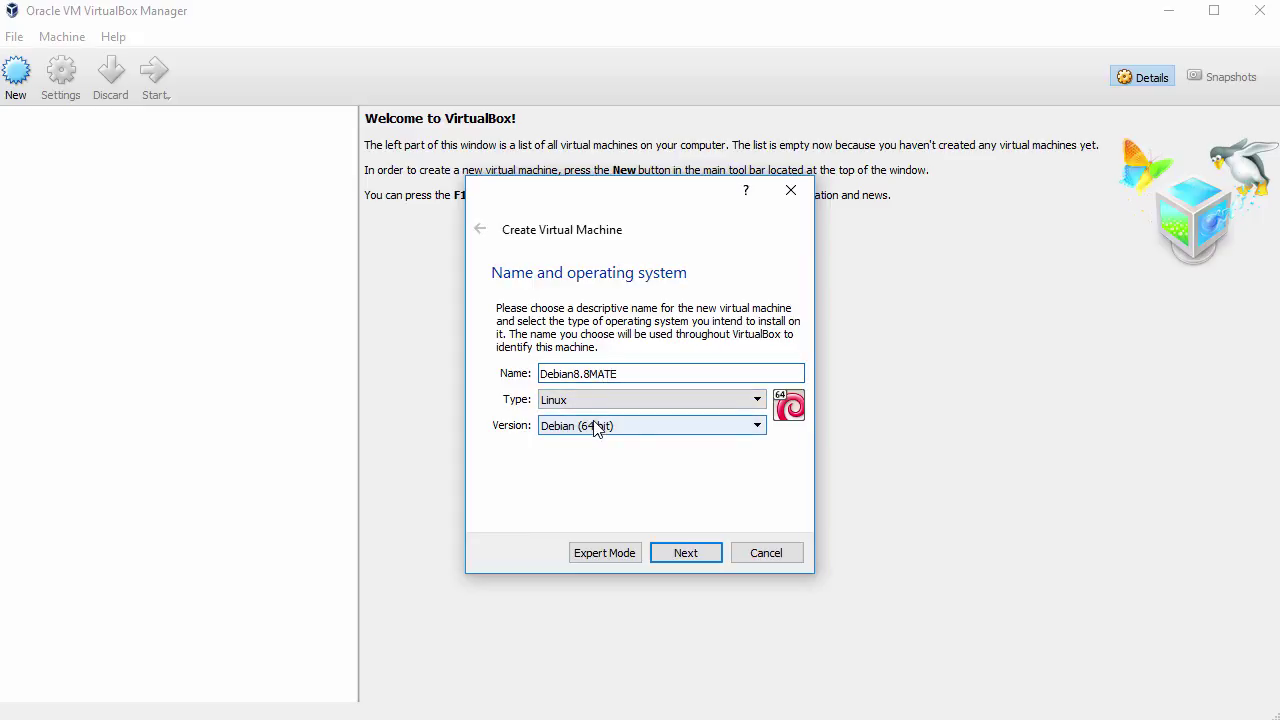
Step: Create Debian8.8MATE with the suggested 1024 MB memory and a 56.20 GB dynamically allocated VDI disk
left_click(684, 553)
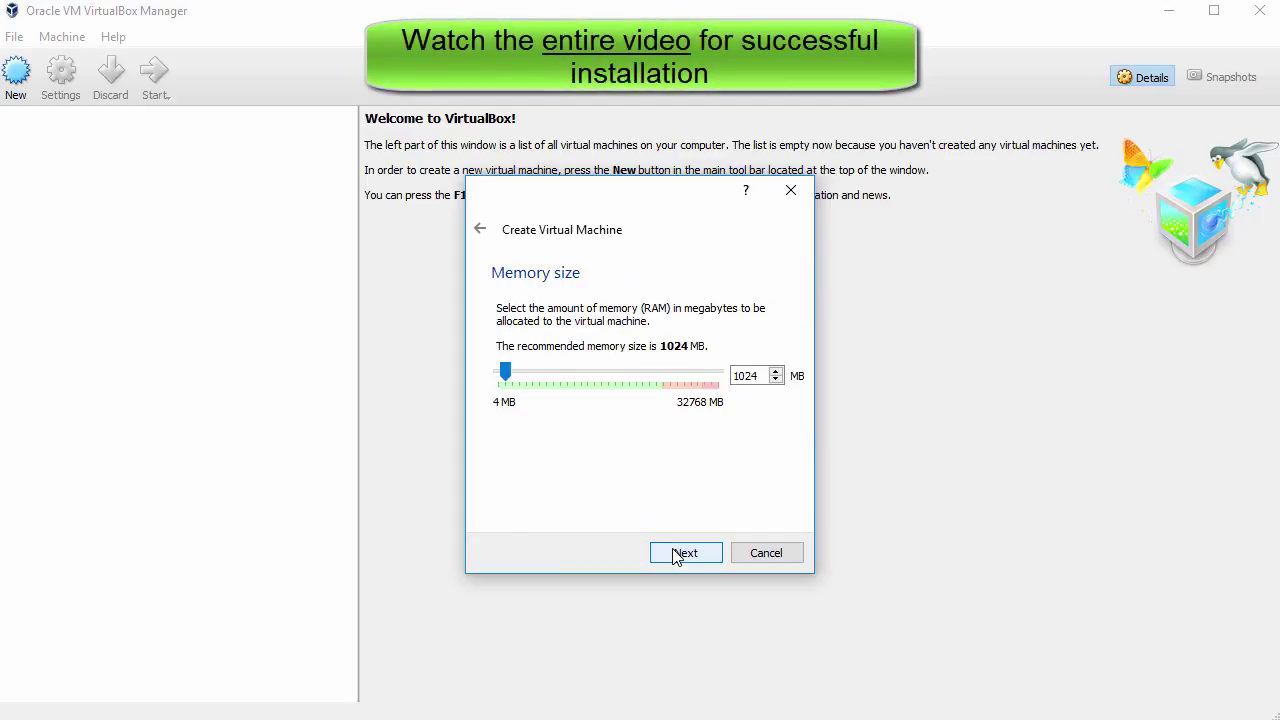
left_click(676, 557)
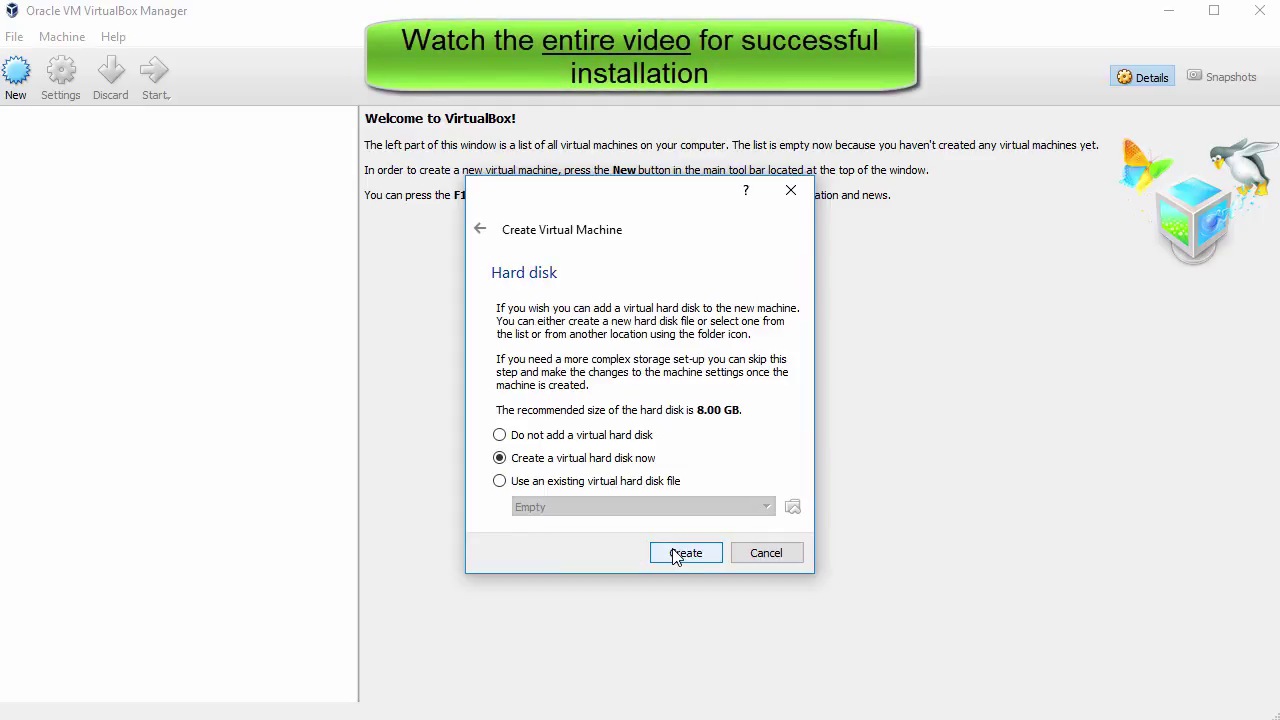
left_click(676, 557)
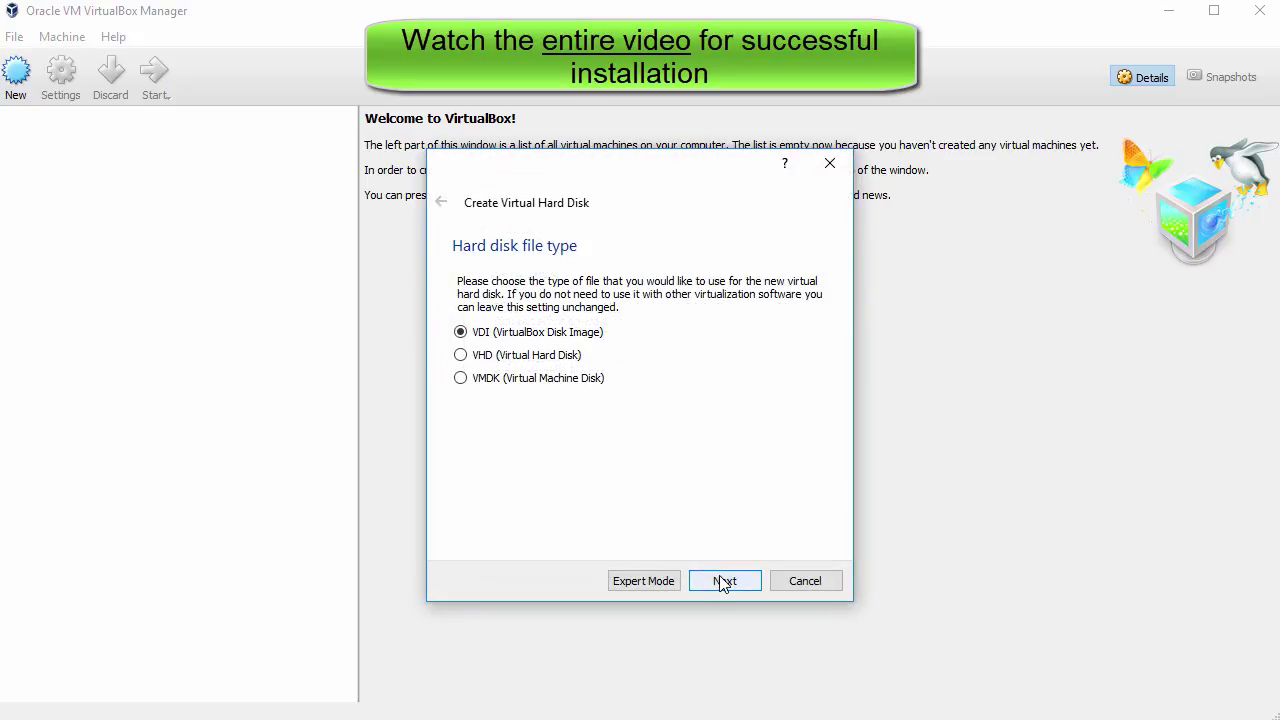
left_click(722, 583)
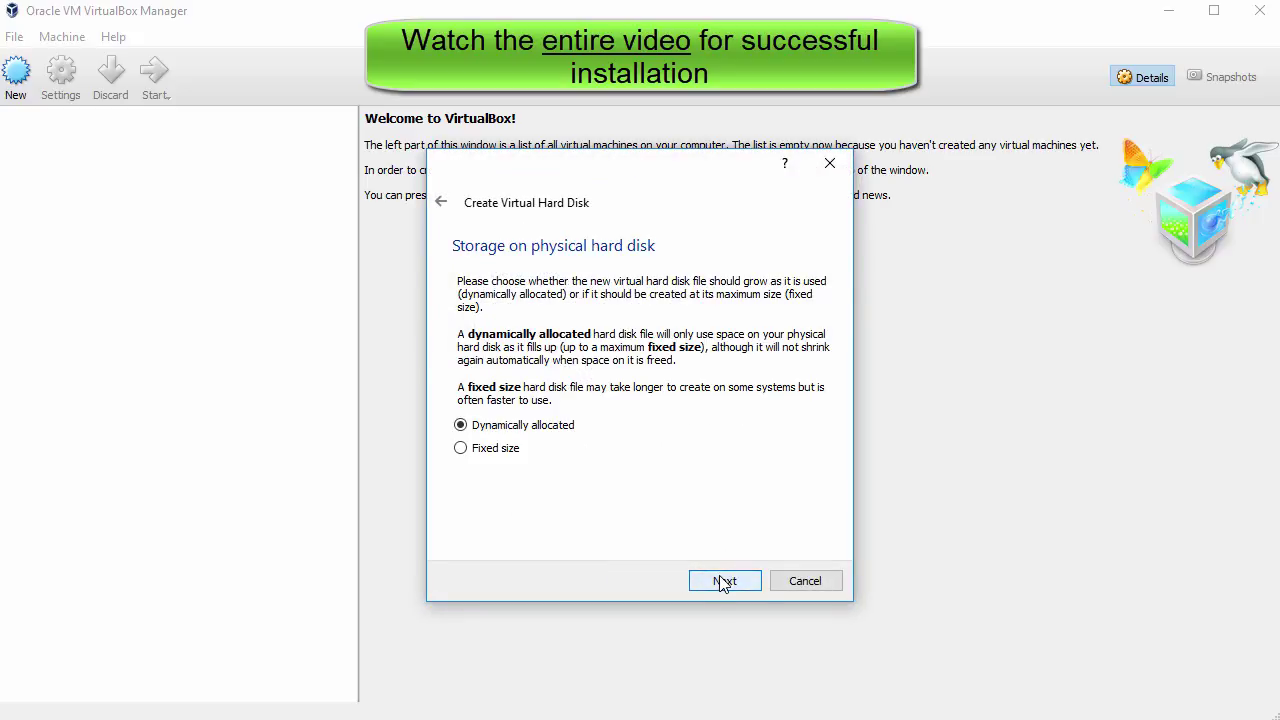
left_click(722, 581)
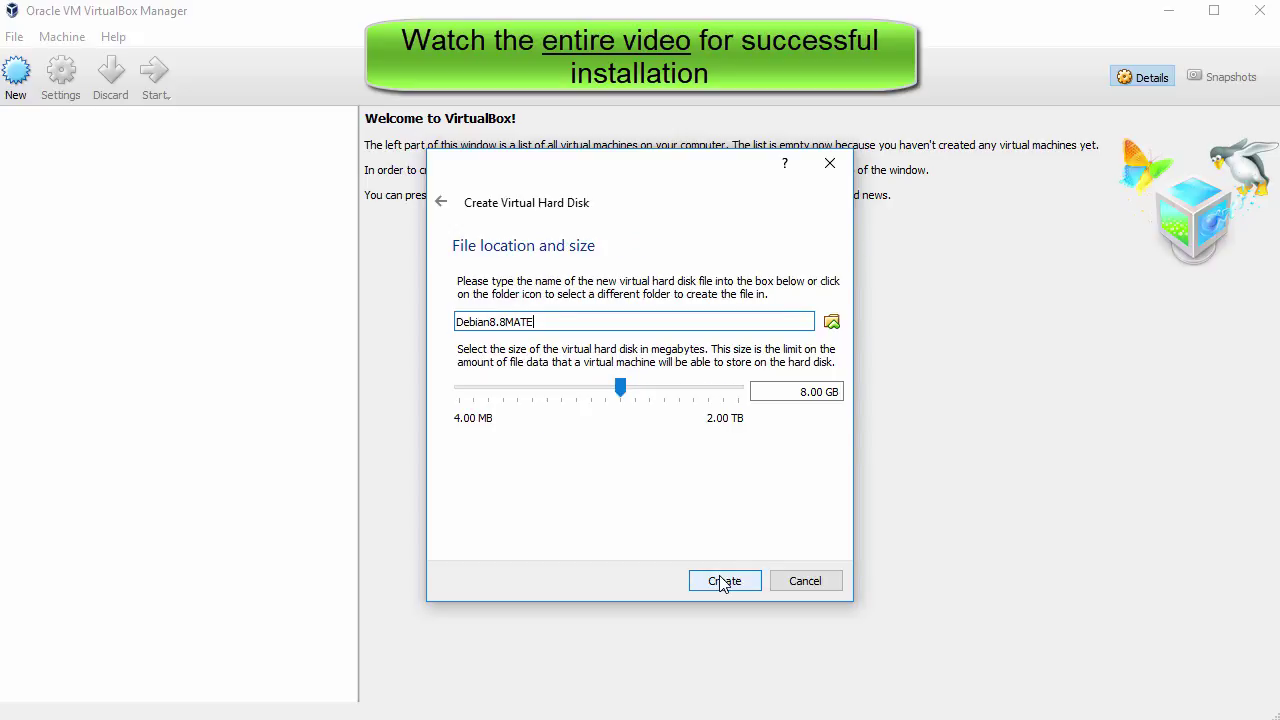
left_click_drag(625, 395, 670, 395)
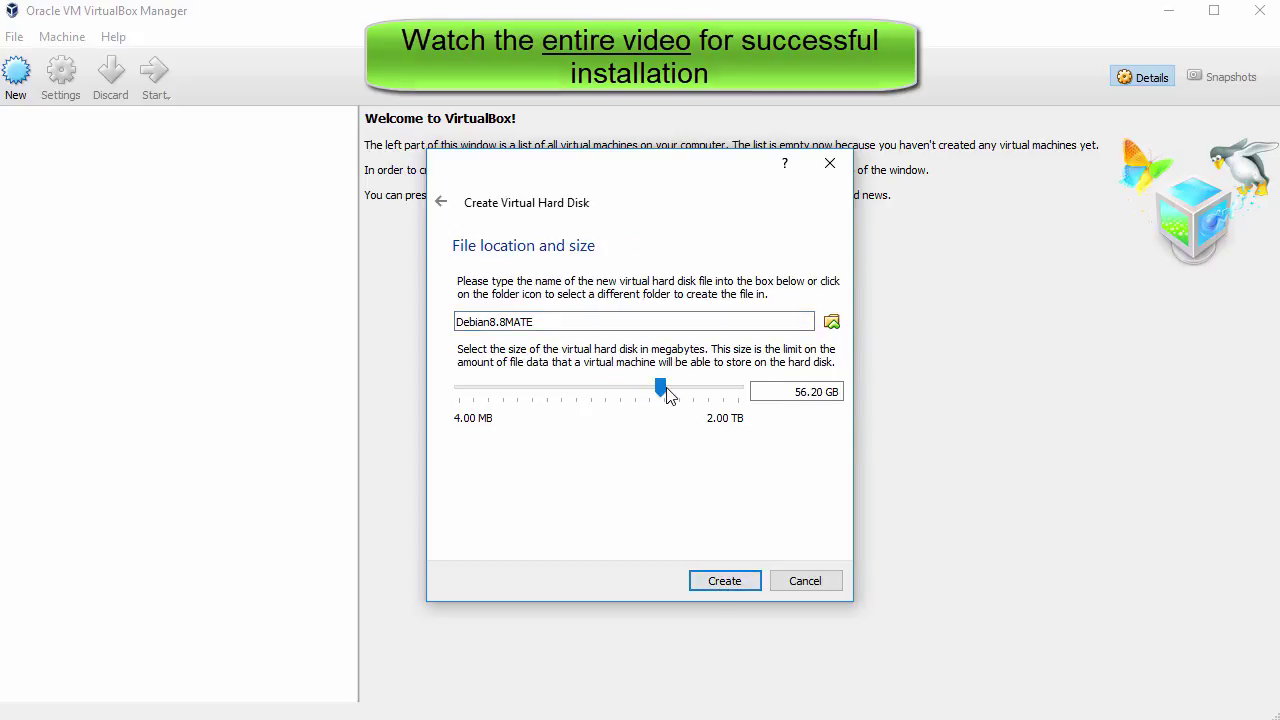
left_click(729, 581)
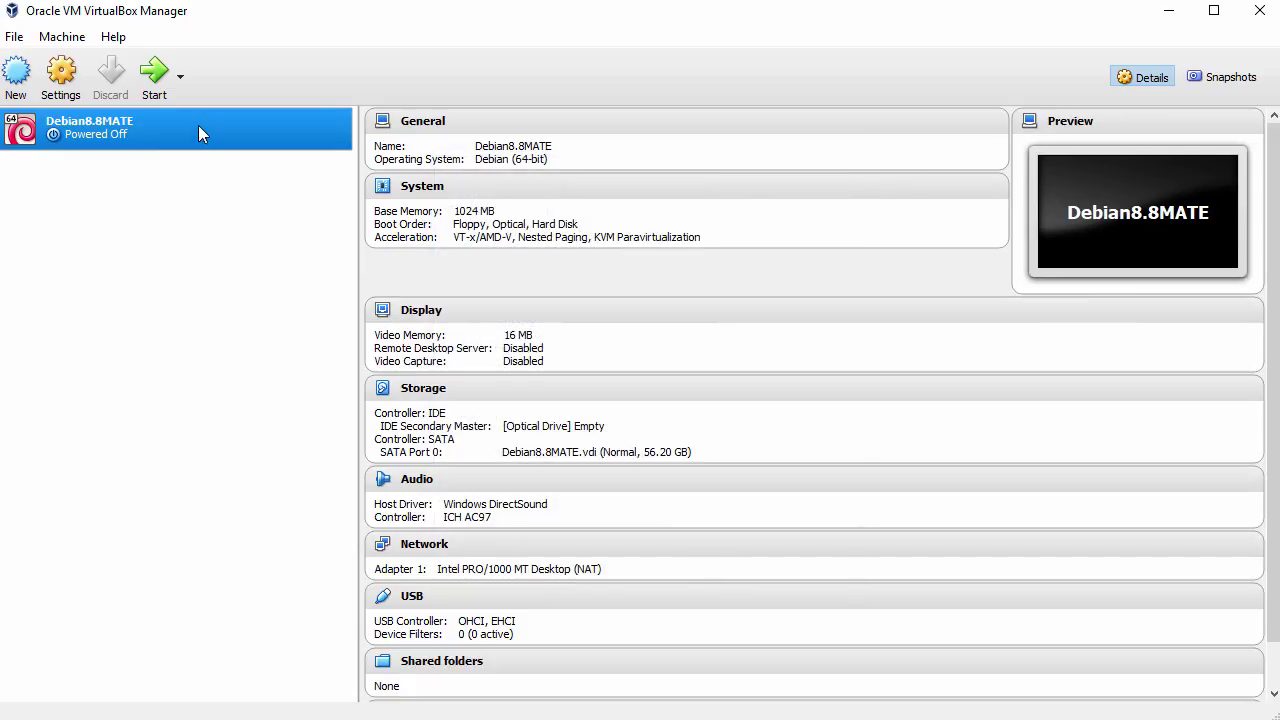
Step: In the machine's settings, set shared clipboard and drag-and-drop to Bidirectional
right_click(199, 126)
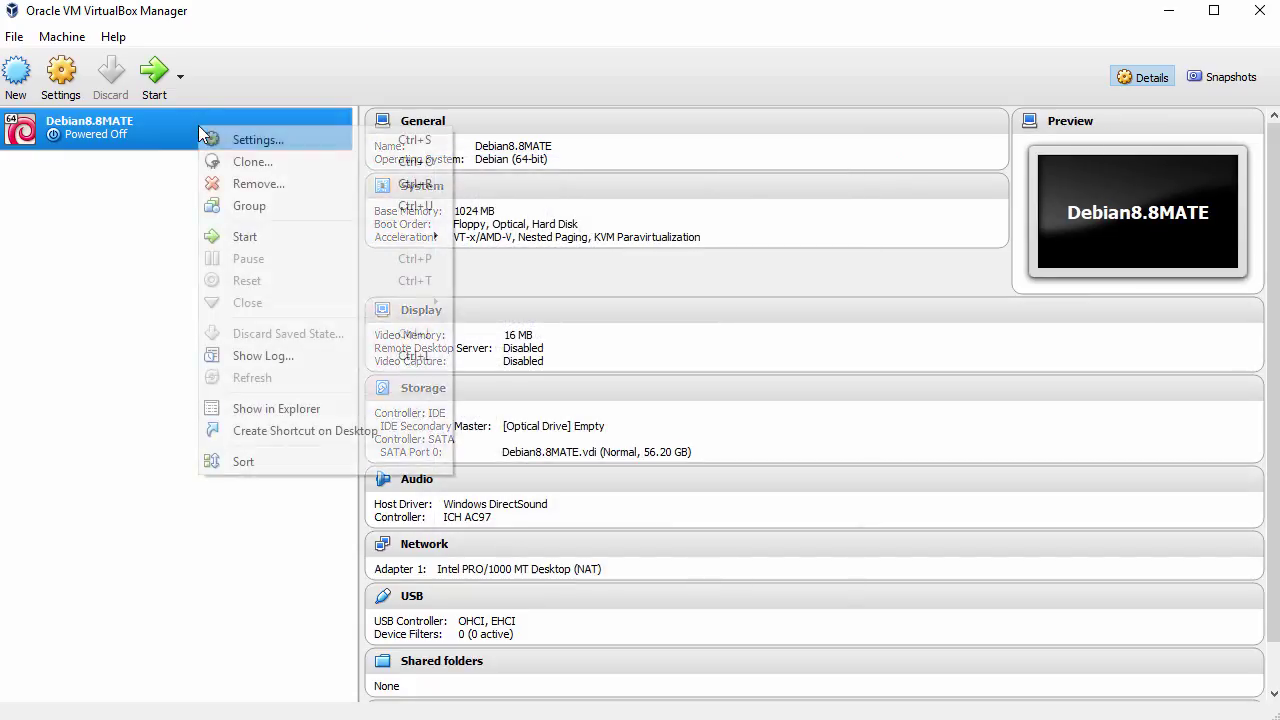
left_click(283, 140)
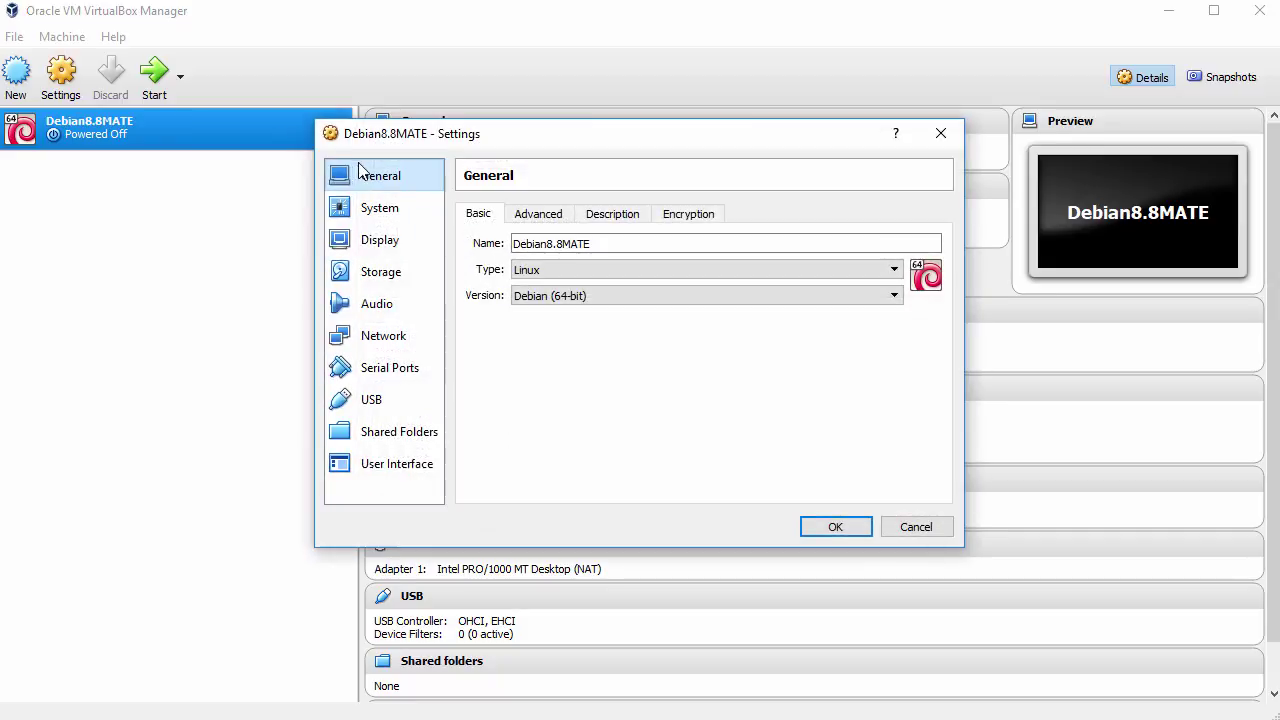
left_click(550, 216)
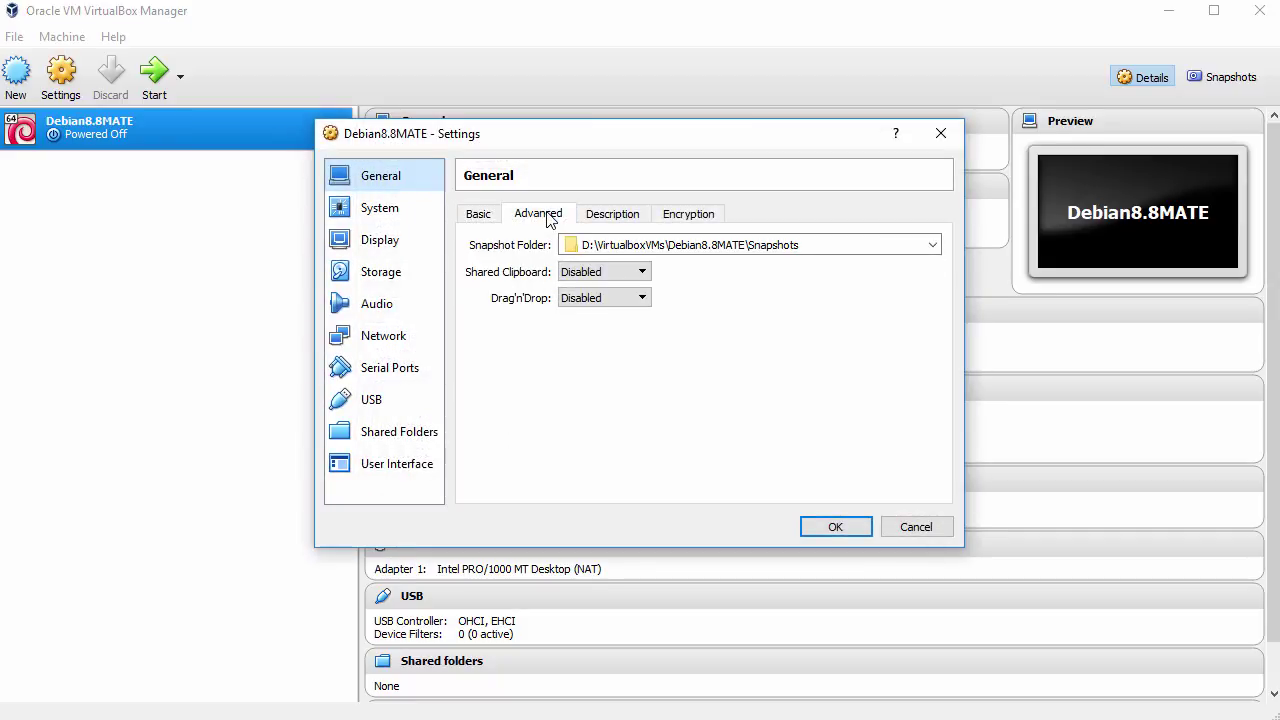
left_click(592, 273)
left_click(596, 322)
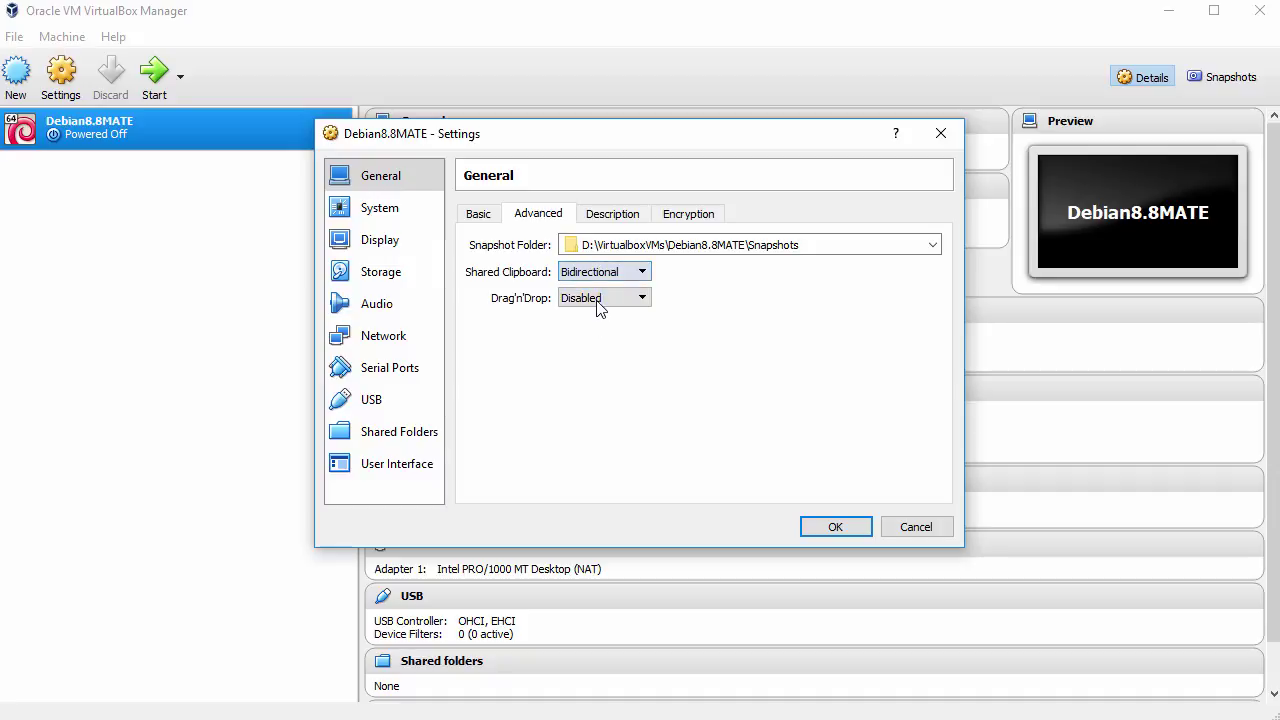
left_click(601, 299)
left_click(605, 353)
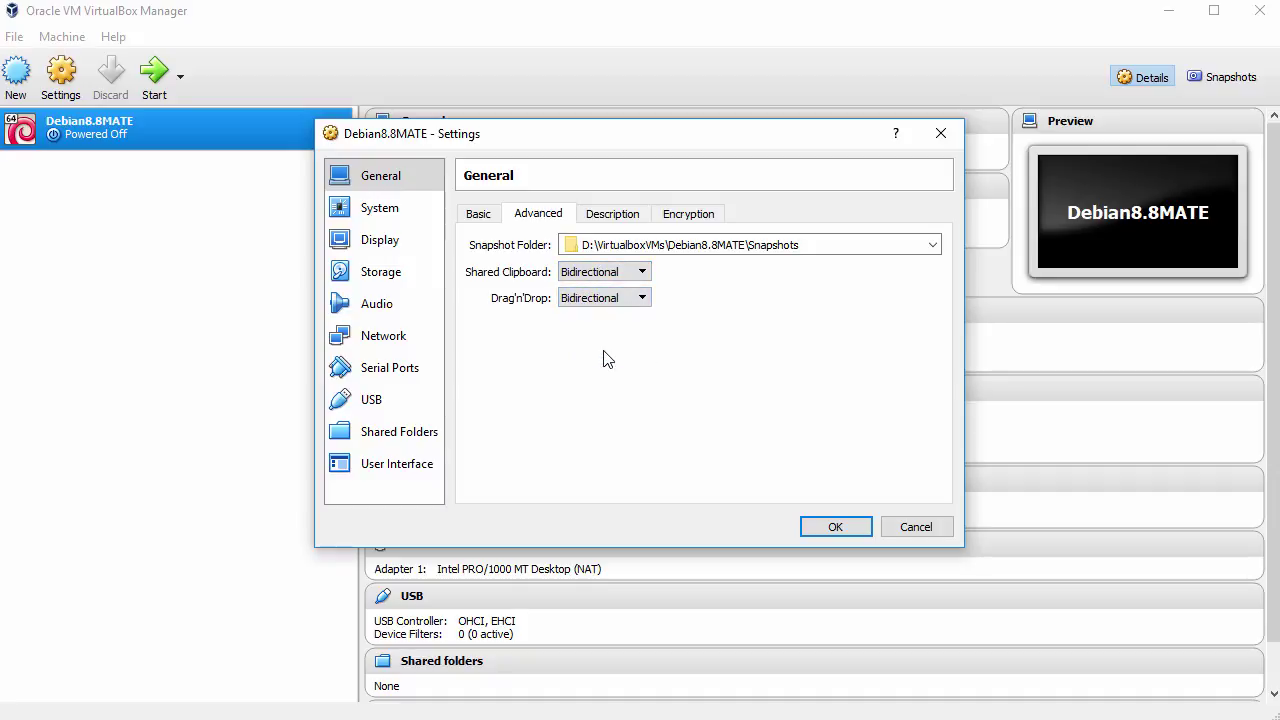
Step: Remove Floppy from the boot order and give the machine 2 processors
left_click(377, 212)
left_click(579, 291)
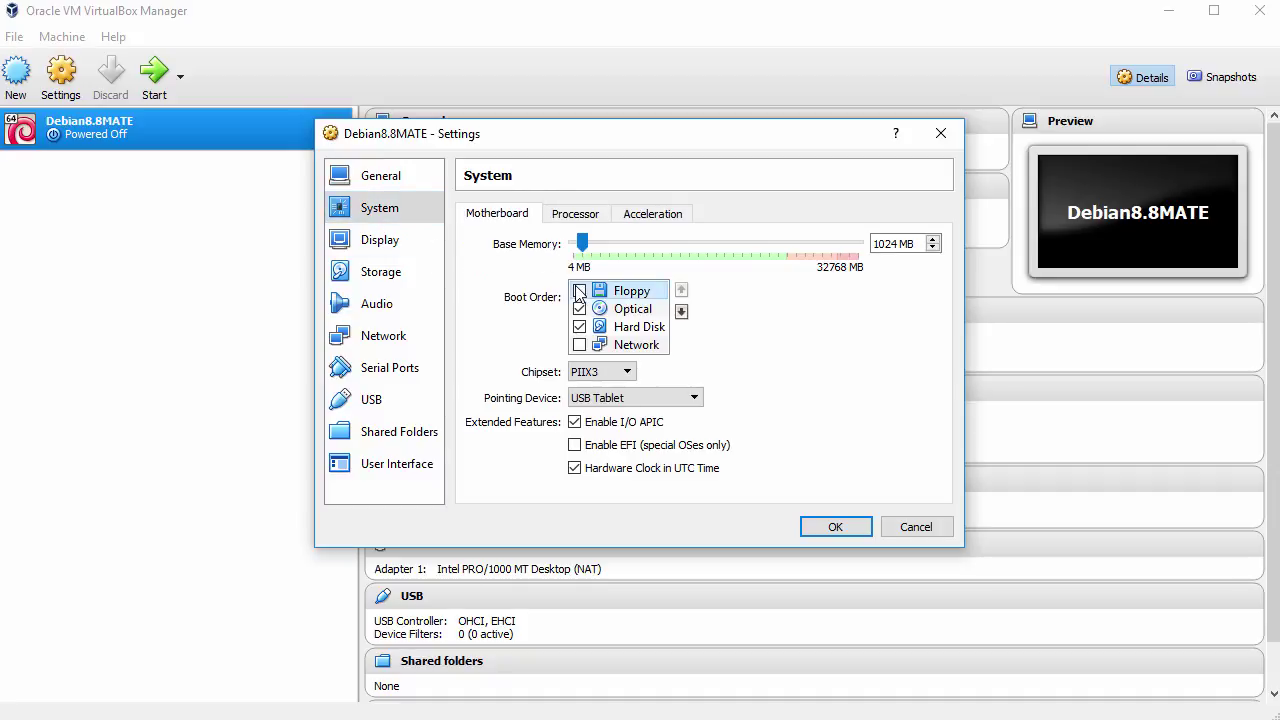
left_click(581, 215)
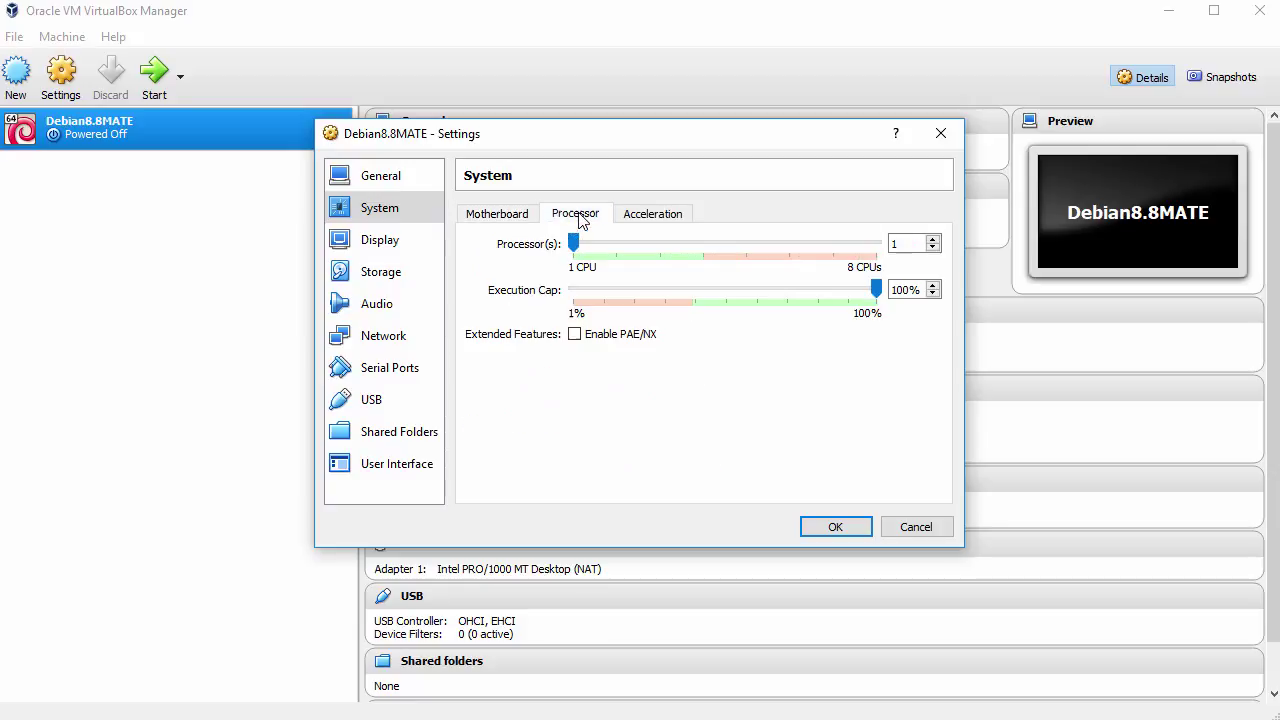
left_click(932, 239)
Step: Load debian-live-8.8.0-amd64-mate-desktop.iso into the empty optical drive and save the settings
left_click(380, 276)
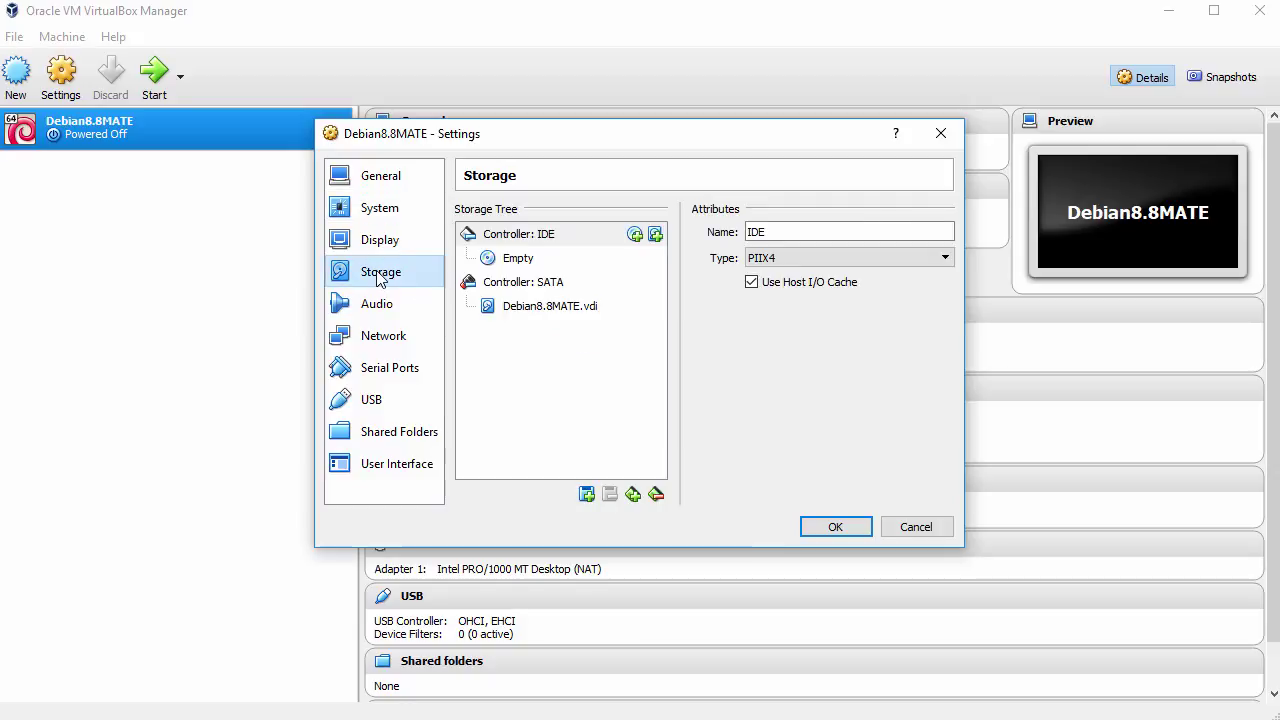
left_click(522, 262)
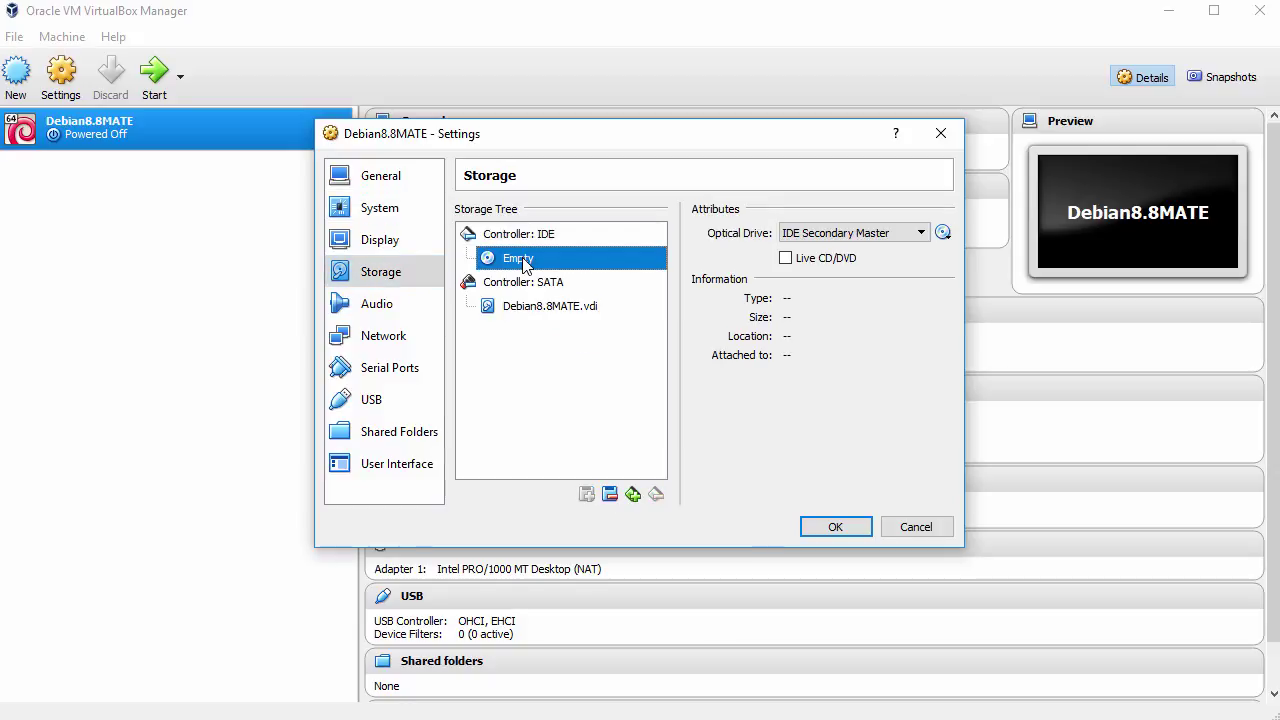
left_click(942, 232)
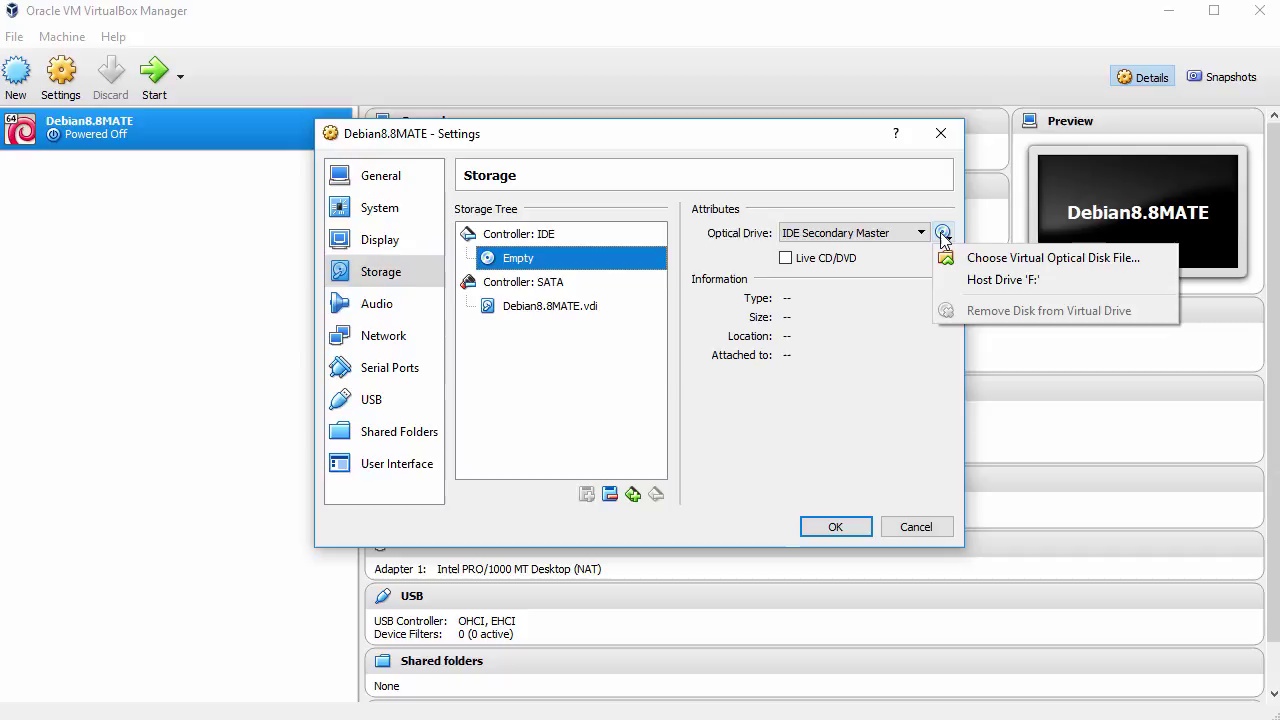
left_click(985, 260)
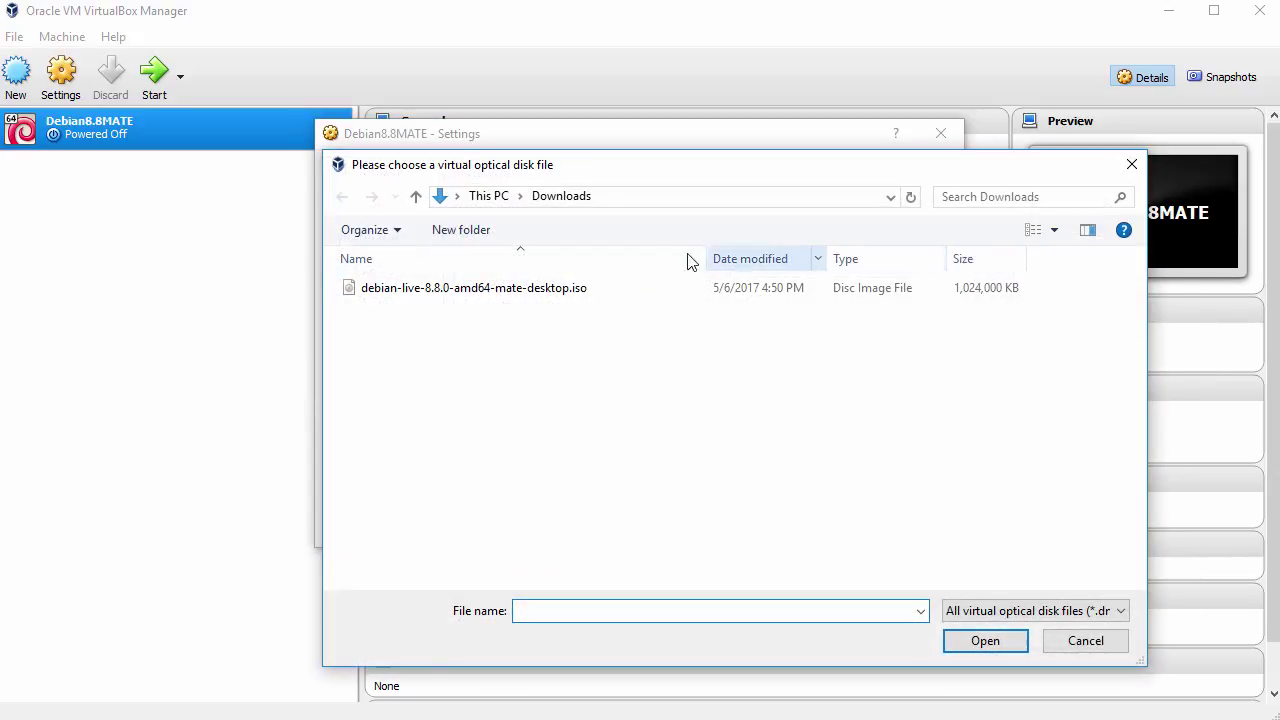
left_click(470, 288)
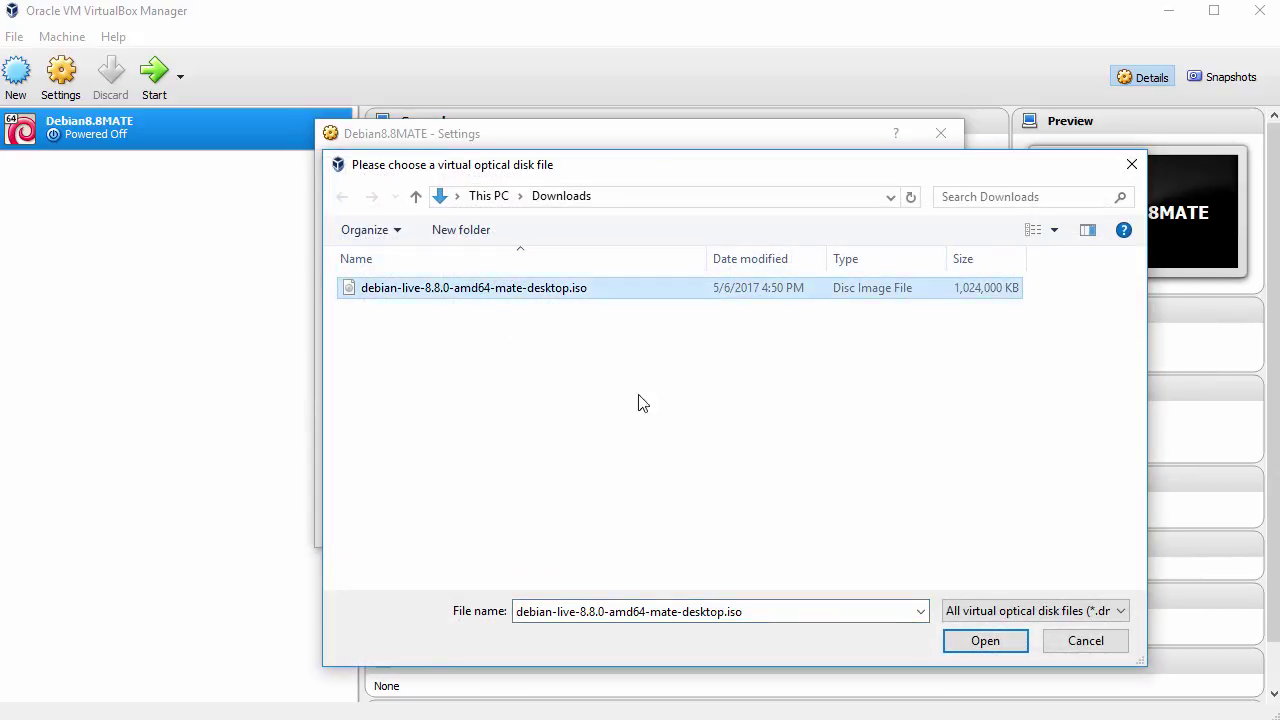
left_click(976, 648)
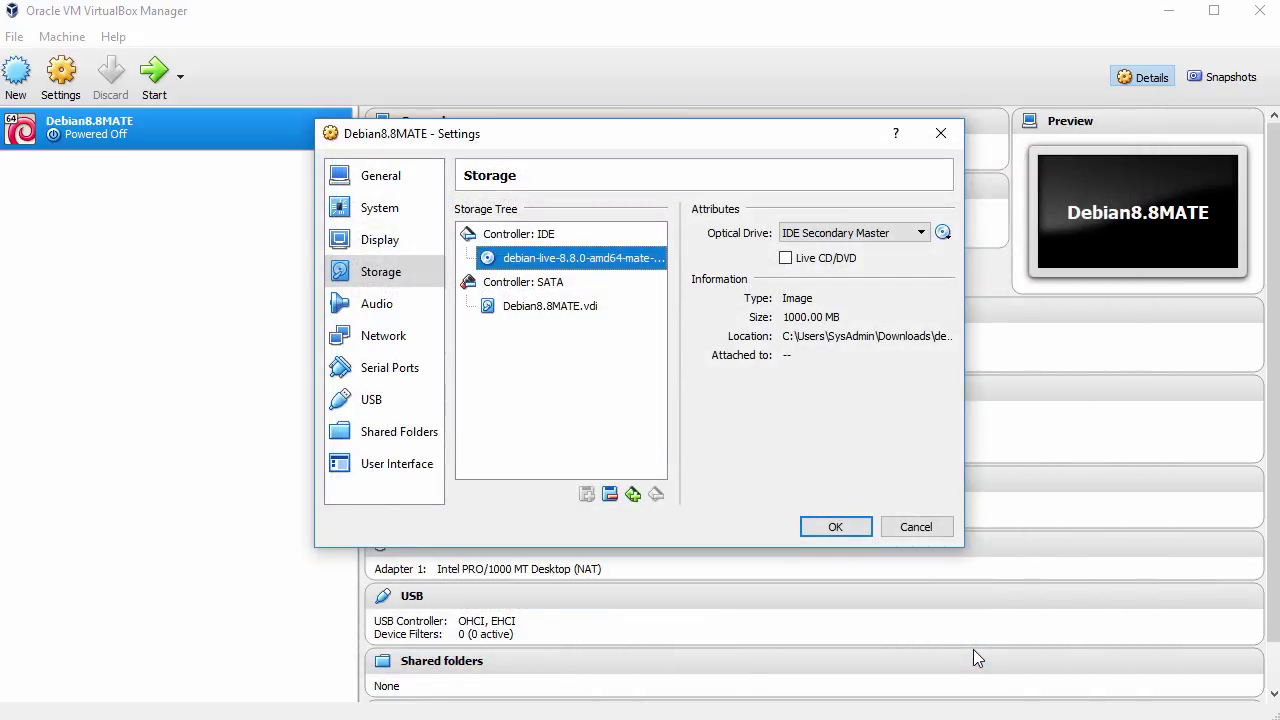
left_click(837, 527)
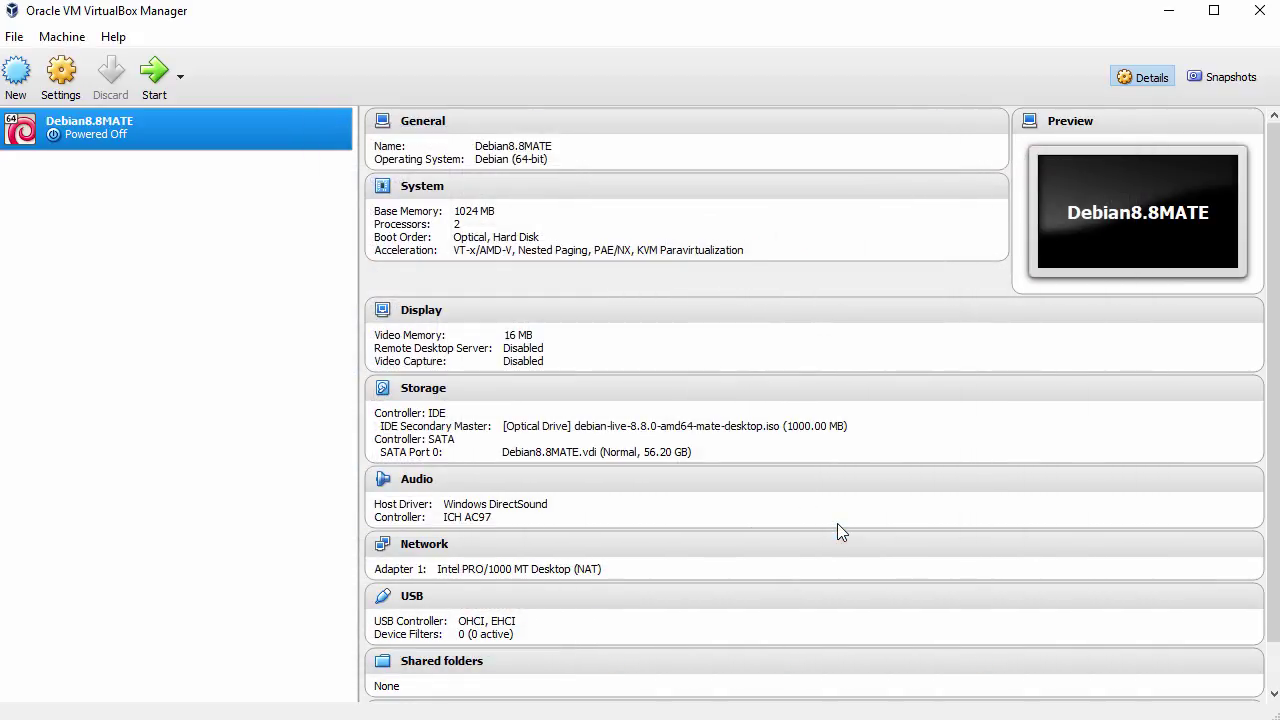
Step: Start Debian8.8MATE, move its window top-left, dismiss the auto-capture notice, and boot Graphical install
left_click(157, 81)
left_click_drag(337, 91, 429, 14)
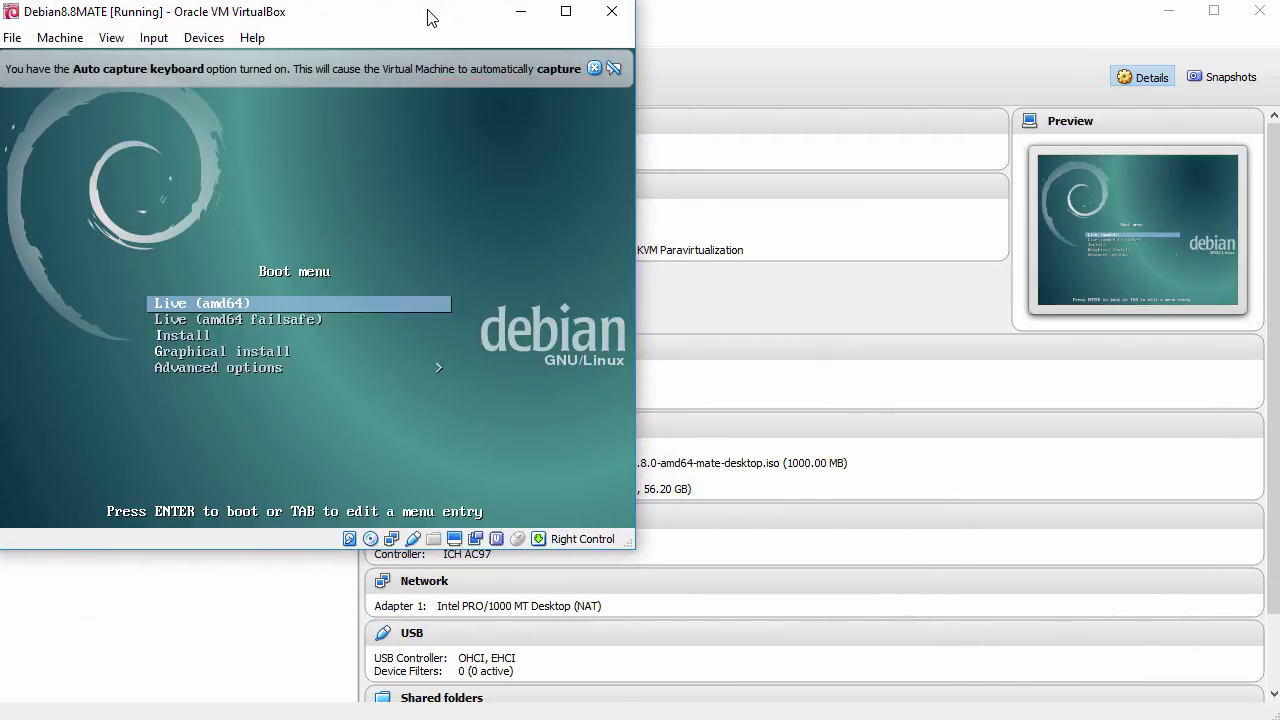
left_click(594, 68)
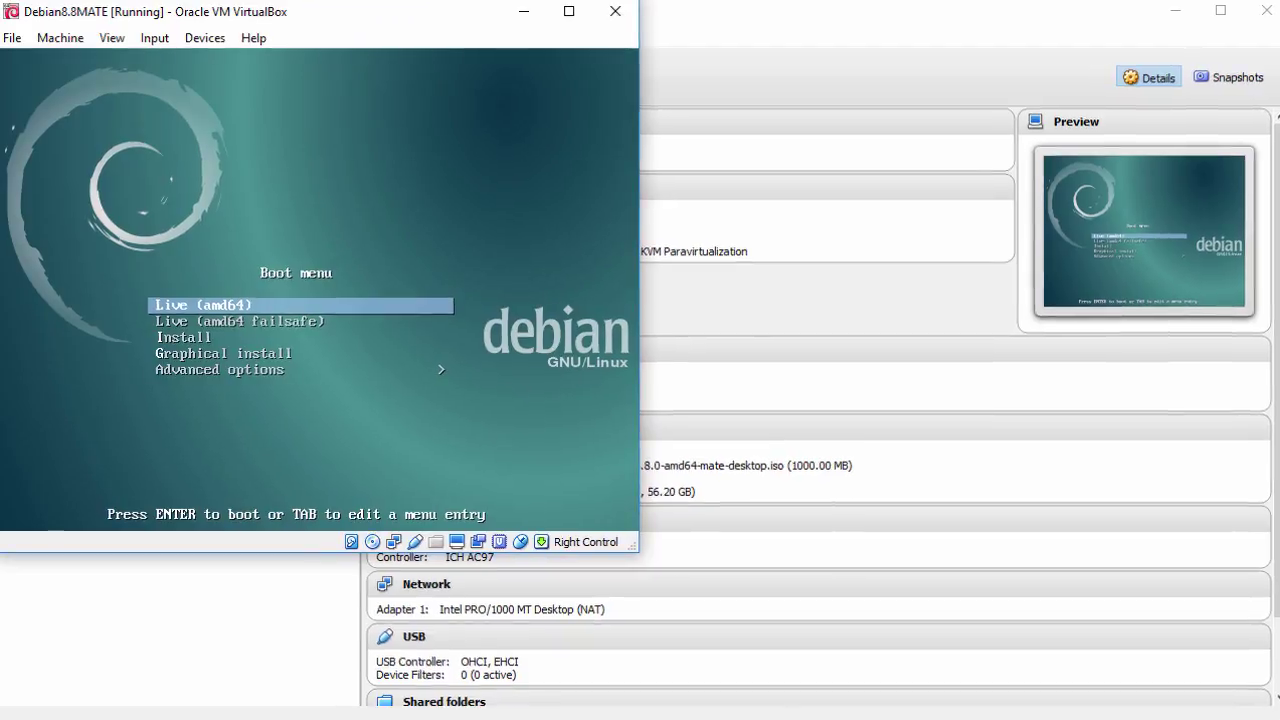
key("Down")
key("Down")
key("Down")
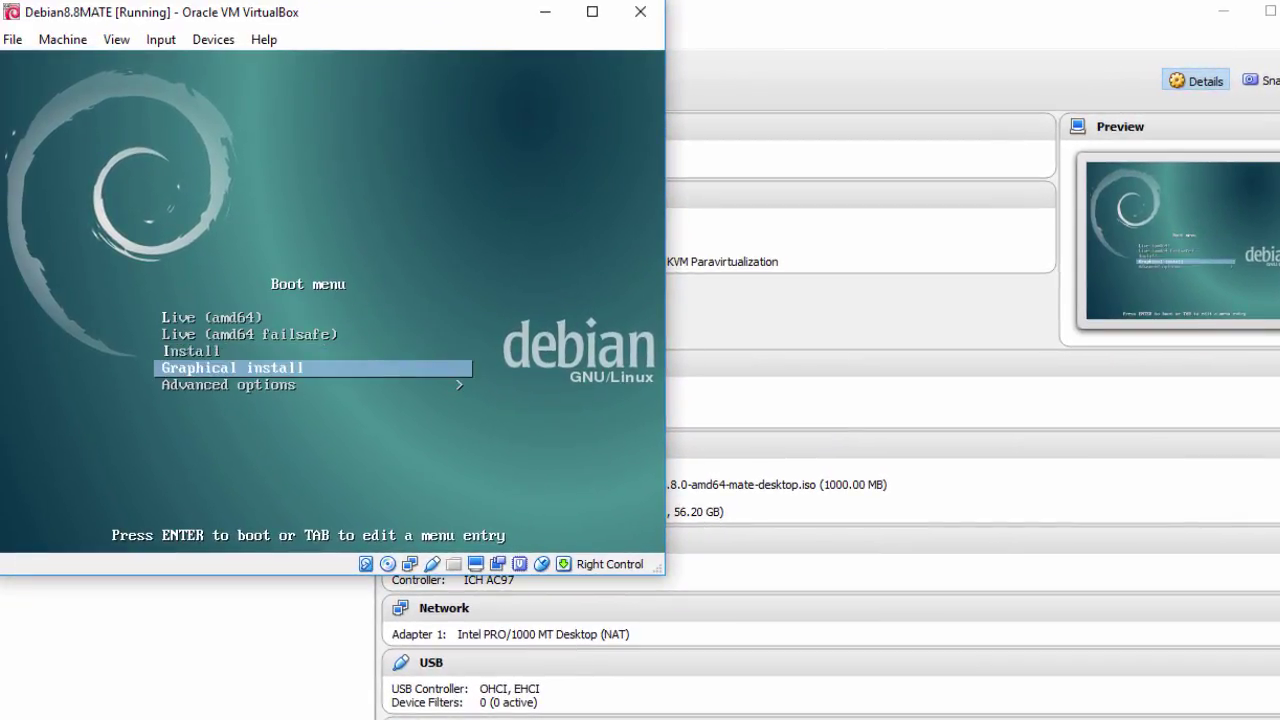
key("Return")
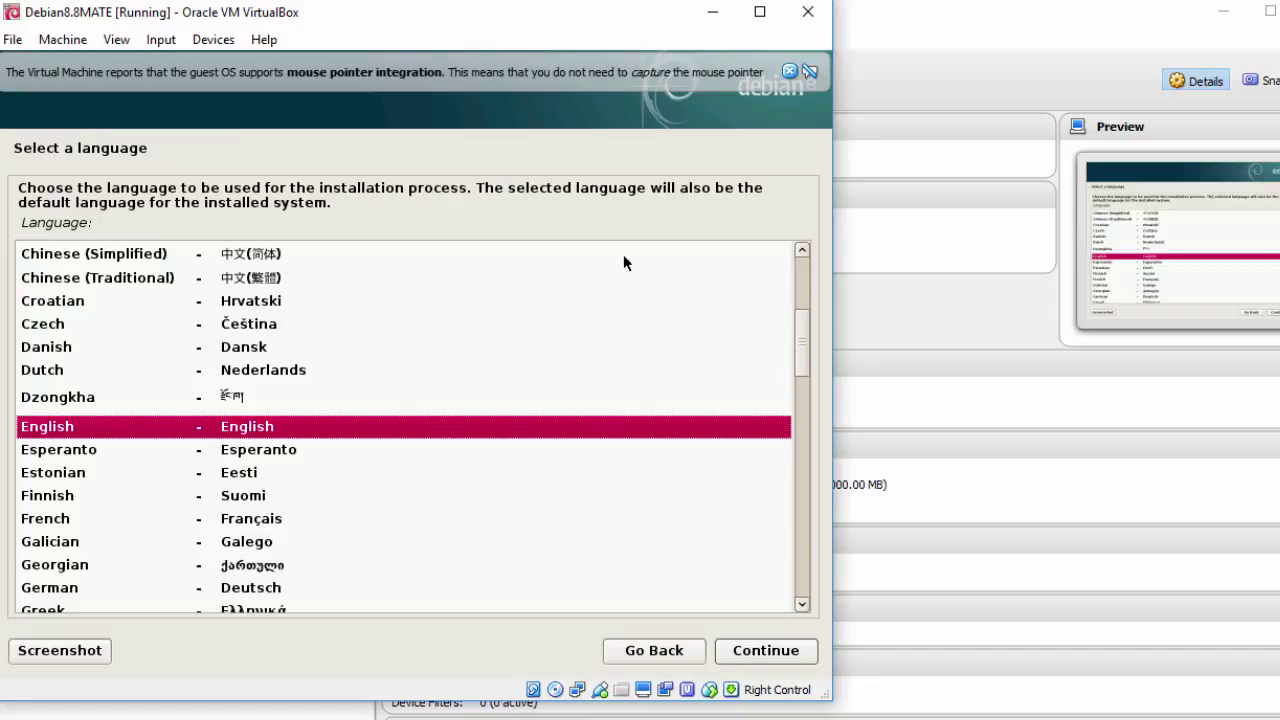
Step: Keep English language, United States location and American English keymap, then dismiss the mouse integration notice
left_click(763, 648)
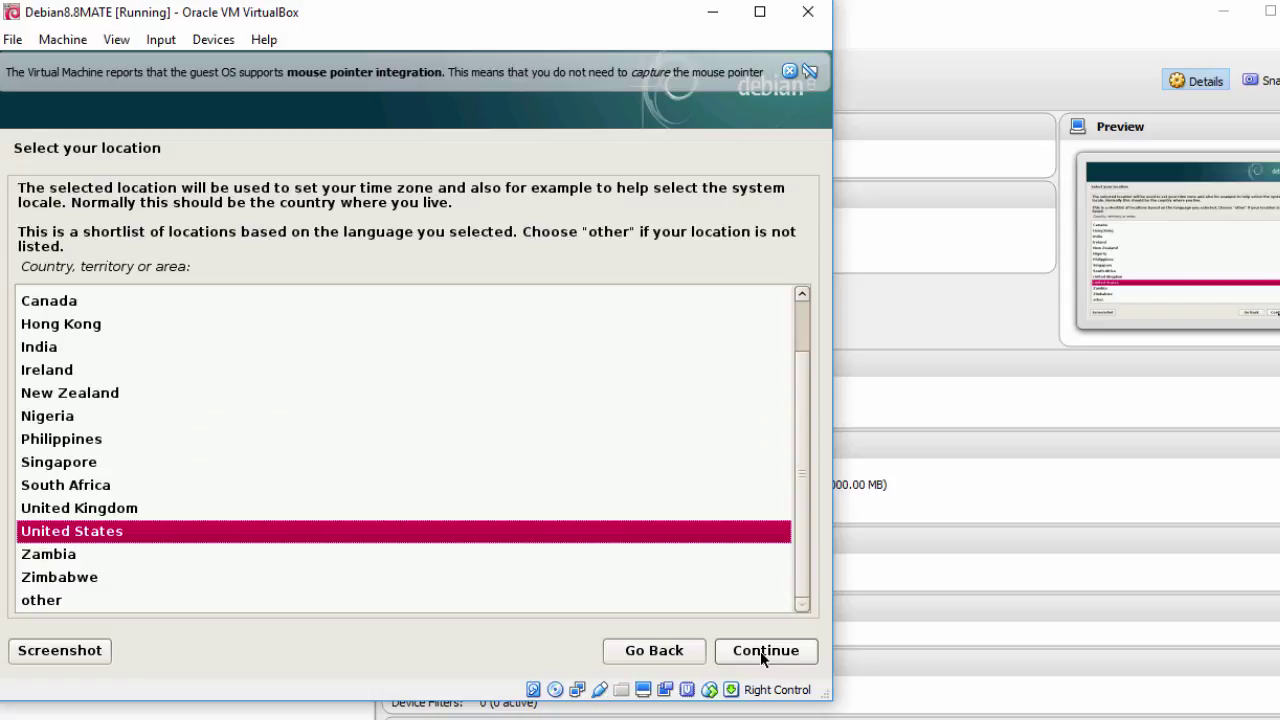
left_click(760, 651)
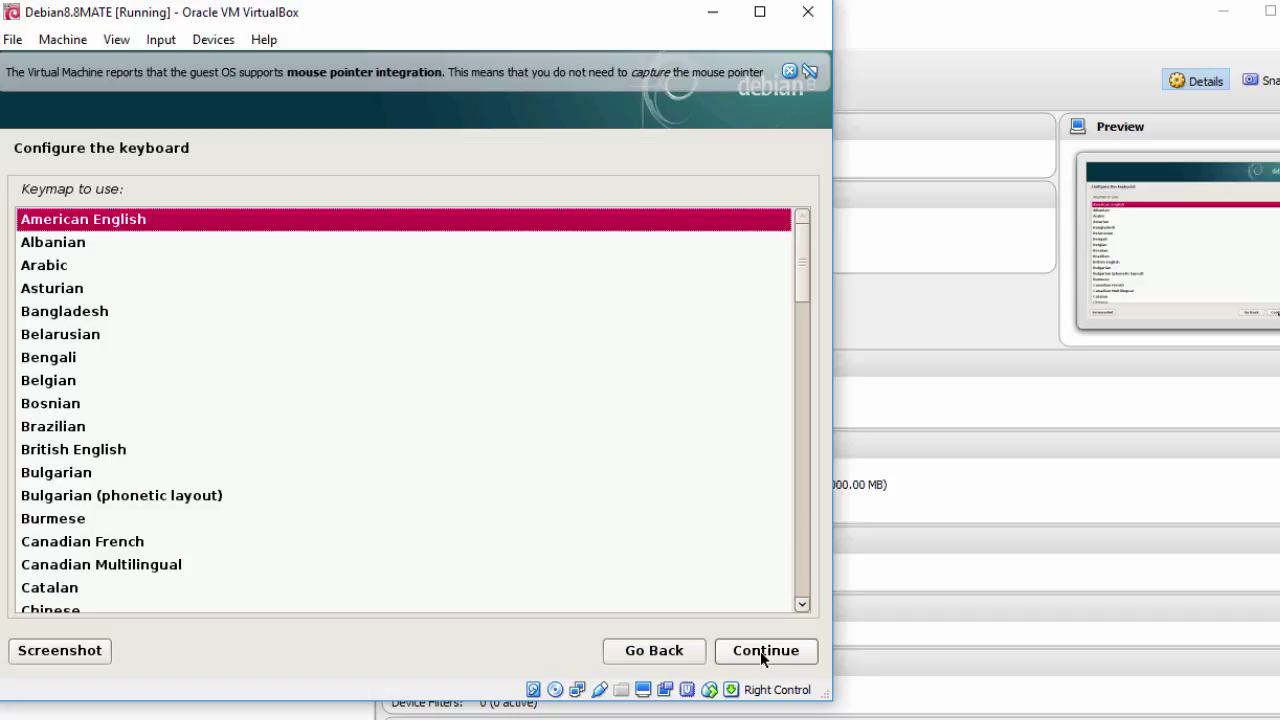
left_click(760, 651)
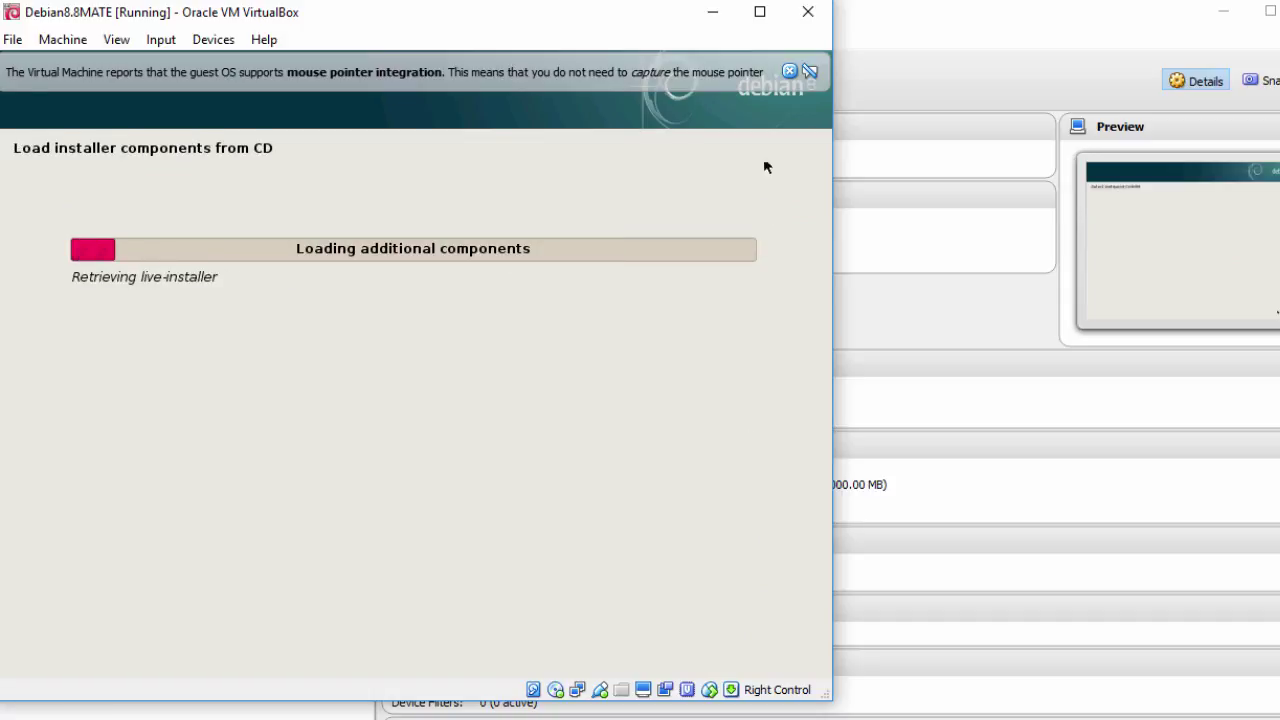
left_click(789, 71)
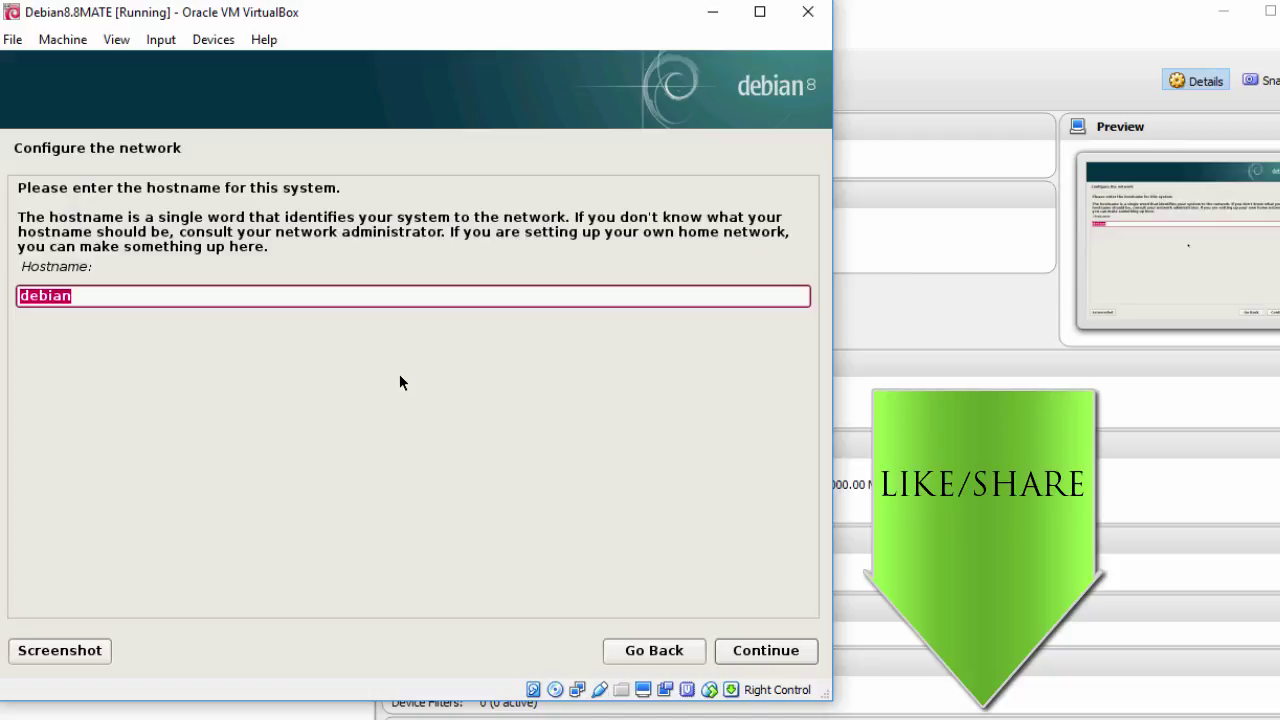
Step: Set the hostname to debian8mate and leave the domain name blank
left_click(303, 299)
type("8mate")
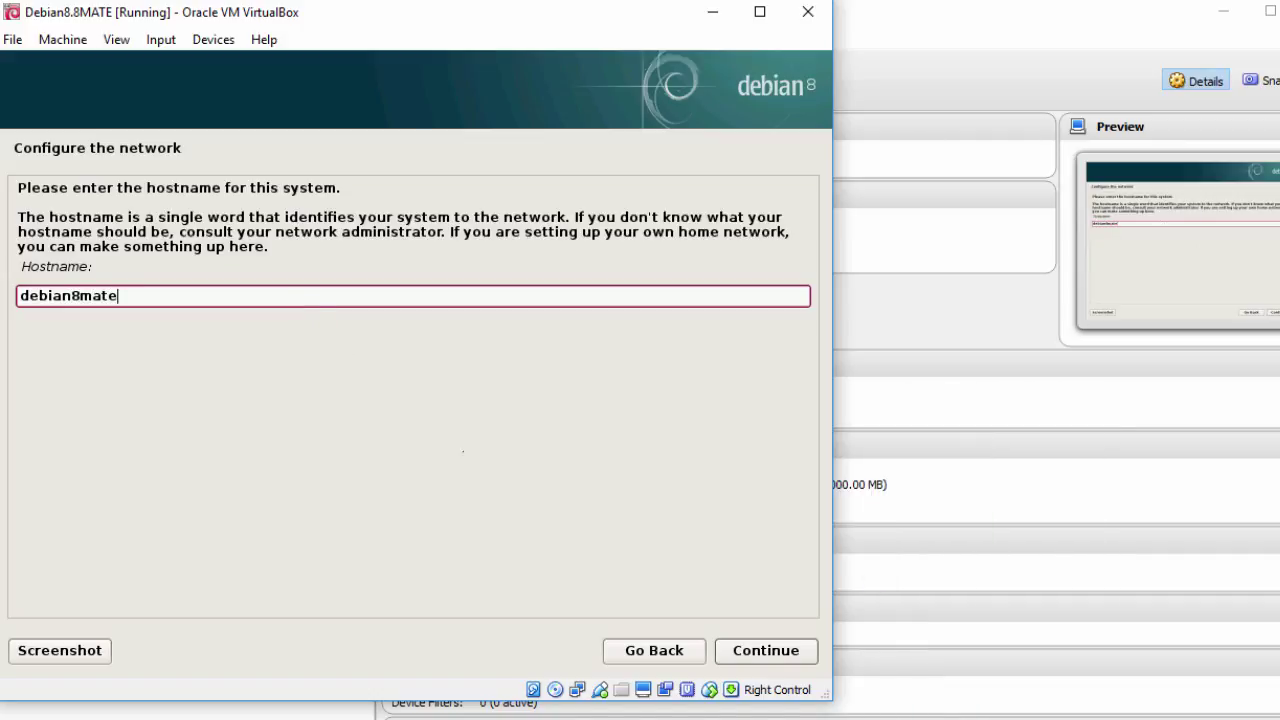
left_click(777, 657)
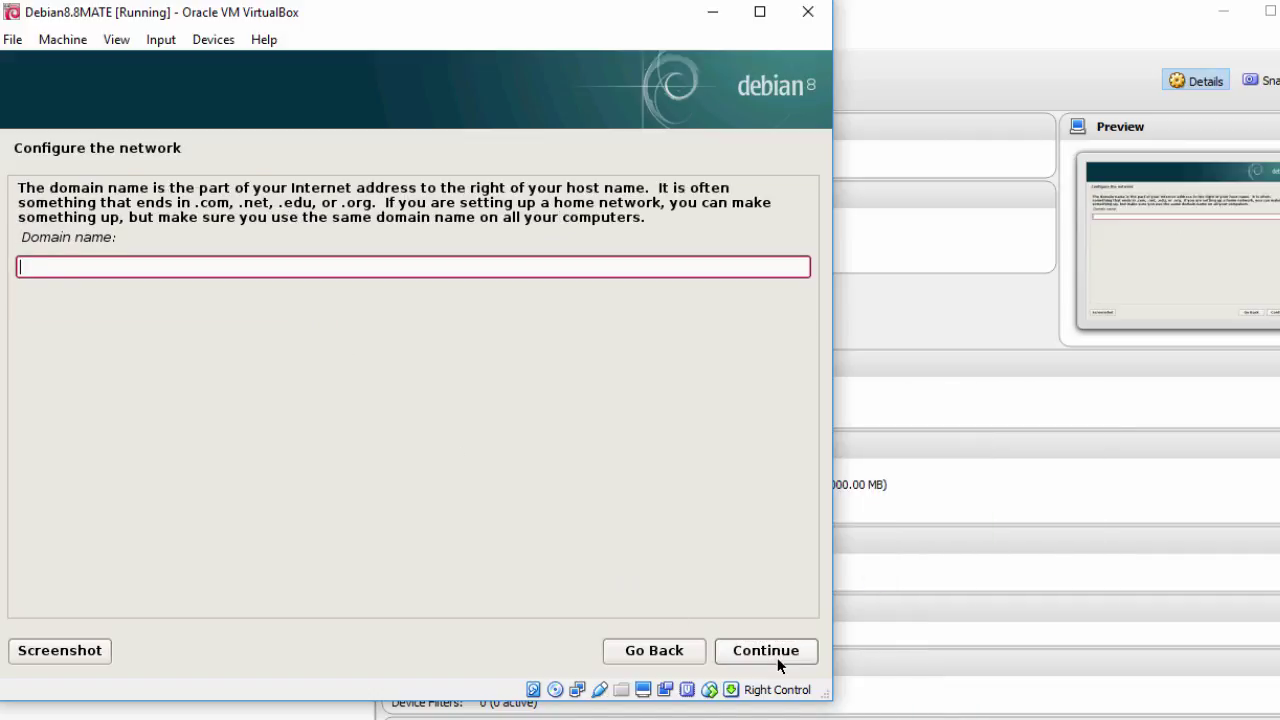
left_click(778, 662)
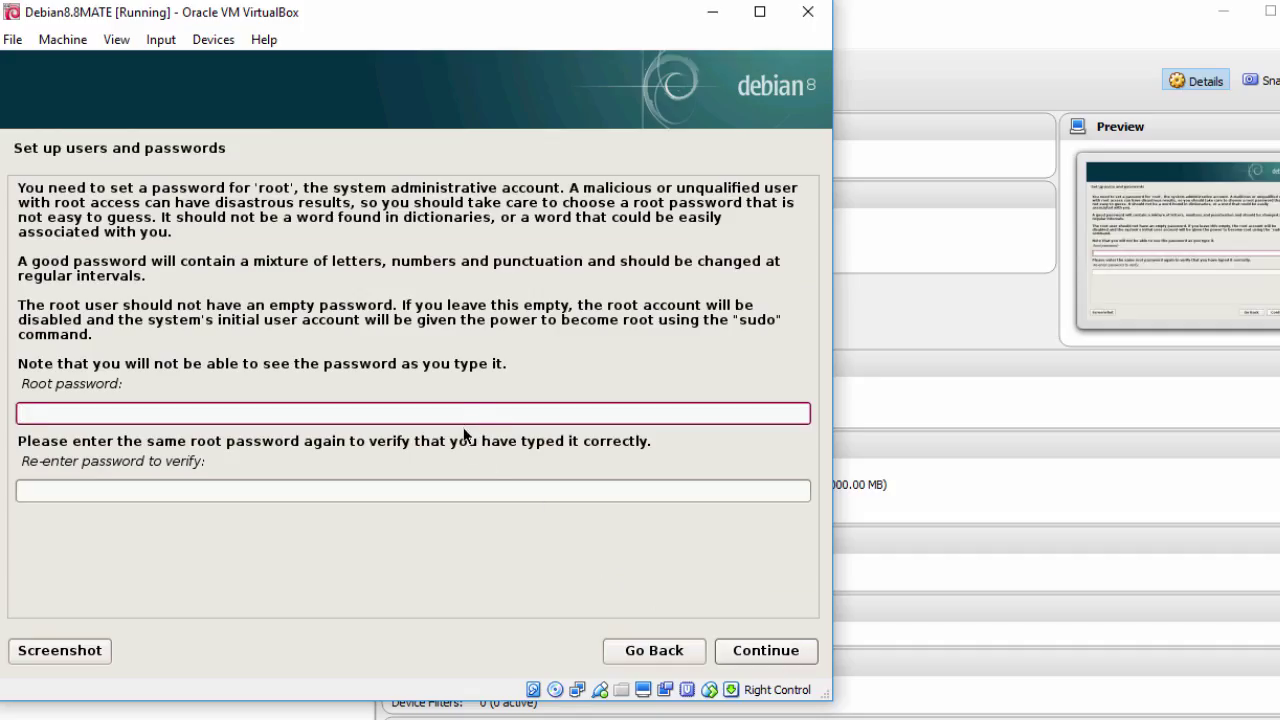
Step: Enter and confirm the root password
type("password")
left_click(60, 490)
type("password")
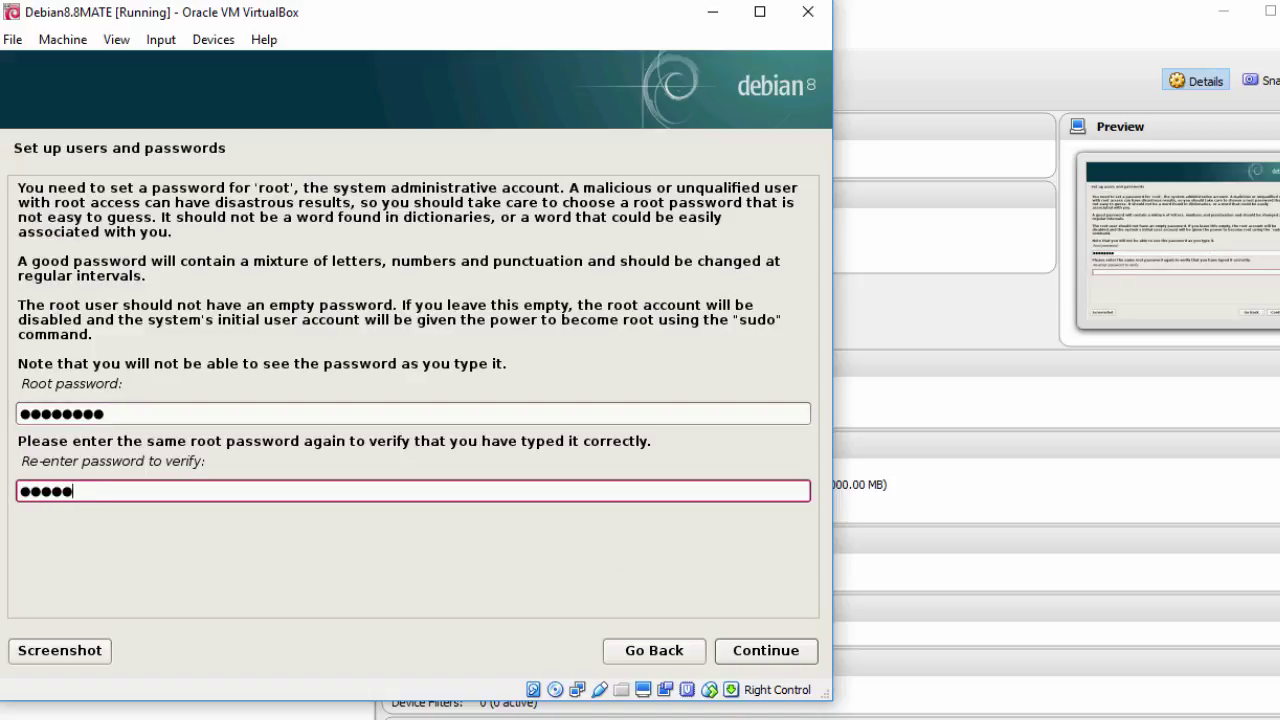
left_click(745, 652)
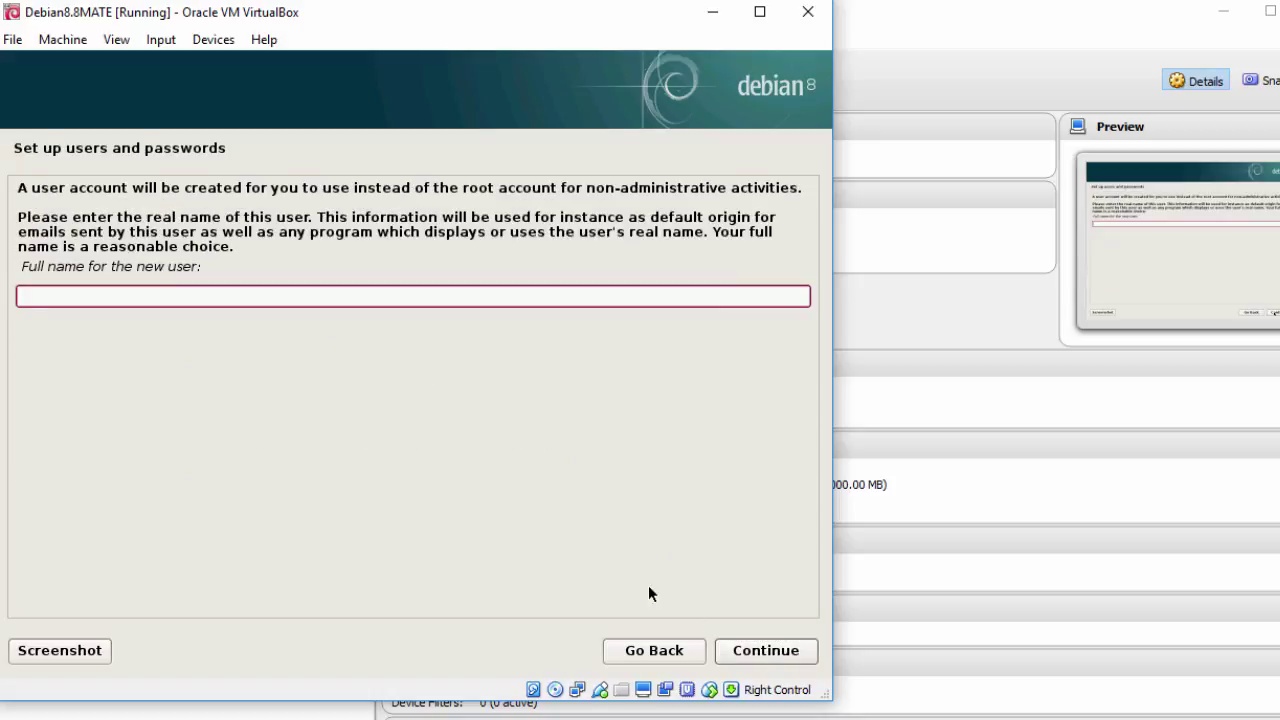
Step: Enter the user's full name, accept the suggested username, and set and confirm the user password
type("John Smith")
left_click(766, 651)
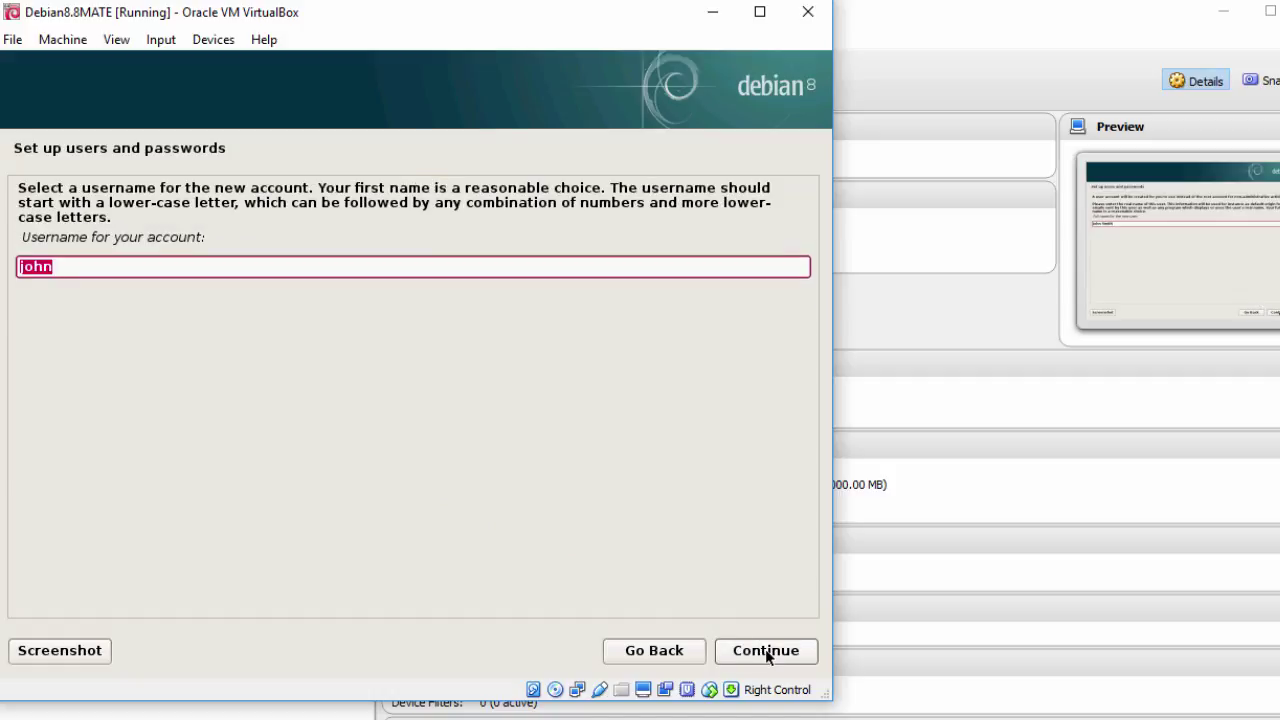
left_click(767, 652)
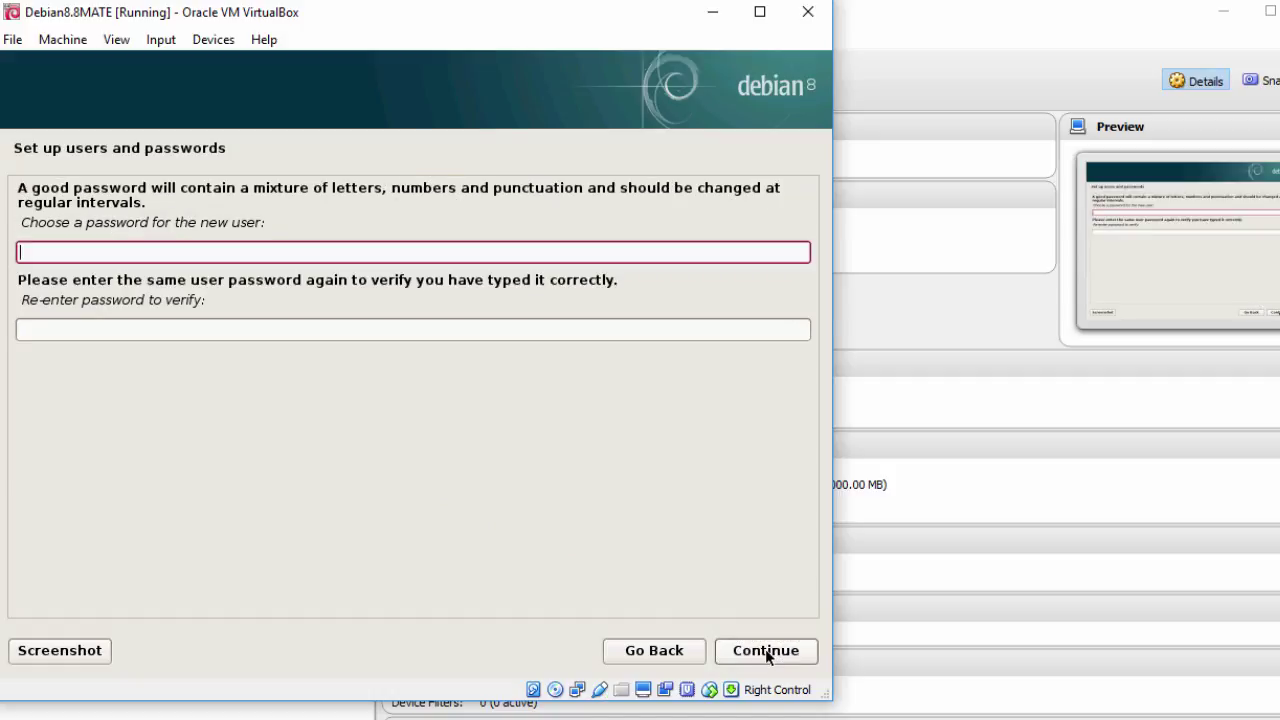
type("password")
key("Tab")
type("password")
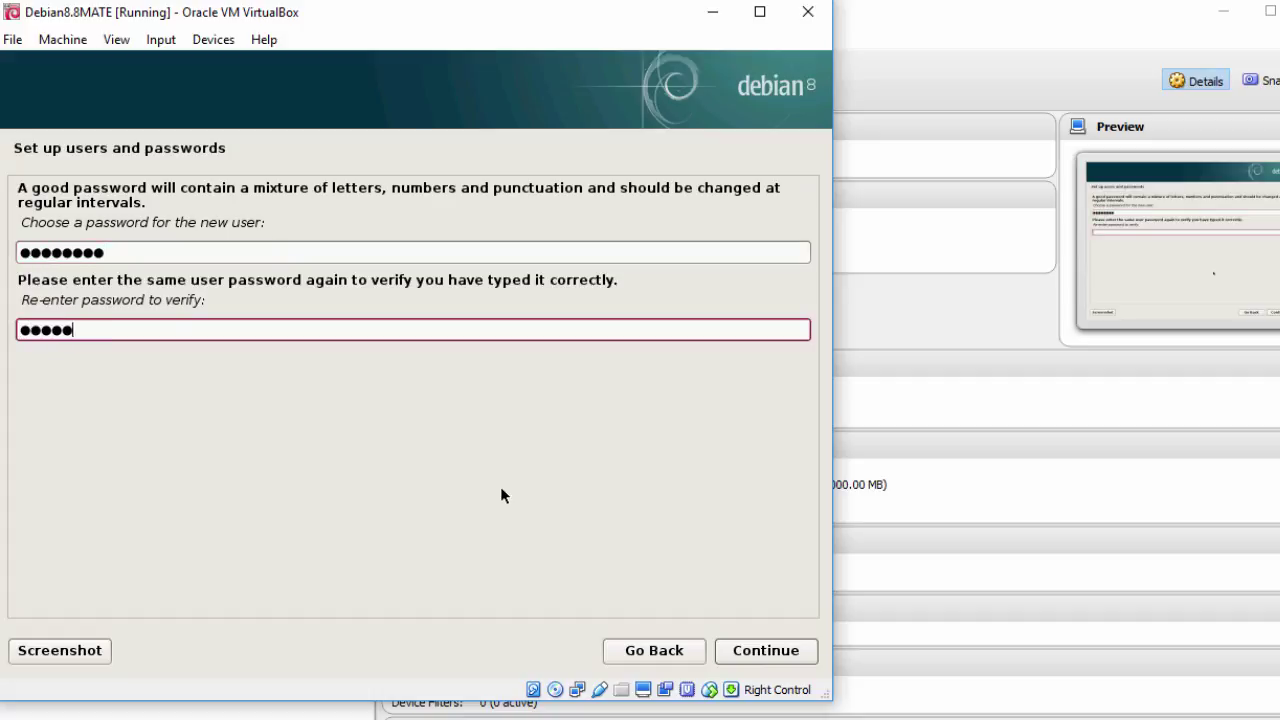
left_click(752, 653)
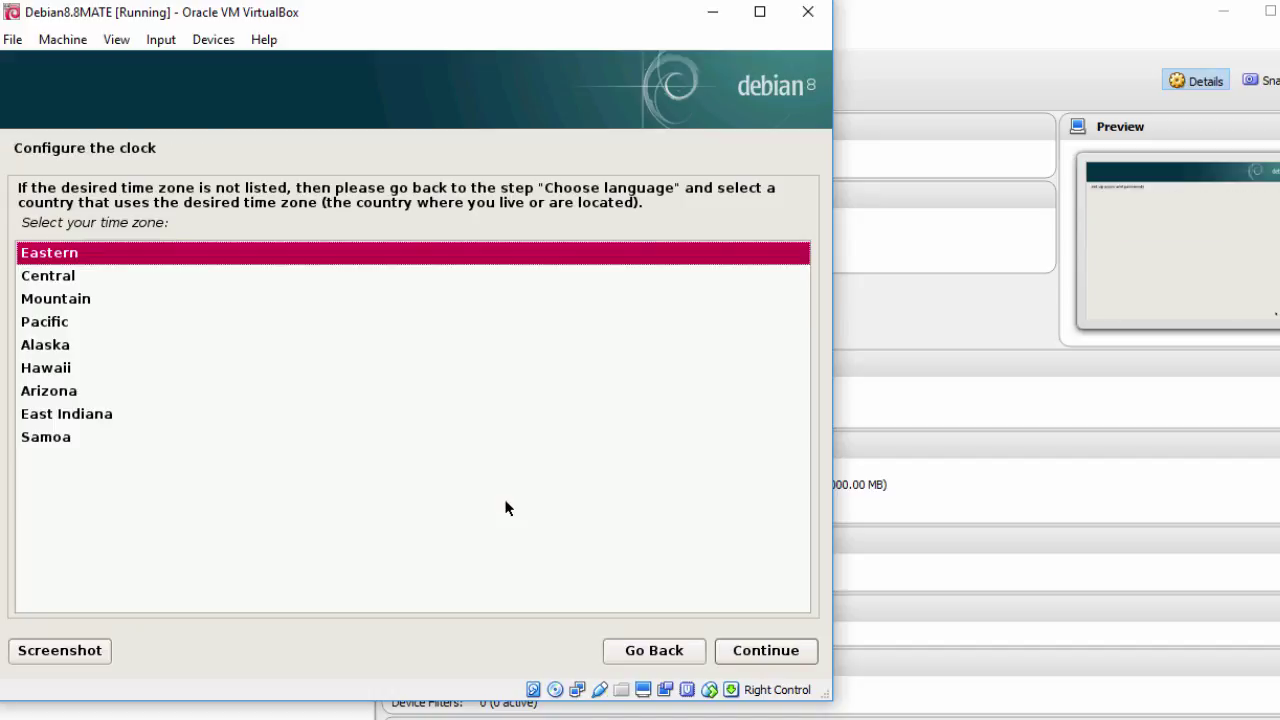
Step: Choose the Mountain time zone and continue
left_click(84, 302)
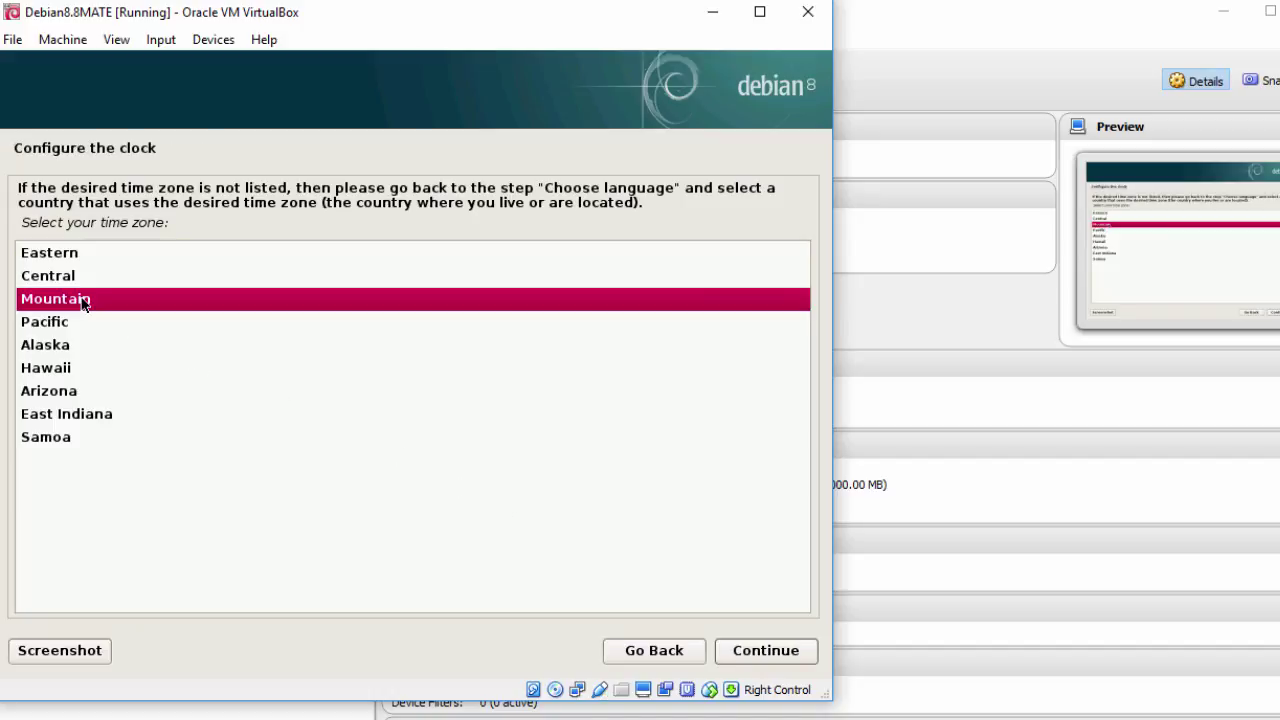
left_click(743, 654)
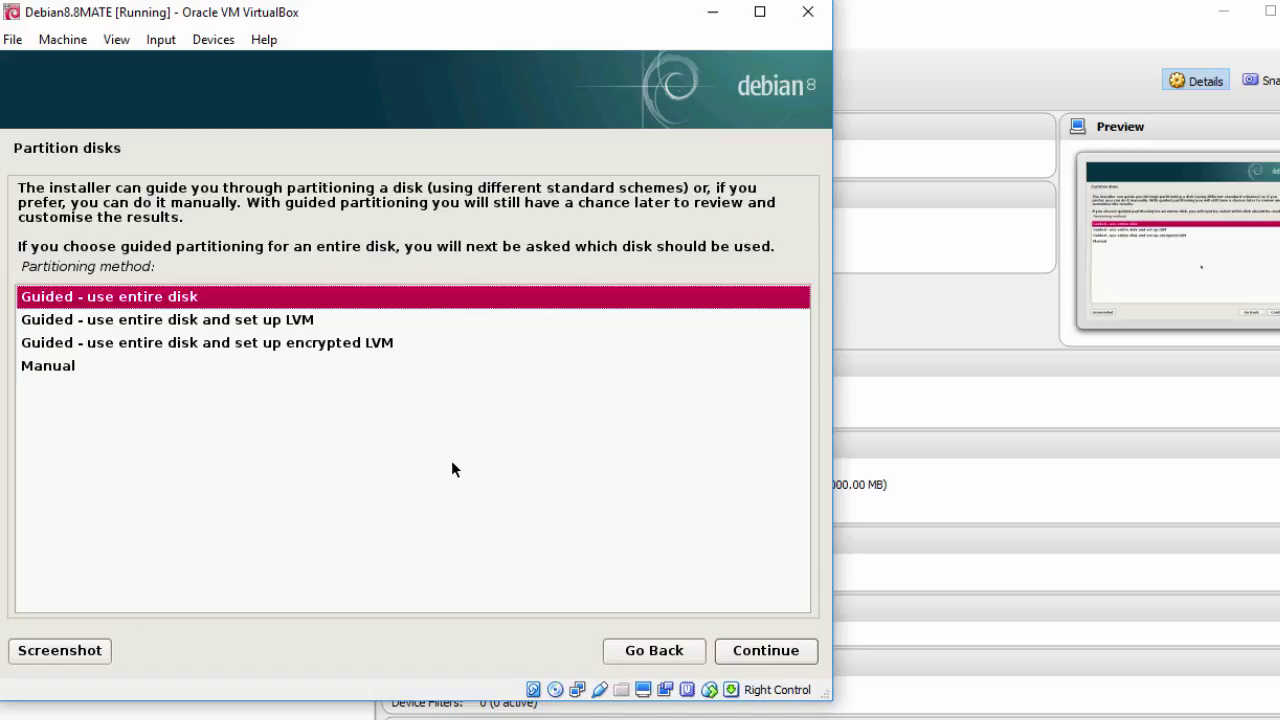
Step: Guided-partition the entire 60.3 GB disk with all files in one partition and confirm writing changes
left_click(748, 652)
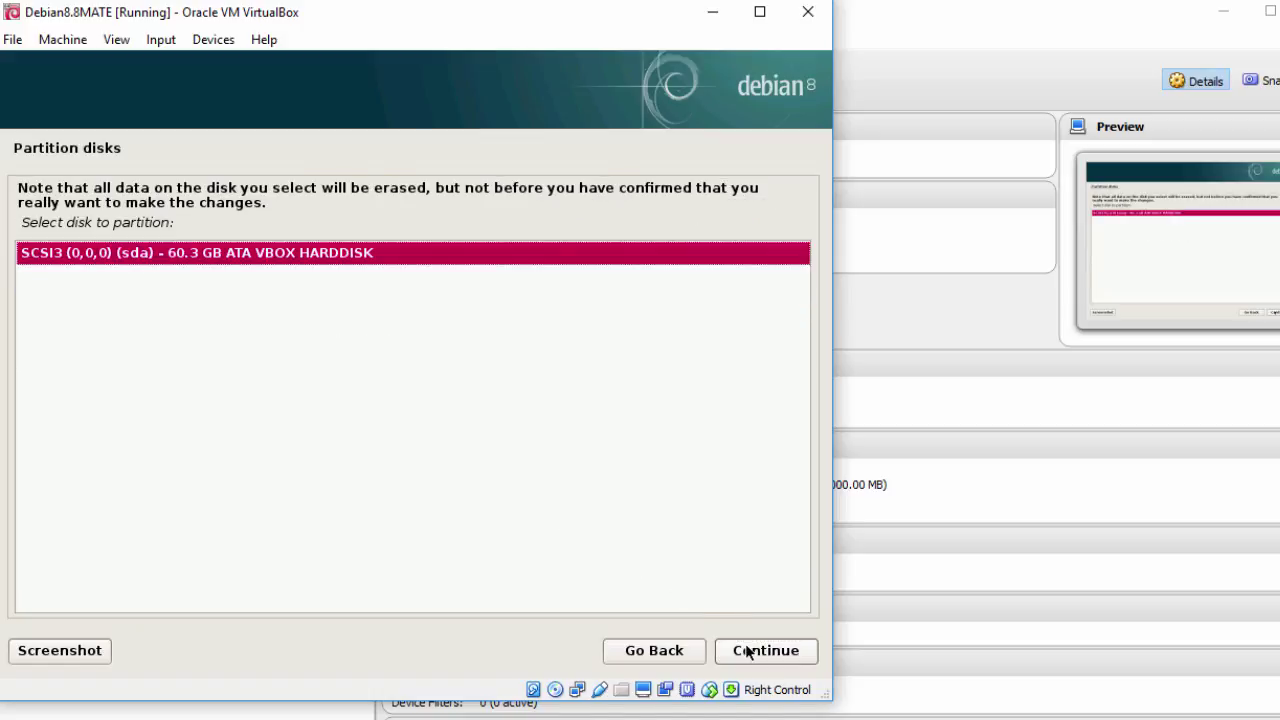
left_click(748, 652)
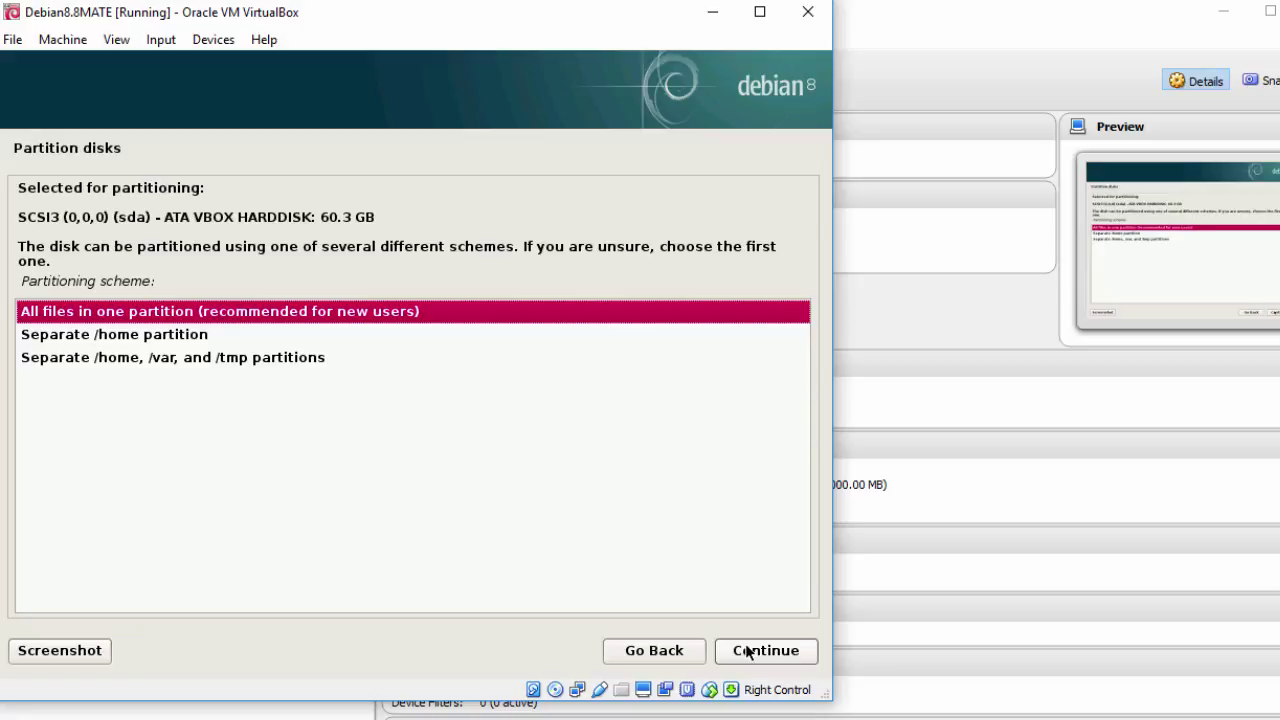
left_click(748, 652)
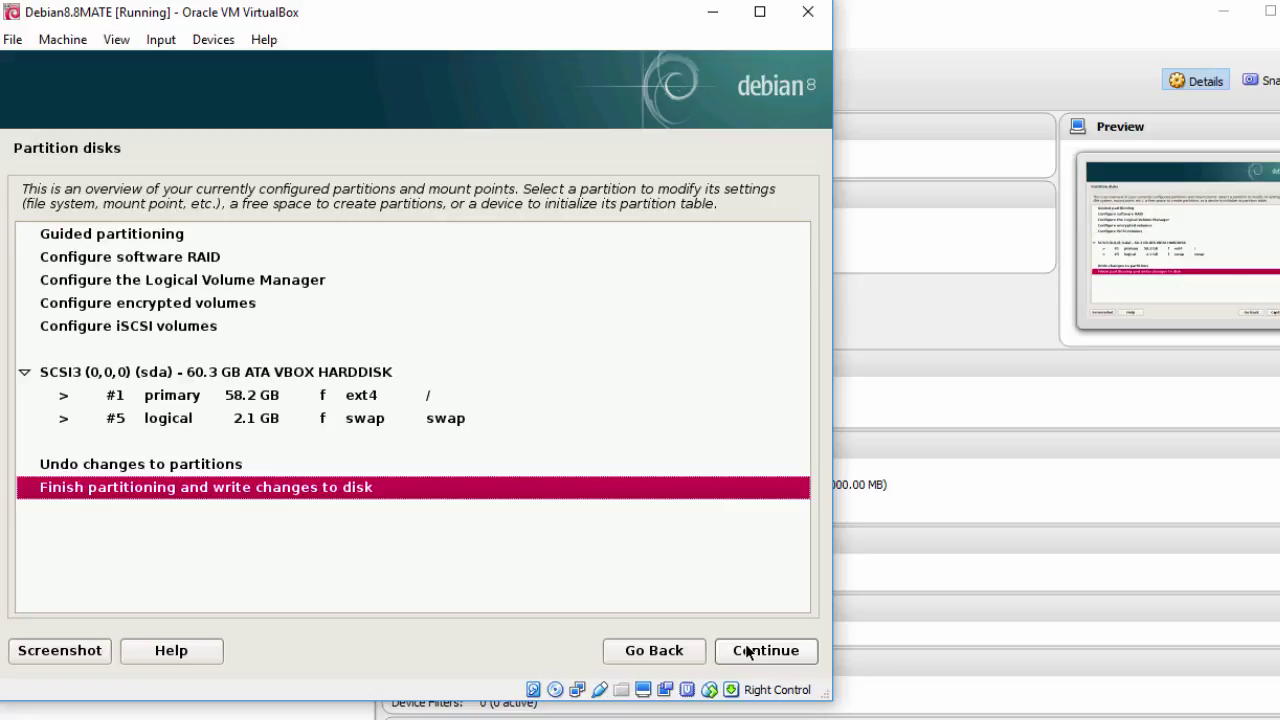
left_click(748, 652)
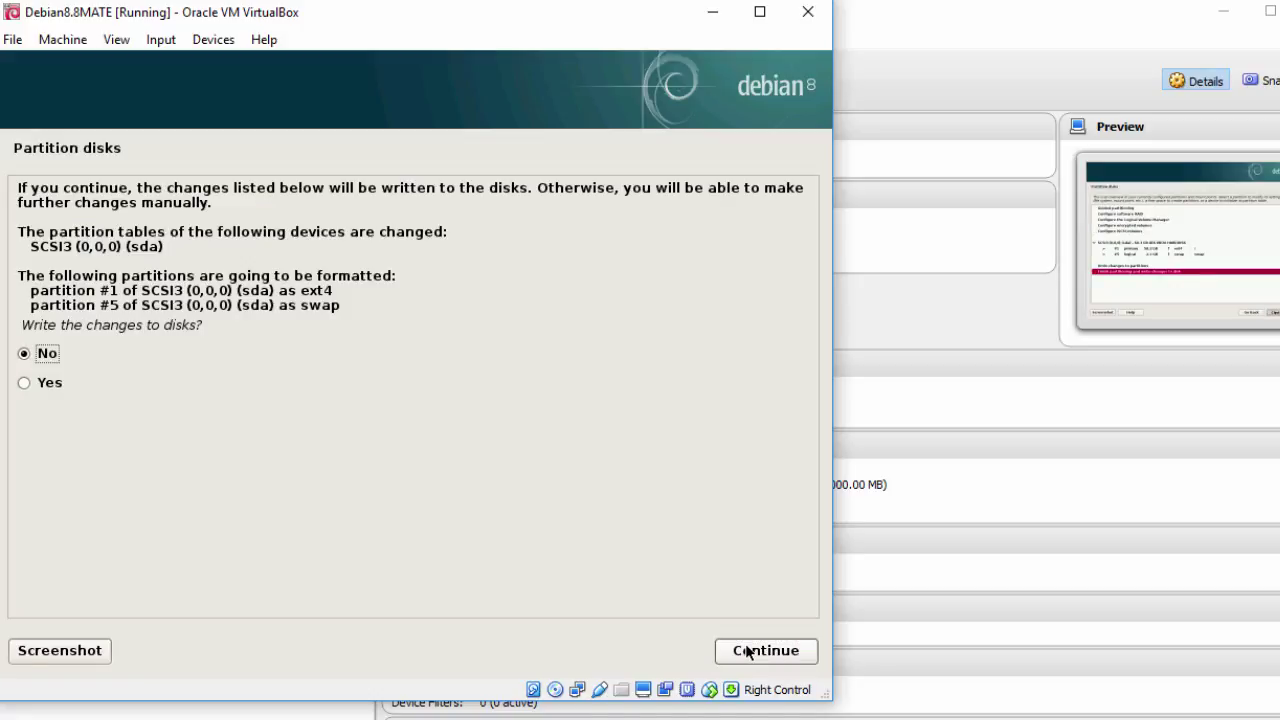
left_click(46, 384)
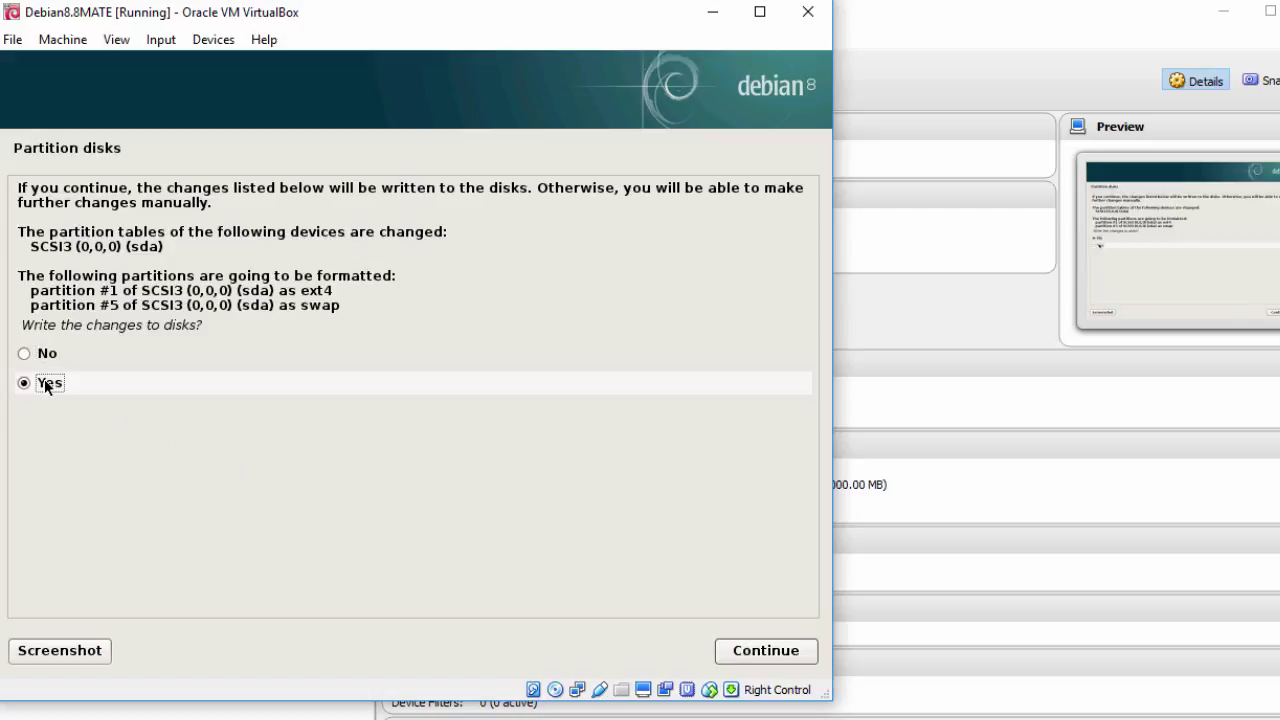
left_click(752, 651)
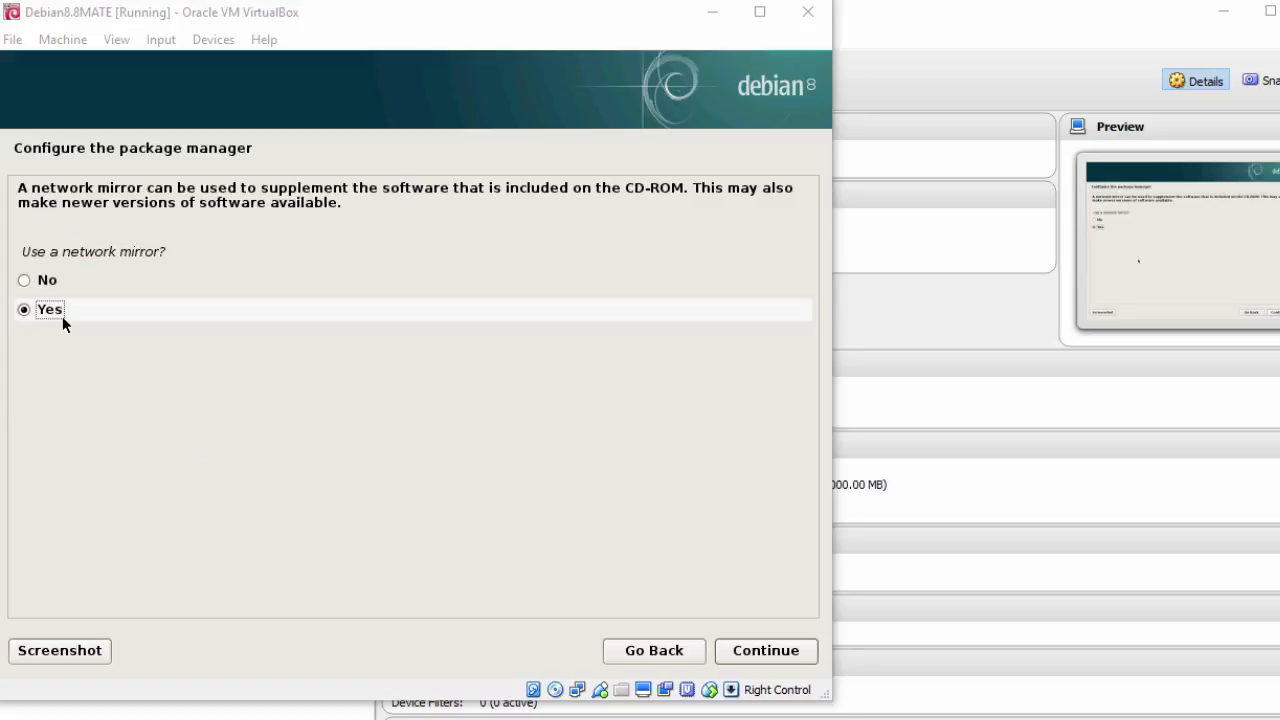
Step: Use a United States network mirror, mirrors.kernel.org, with no HTTP proxy
left_click(61, 315)
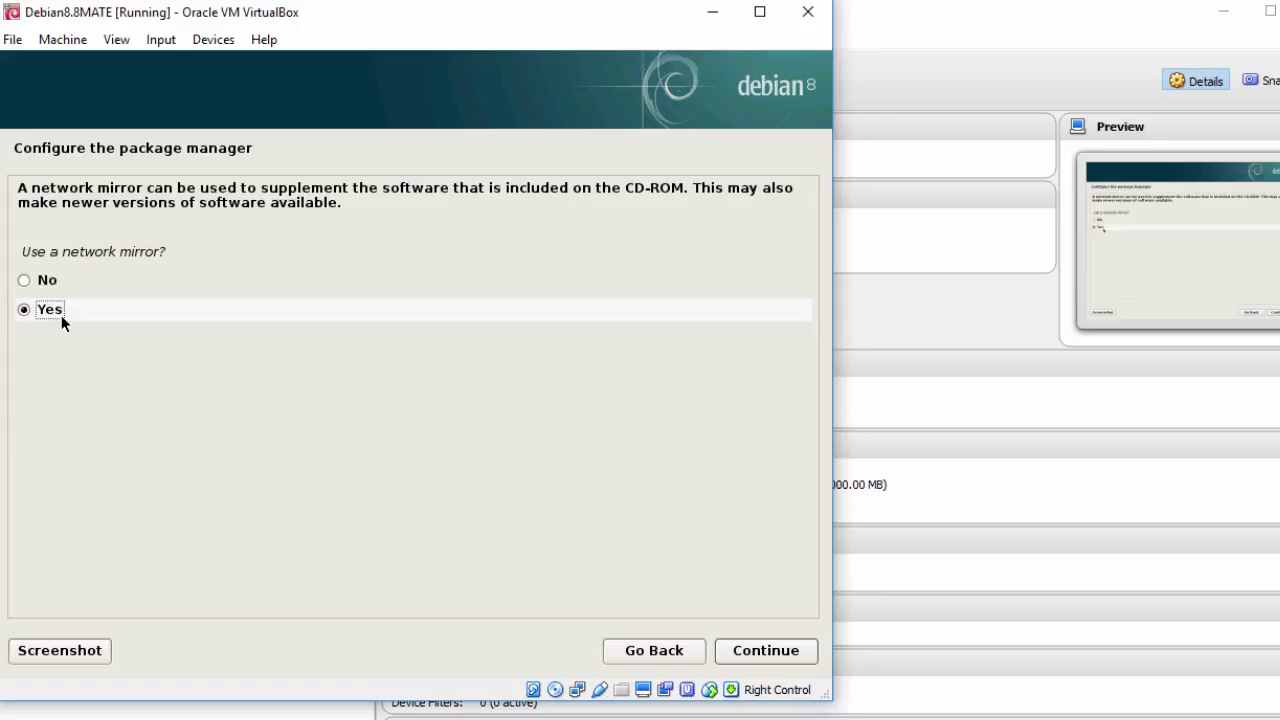
left_click(749, 652)
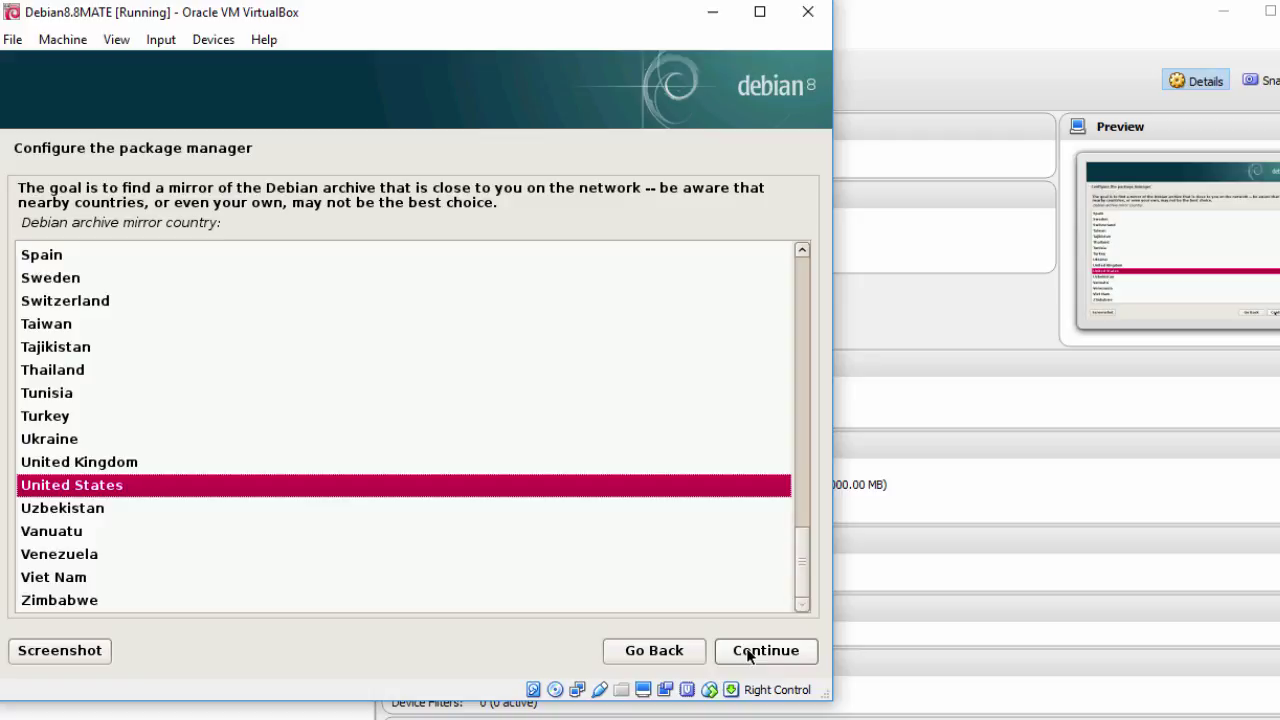
left_click(749, 652)
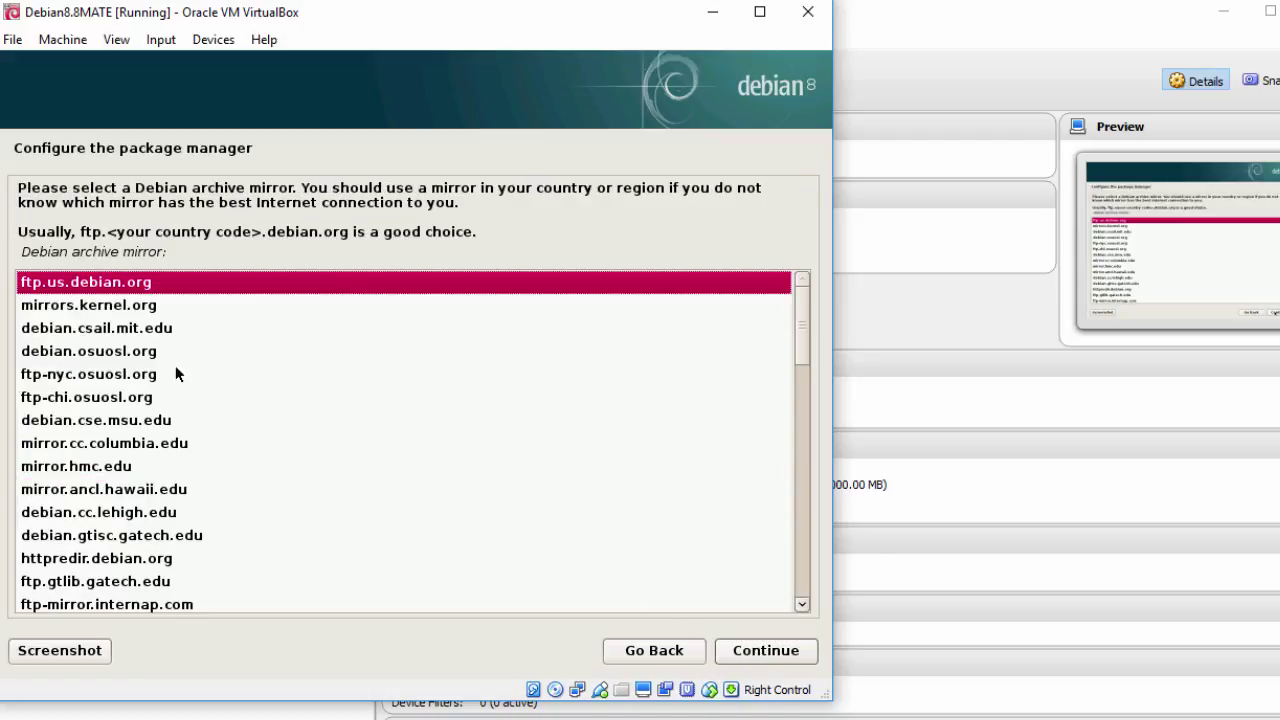
left_click(100, 308)
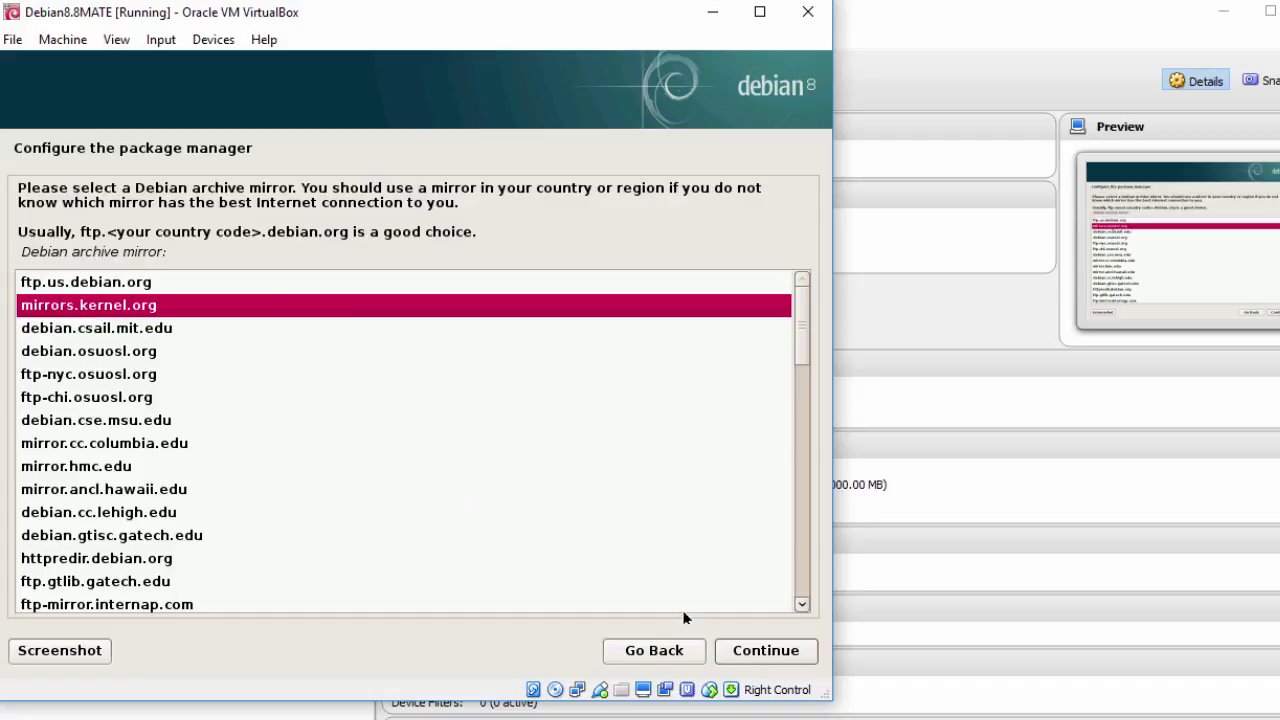
left_click(749, 653)
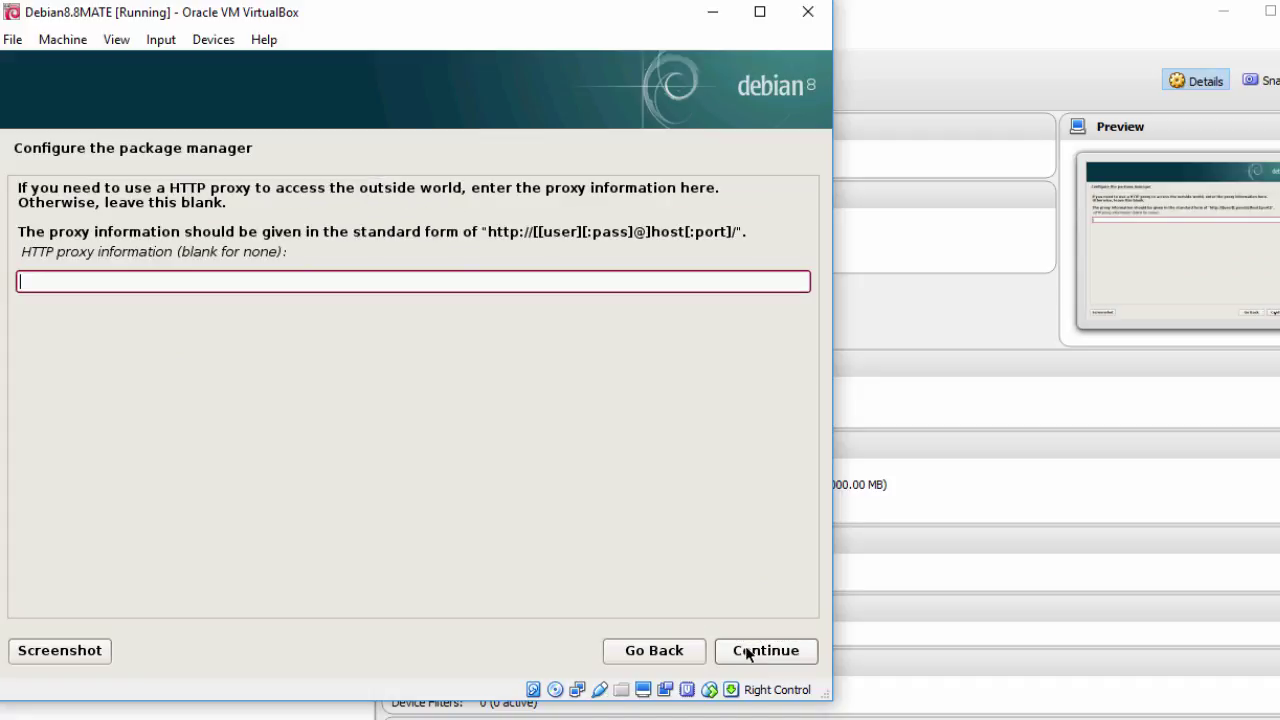
left_click(749, 653)
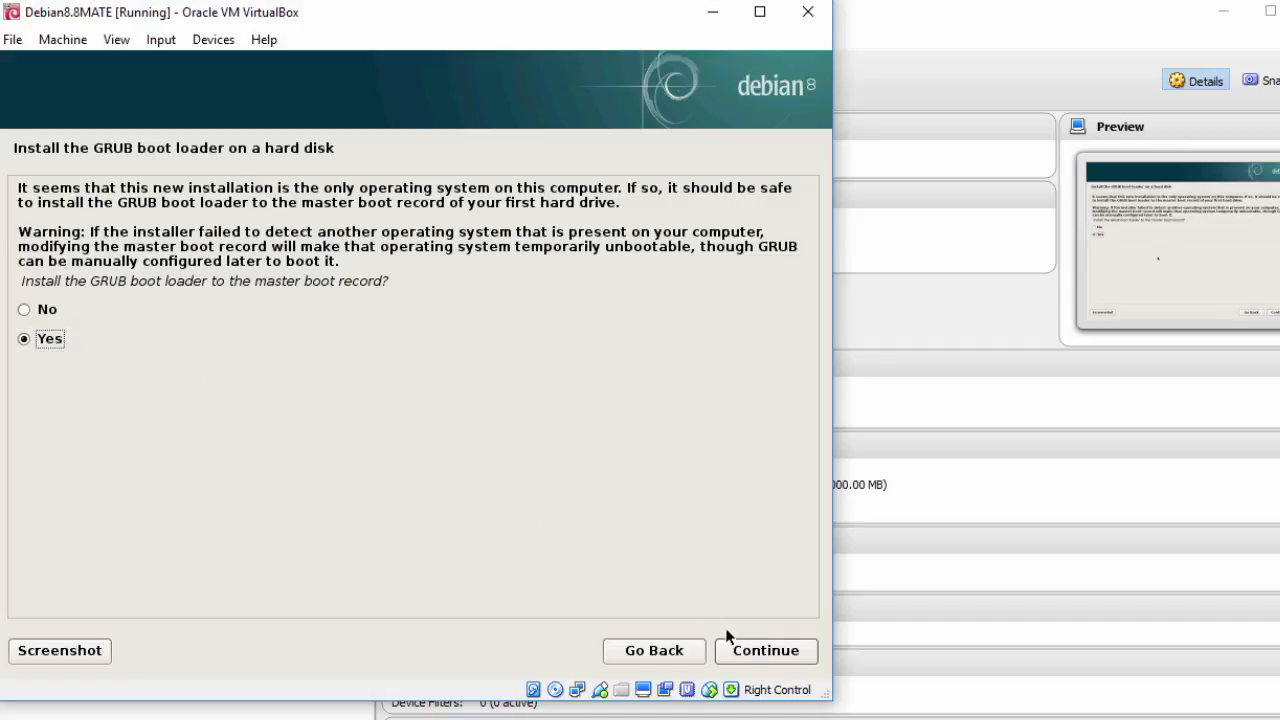
Step: Install GRUB to the master boot record on /dev/sda, then finish installation and reboot
left_click(753, 651)
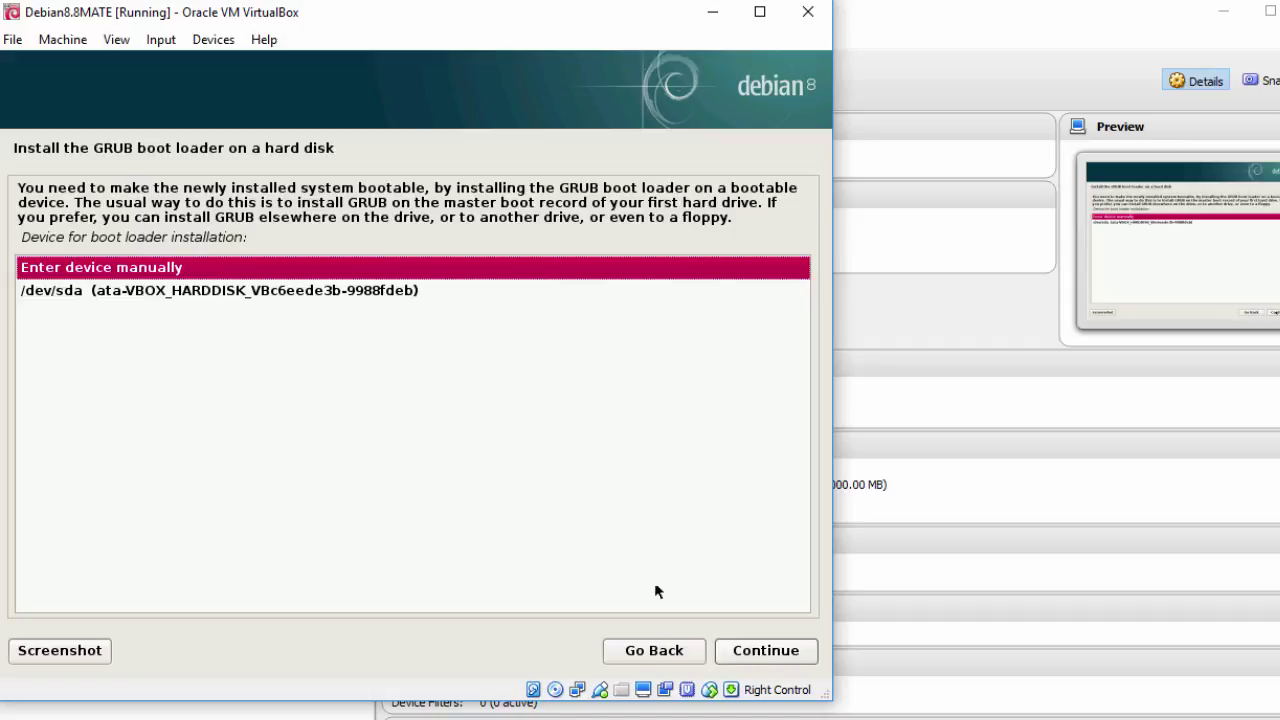
left_click(251, 291)
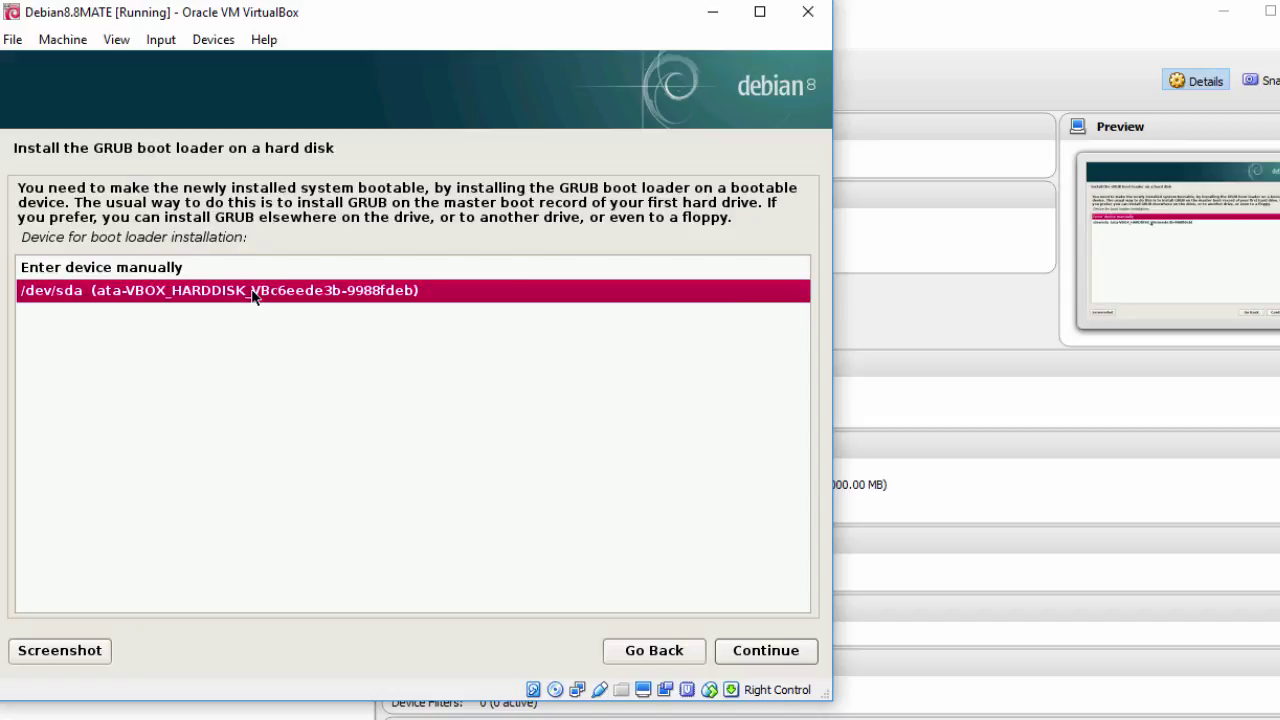
left_click(753, 659)
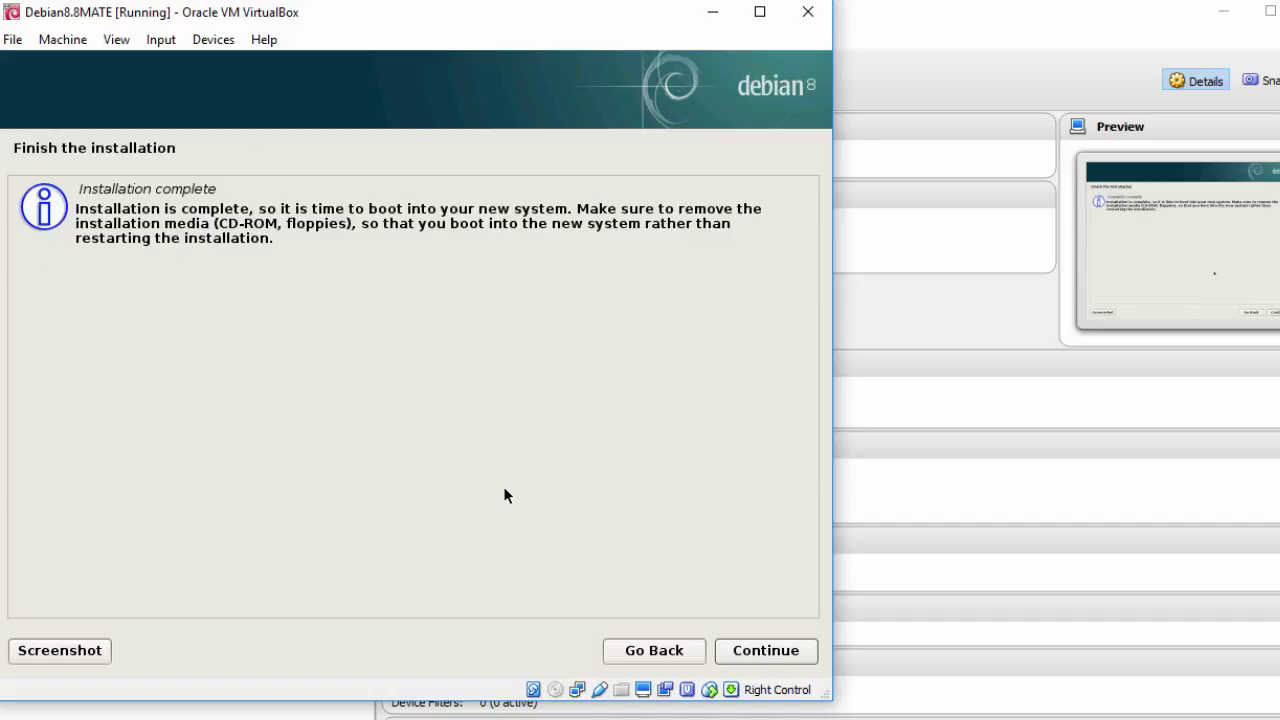
left_click(744, 650)
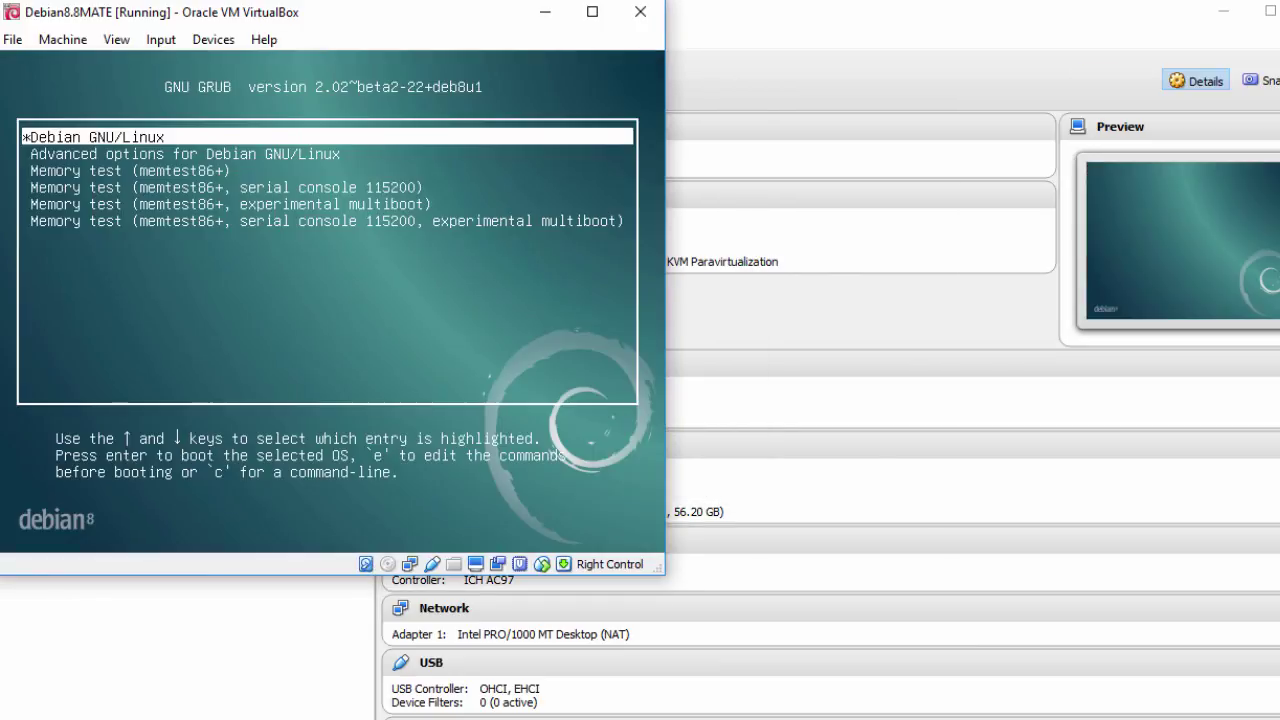
Step: Boot Debian from GRUB, enter the root username and password, and log in to MATE
key("Return")
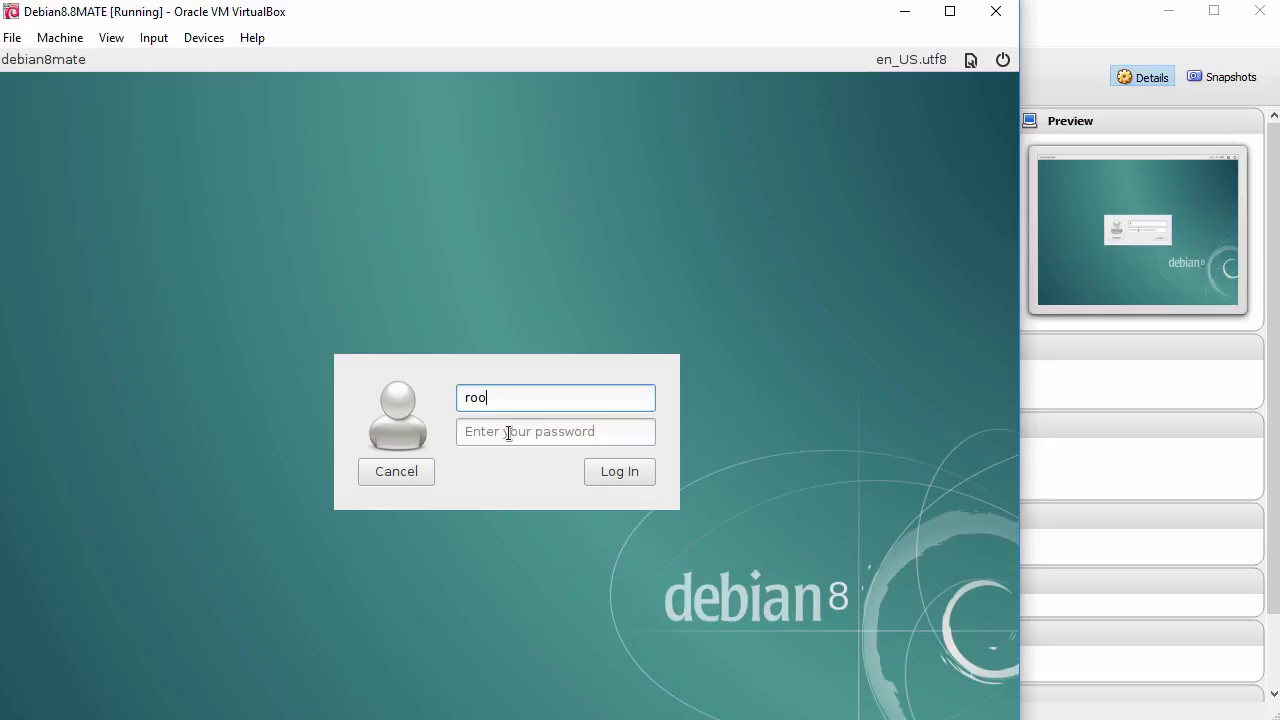
type("t")
key("Tab")
type("r")
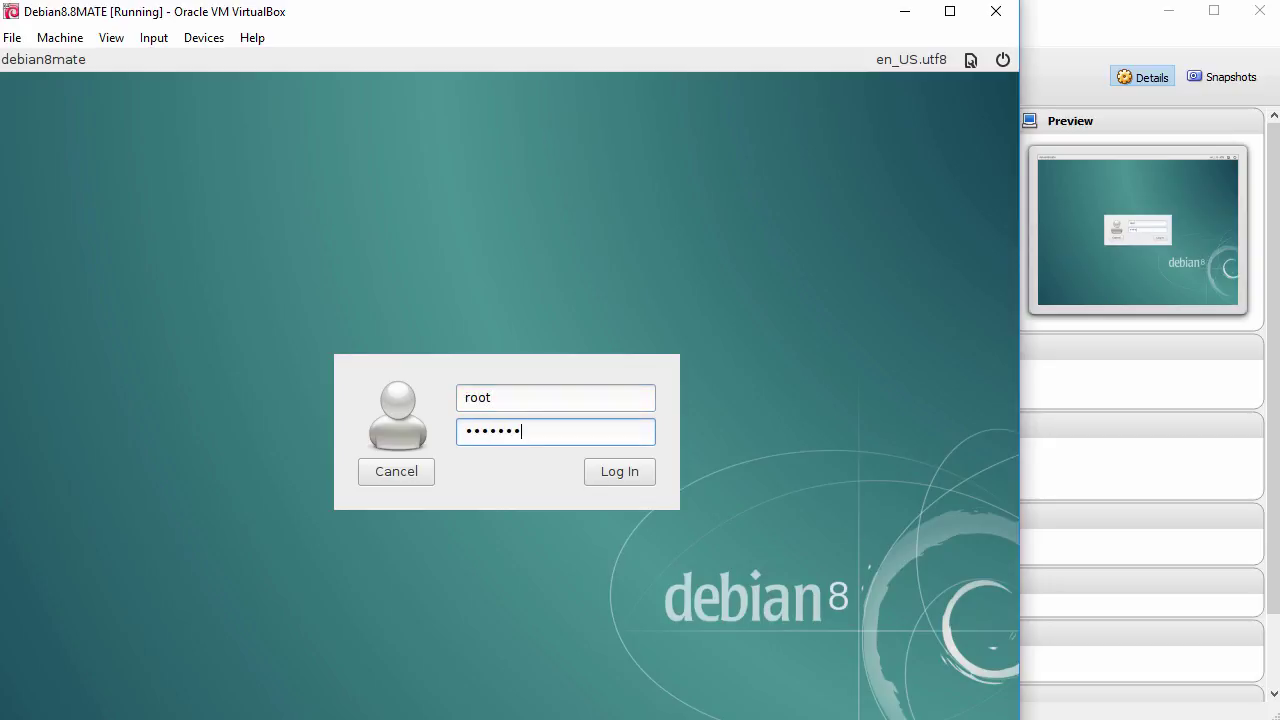
left_click(617, 478)
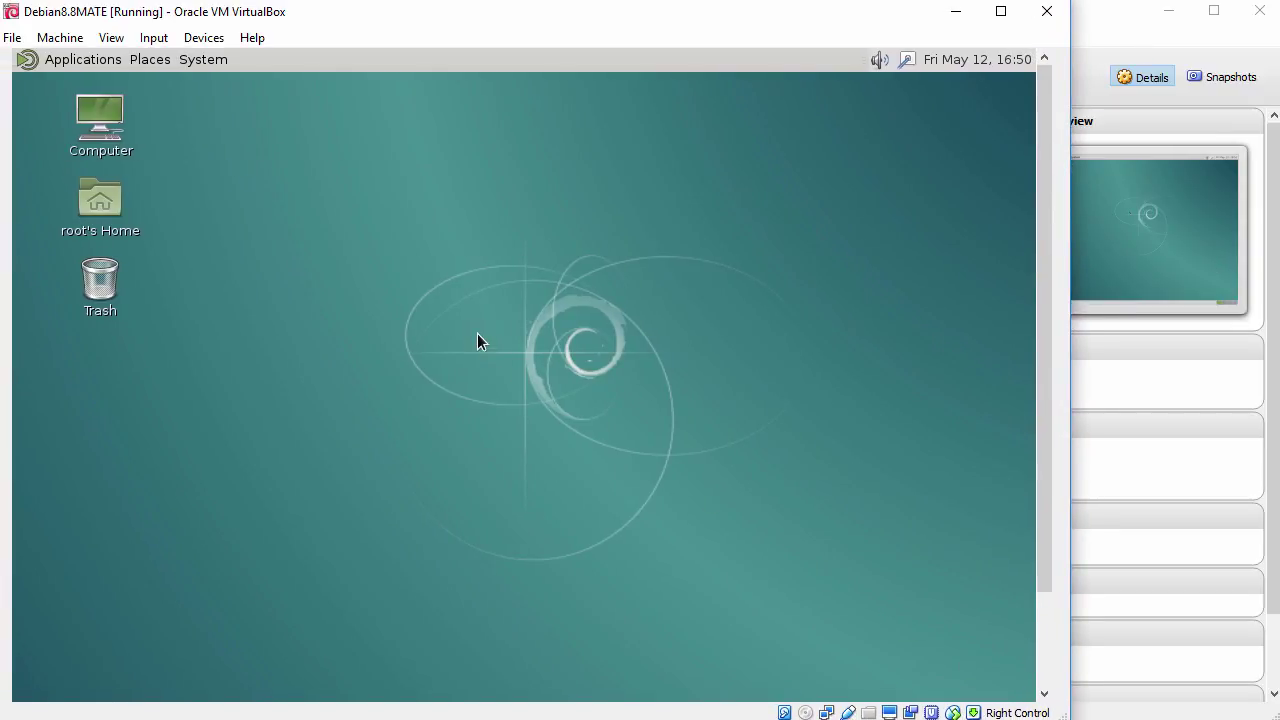
Step: Look over the guest System menu and VirtualBox View menu, then open Applications > System Tools
left_click(72, 59)
mouse_move(201, 66)
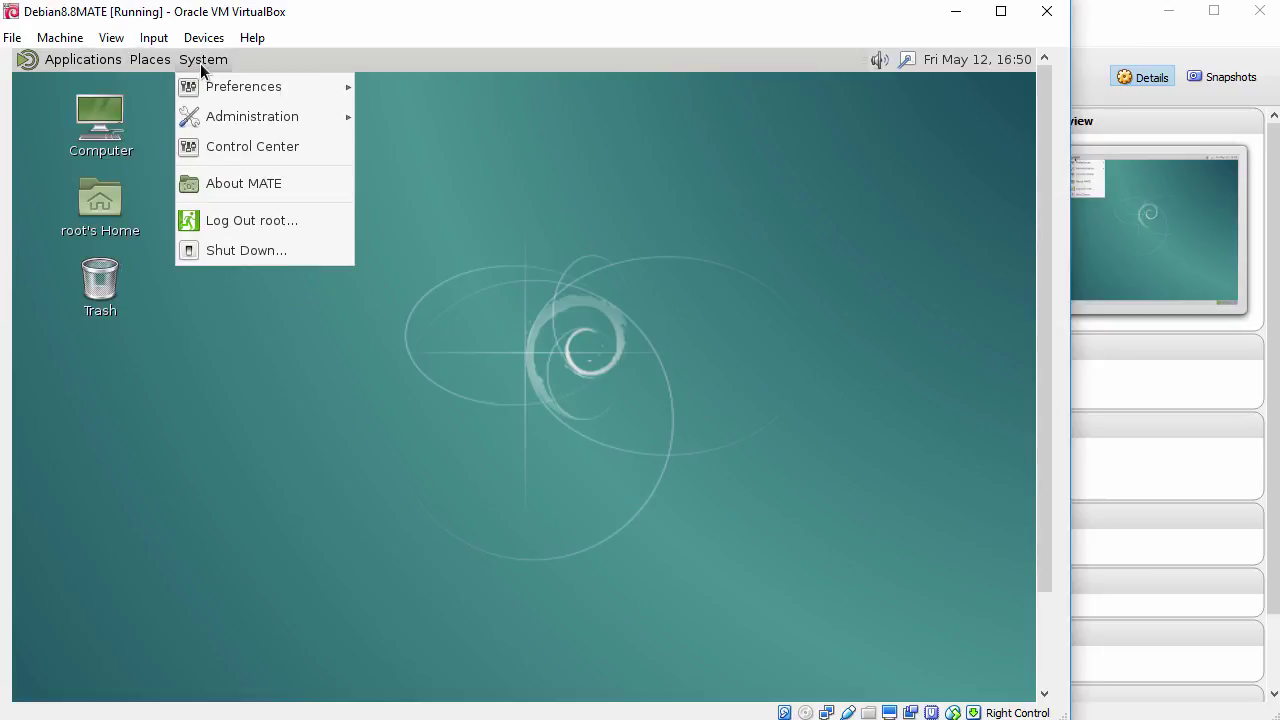
left_click(439, 364)
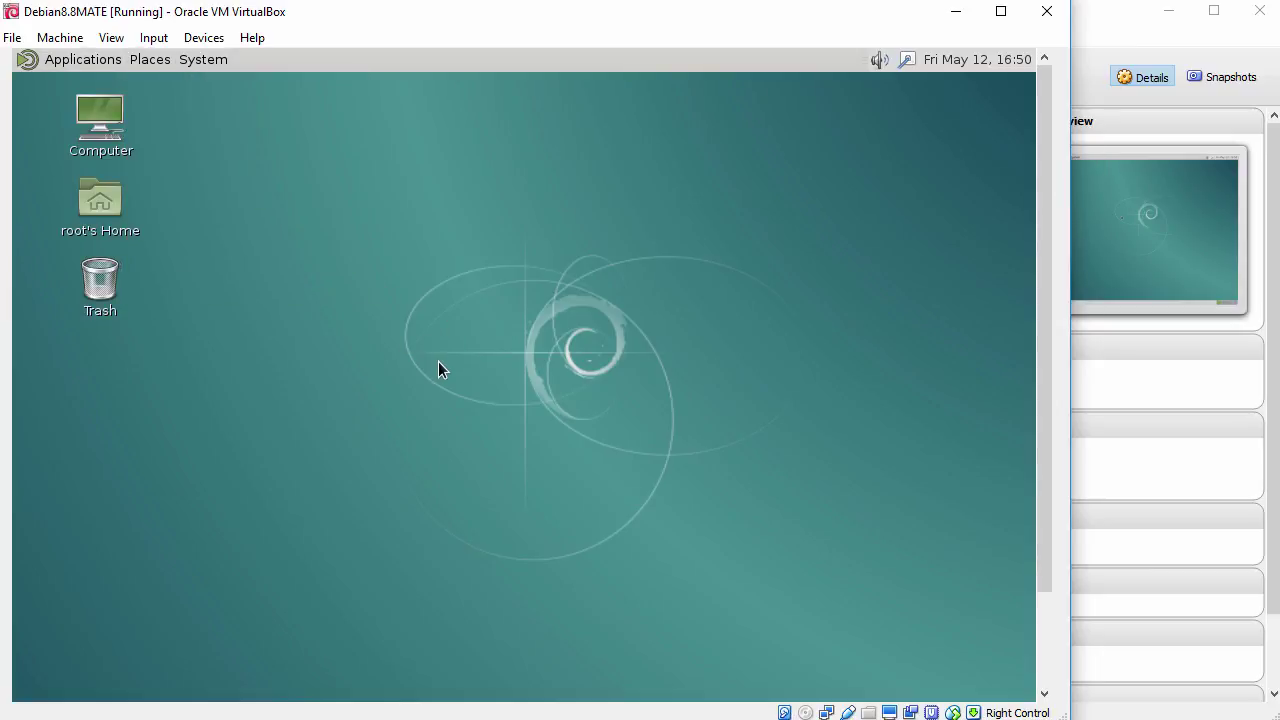
left_click(111, 37)
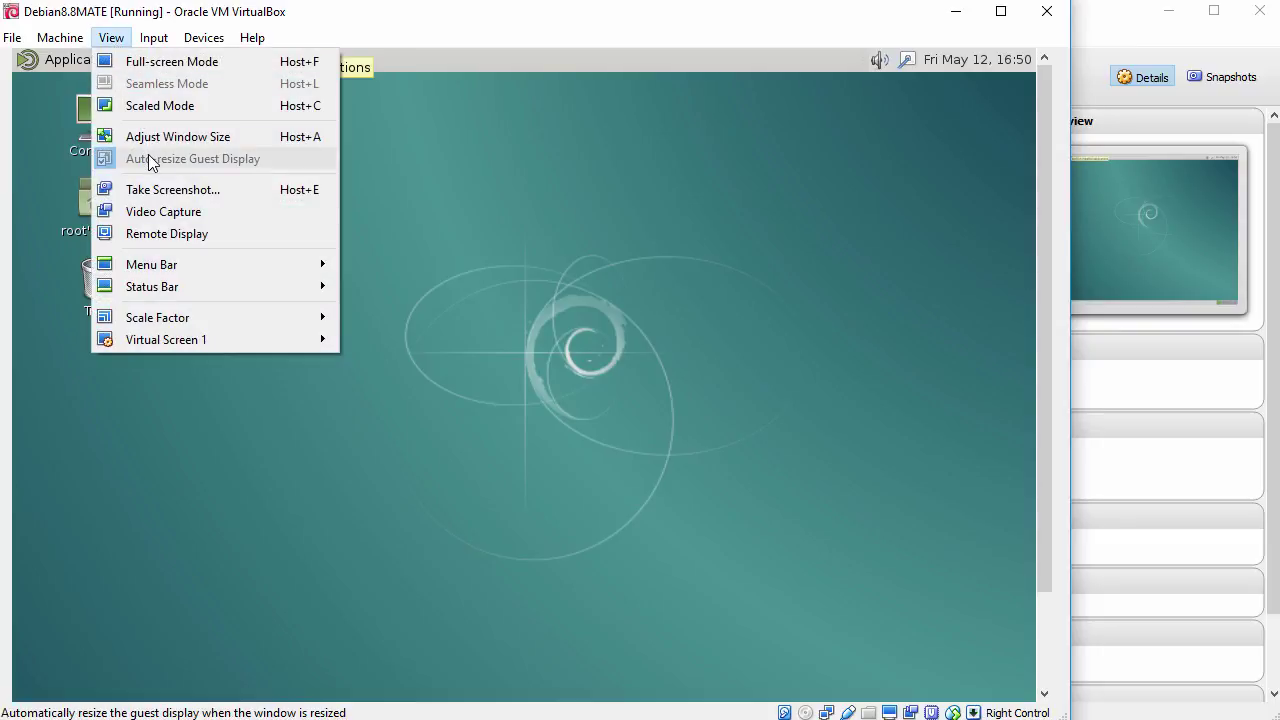
left_click(467, 249)
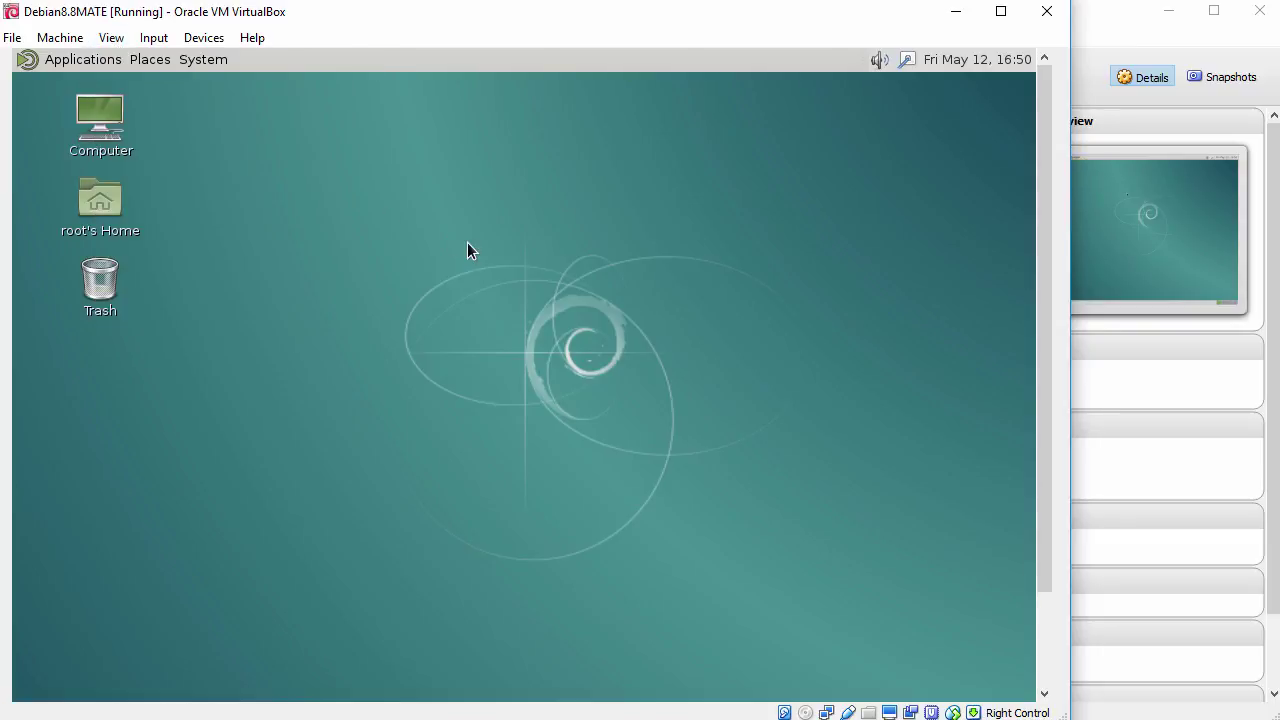
left_click(75, 61)
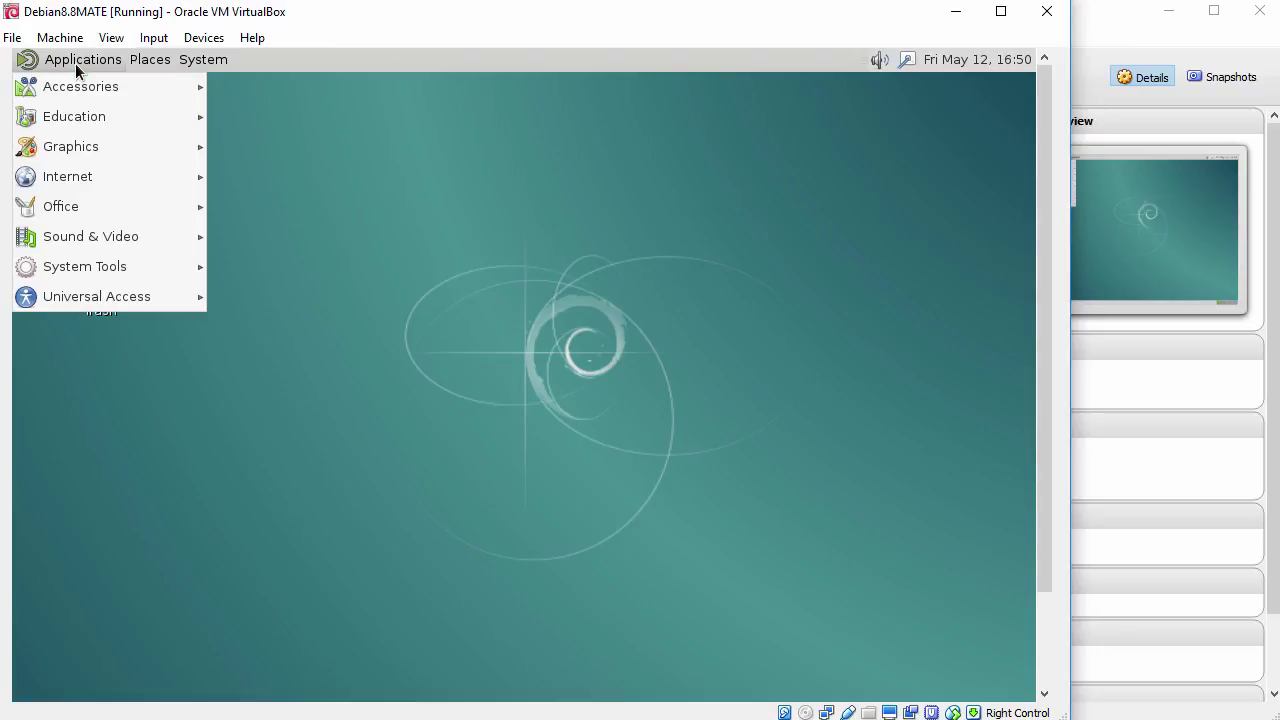
mouse_move(100, 270)
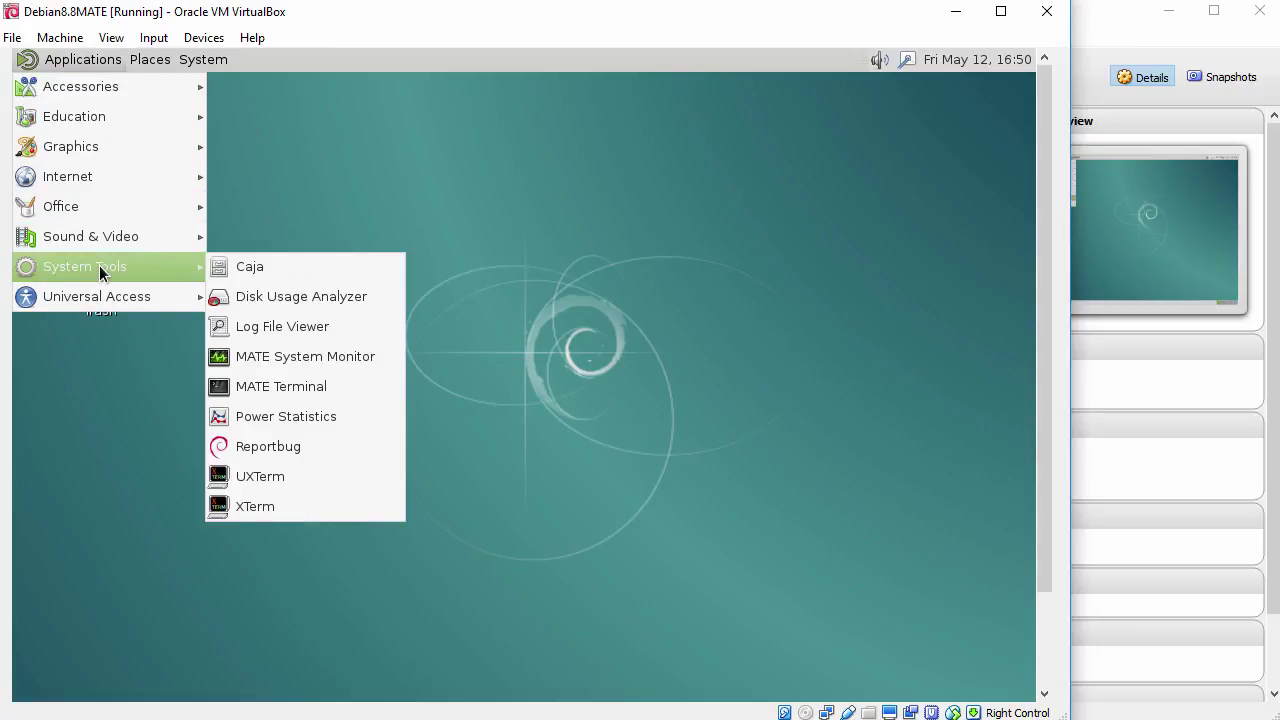
Step: Launch MATE Terminal, zoom its text in twice, and move the window toward the top-left
left_click(308, 388)
left_click(286, 214)
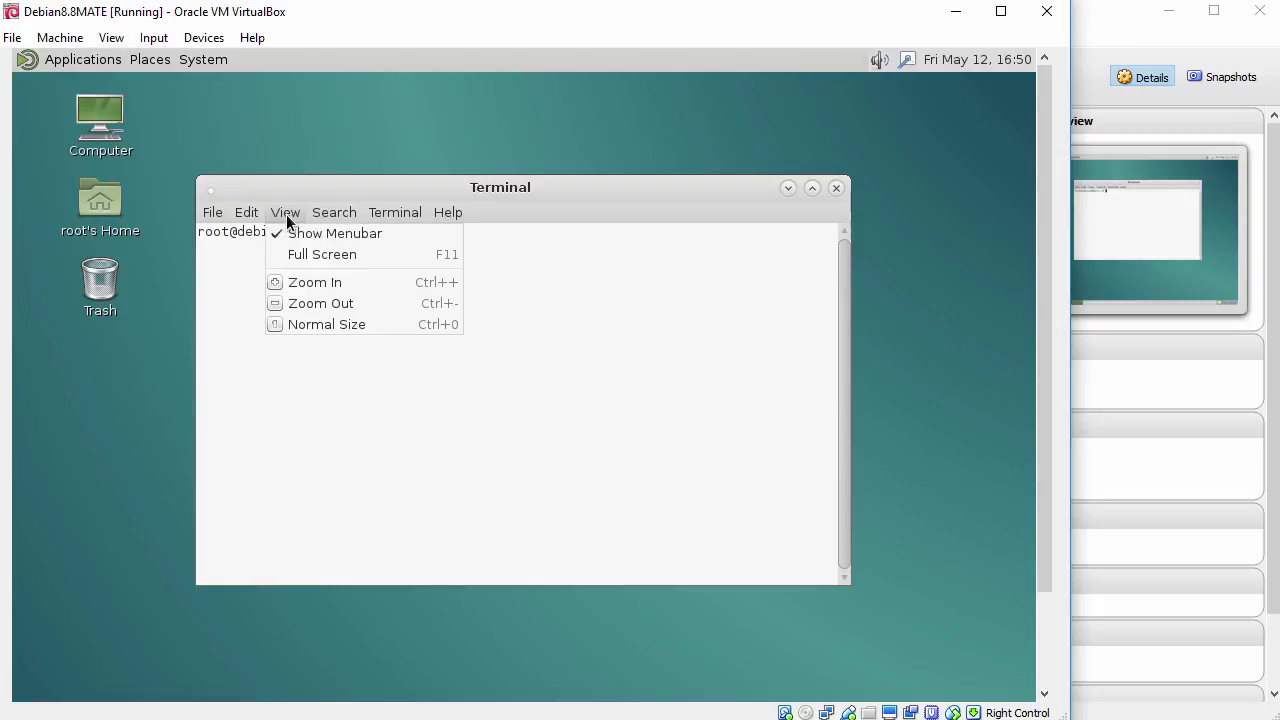
left_click(314, 282)
left_click(287, 212)
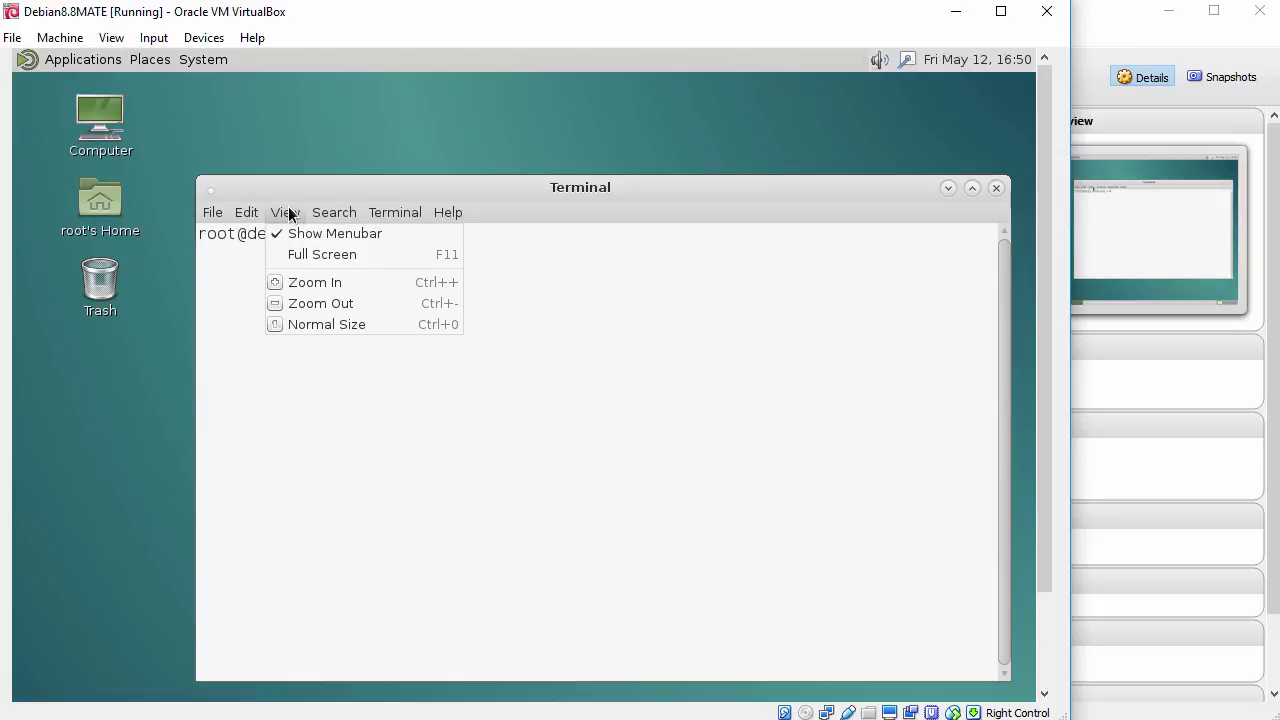
left_click(322, 282)
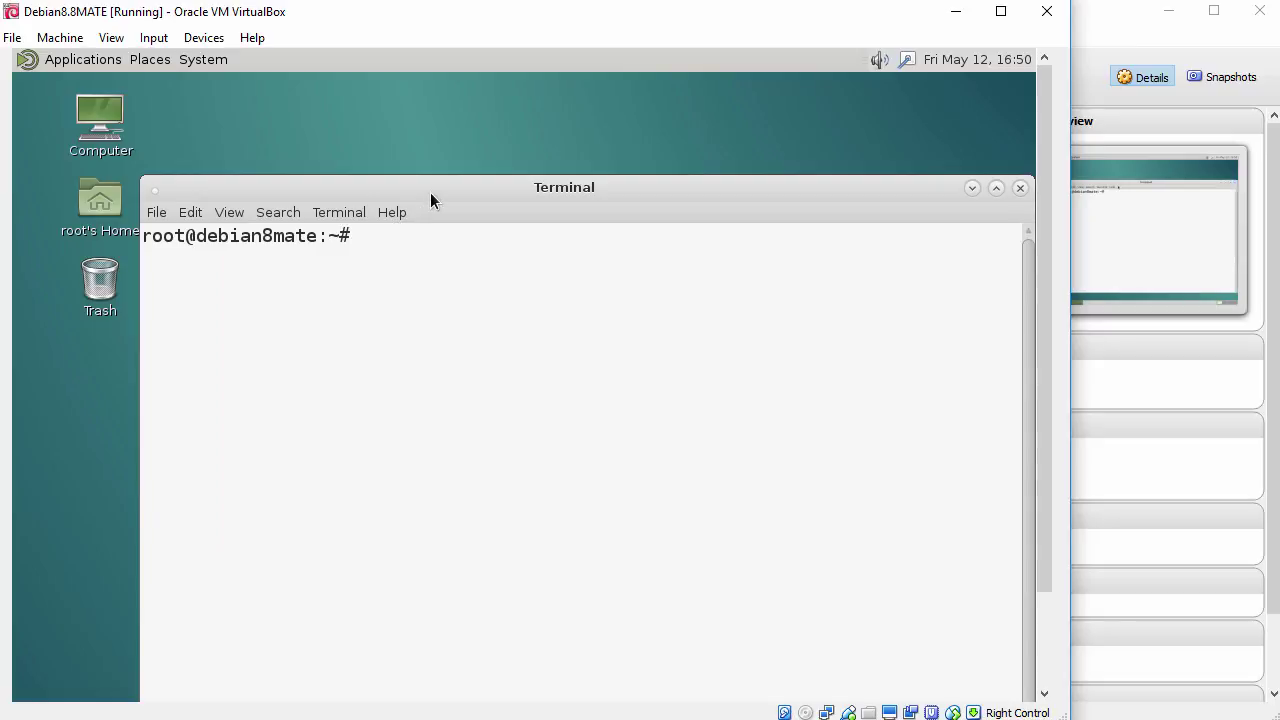
left_click_drag(434, 189, 356, 106)
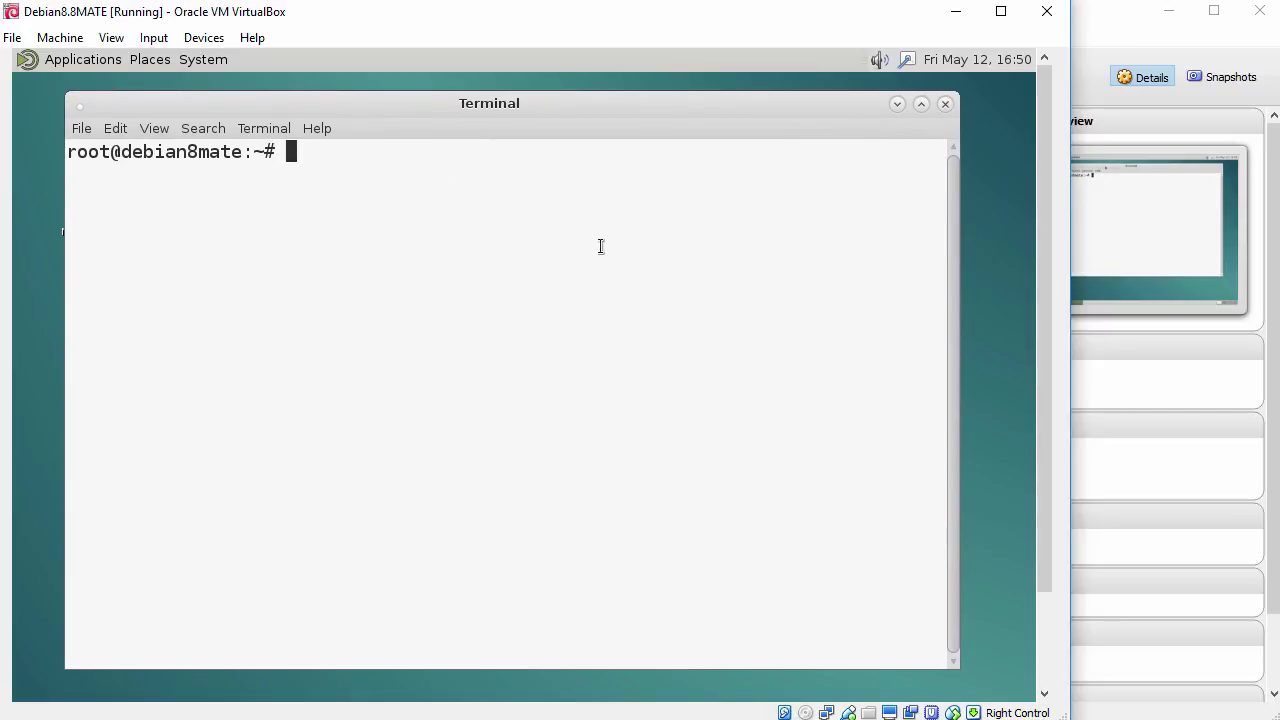
key("Return")
type("whoami")
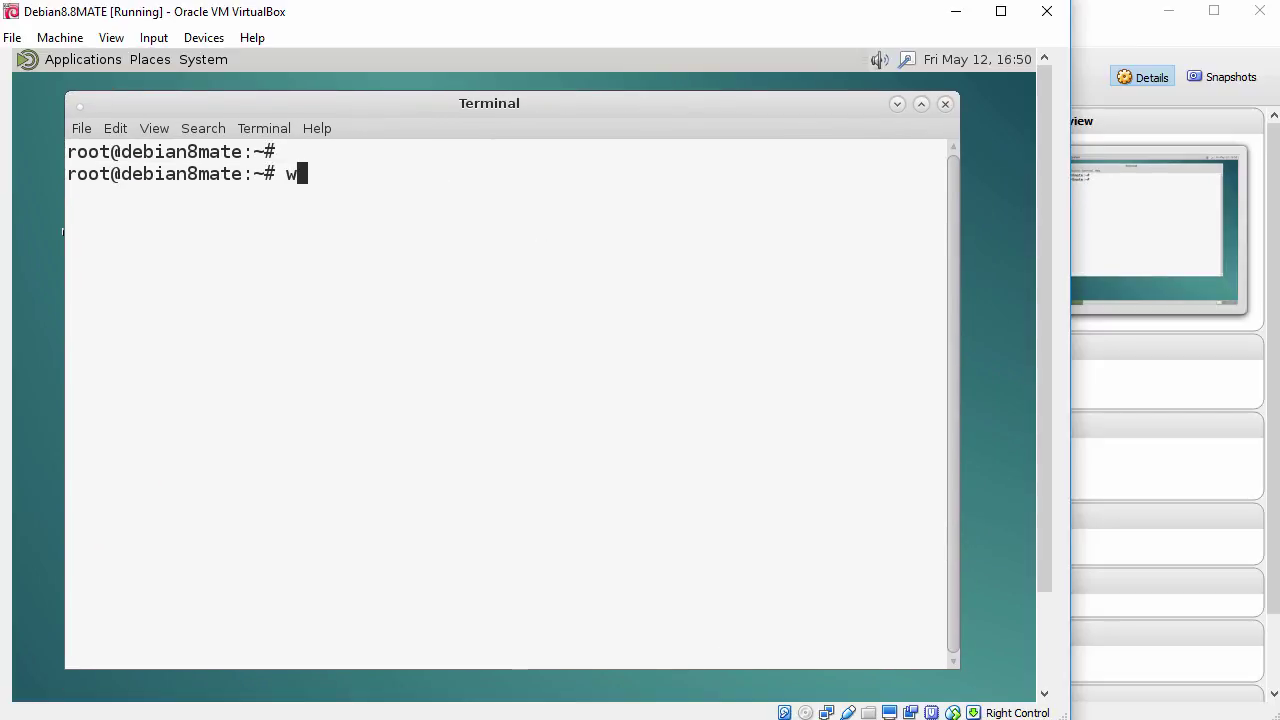
key("Return")
key("Return")
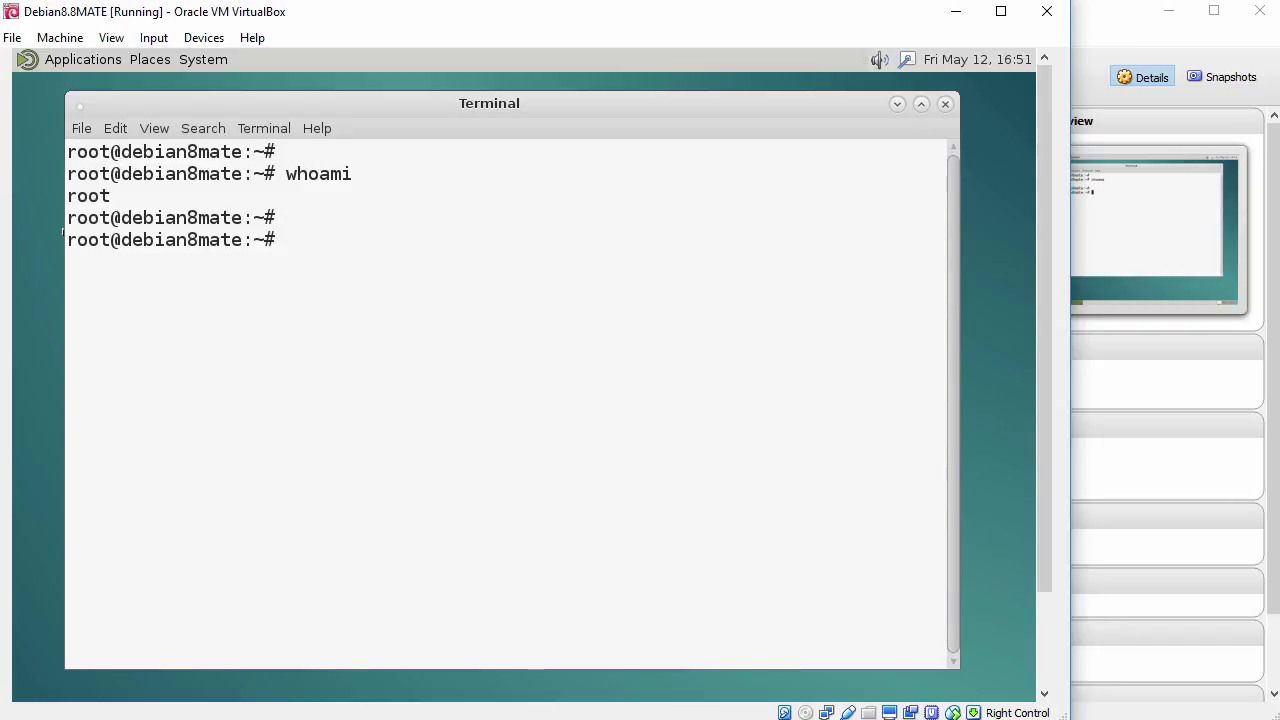
type("ping -c 3")
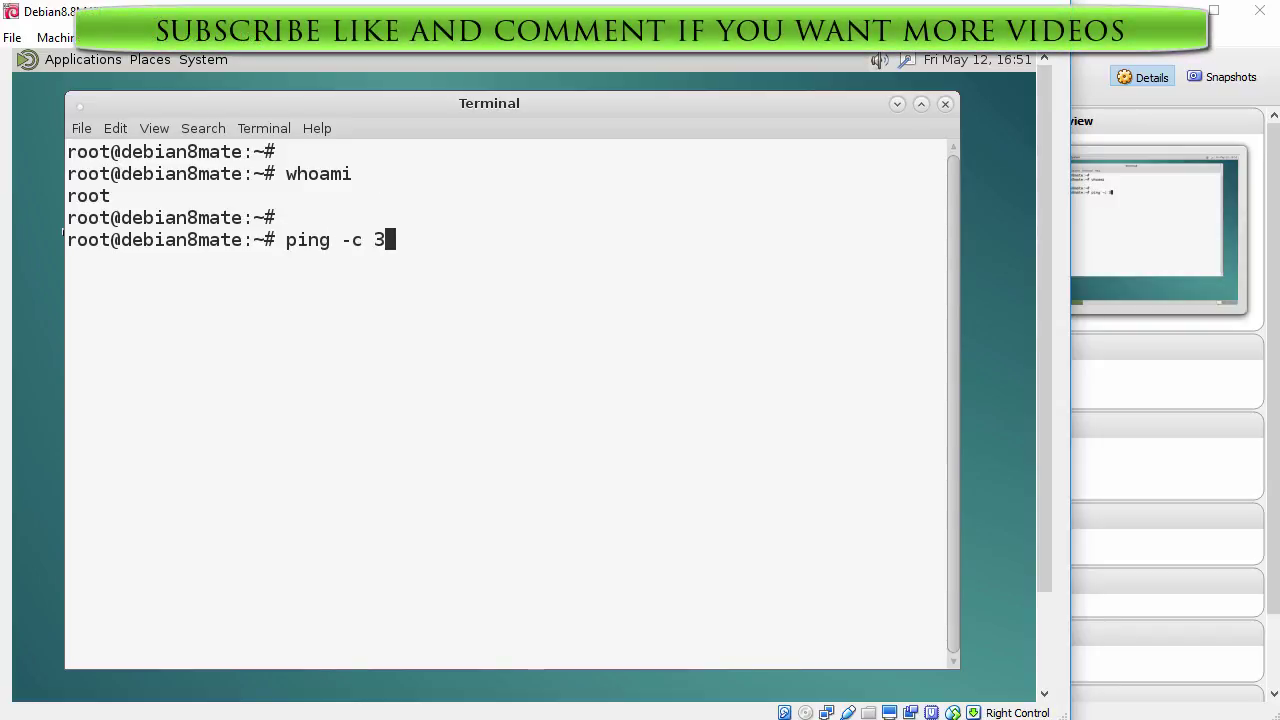
type(" www.google.com")
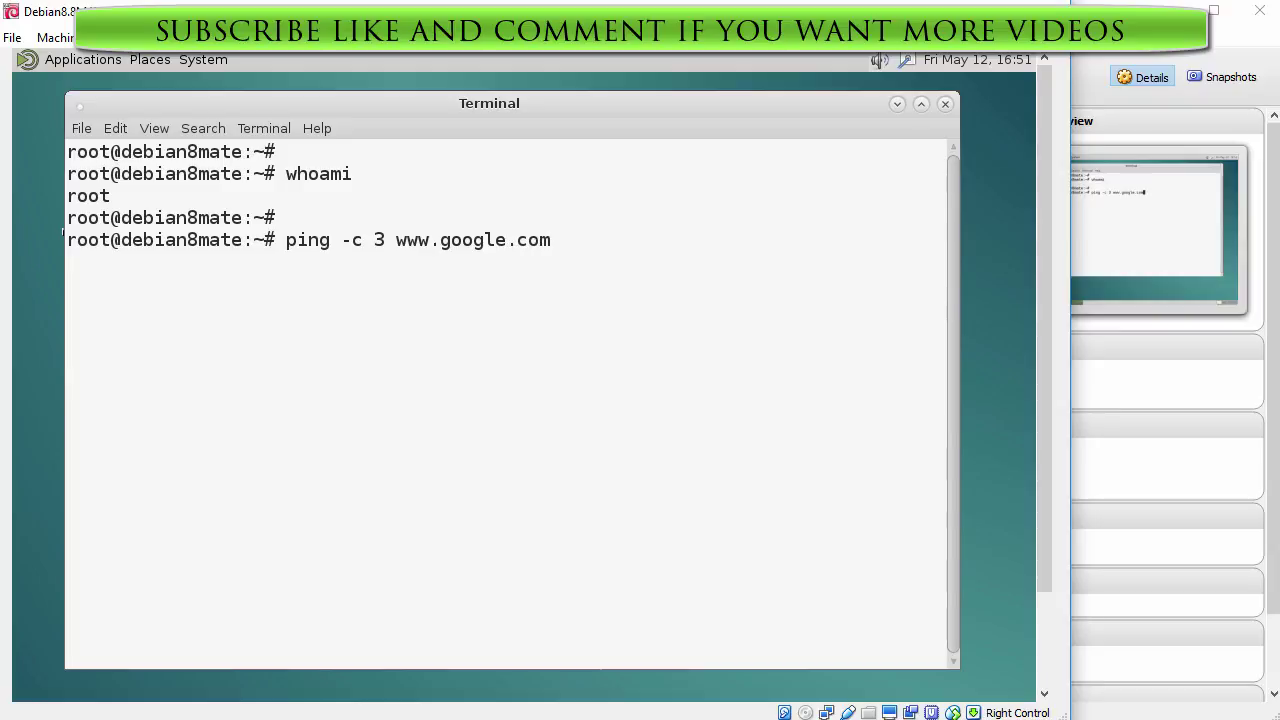
key("Return")
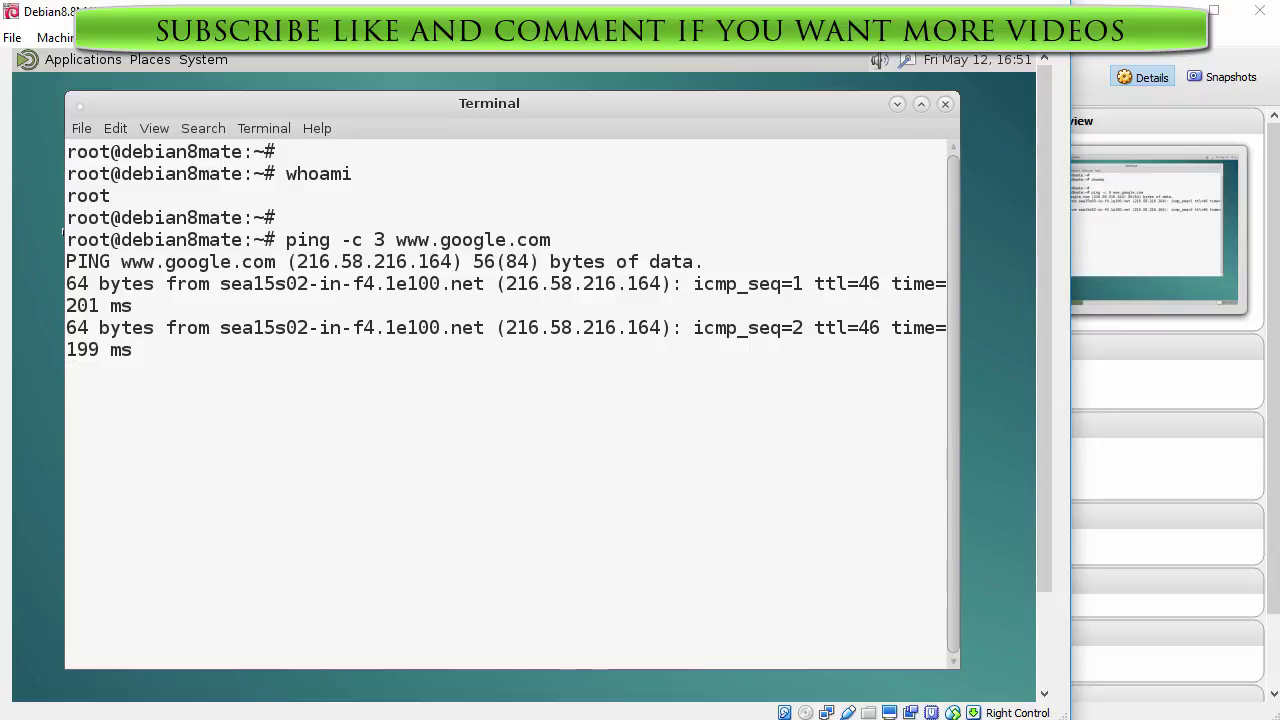
key("Return")
type("nano")
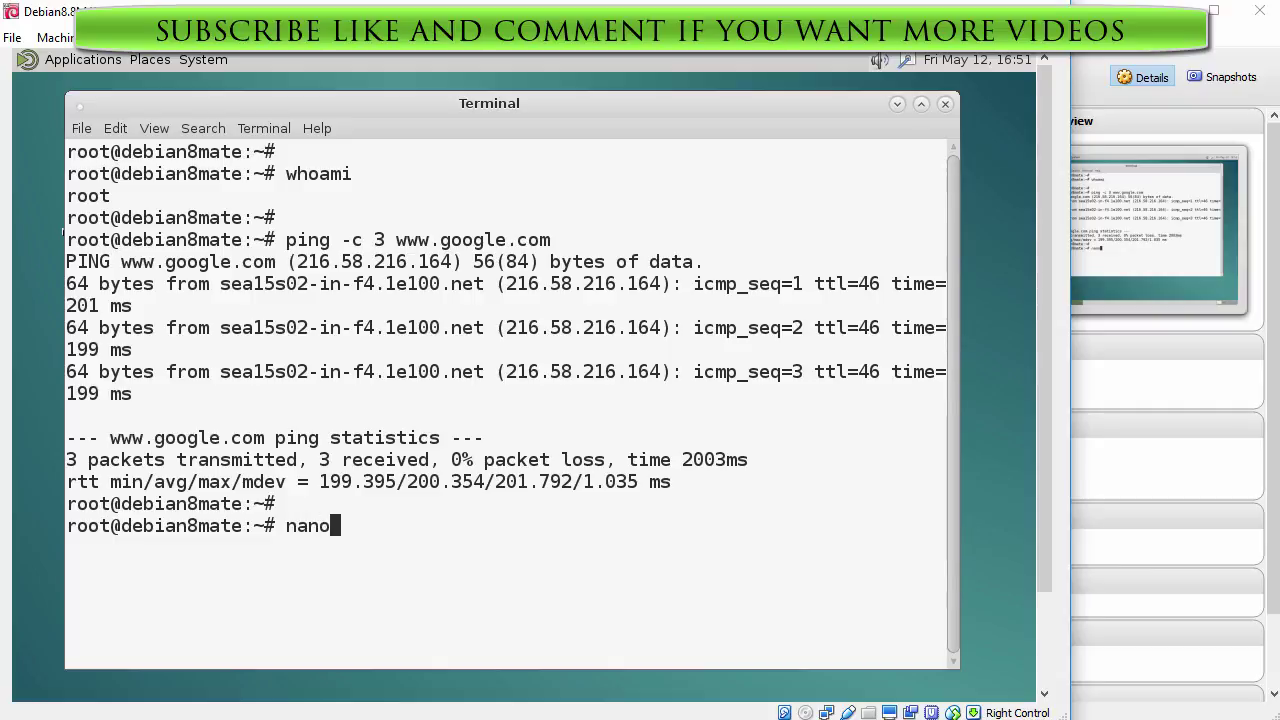
type(" /etc/apt/s")
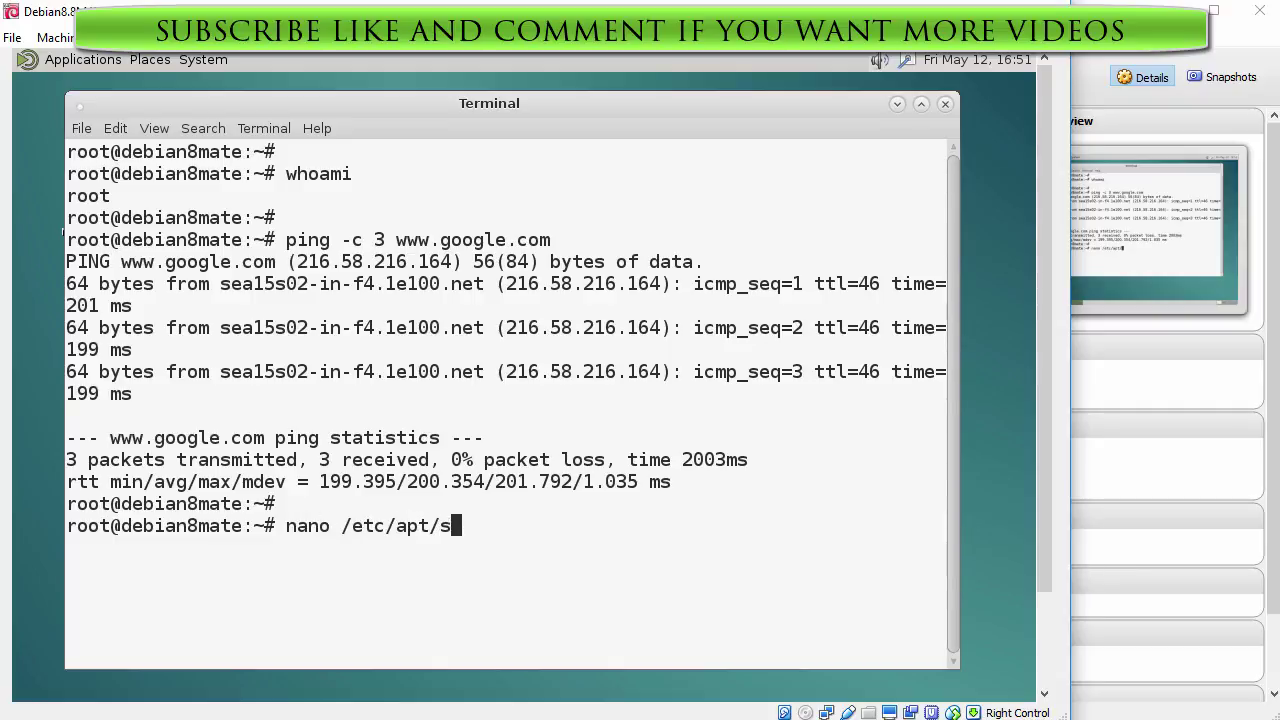
Step: In nano, comment out the deb cdrom line, append contrib to the jessie main line, and save
key("Tab")
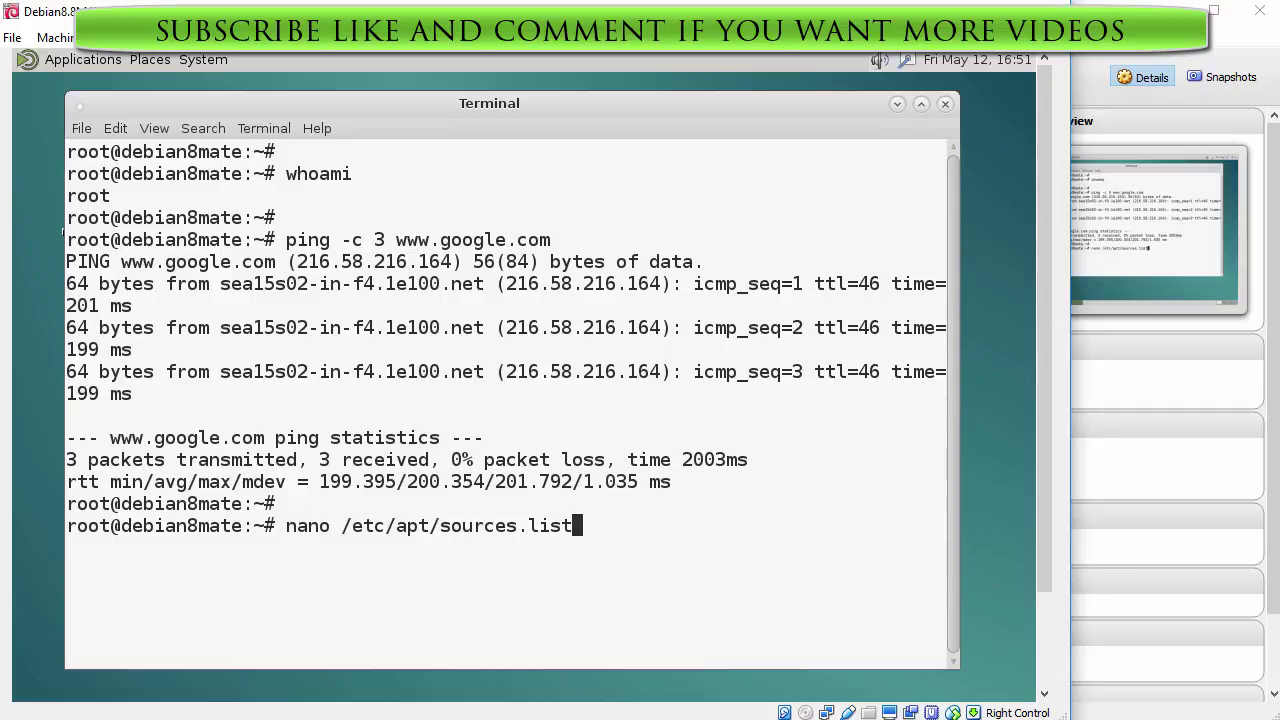
key("Return")
key("Down")
key("Down")
key("Down")
key("Down")
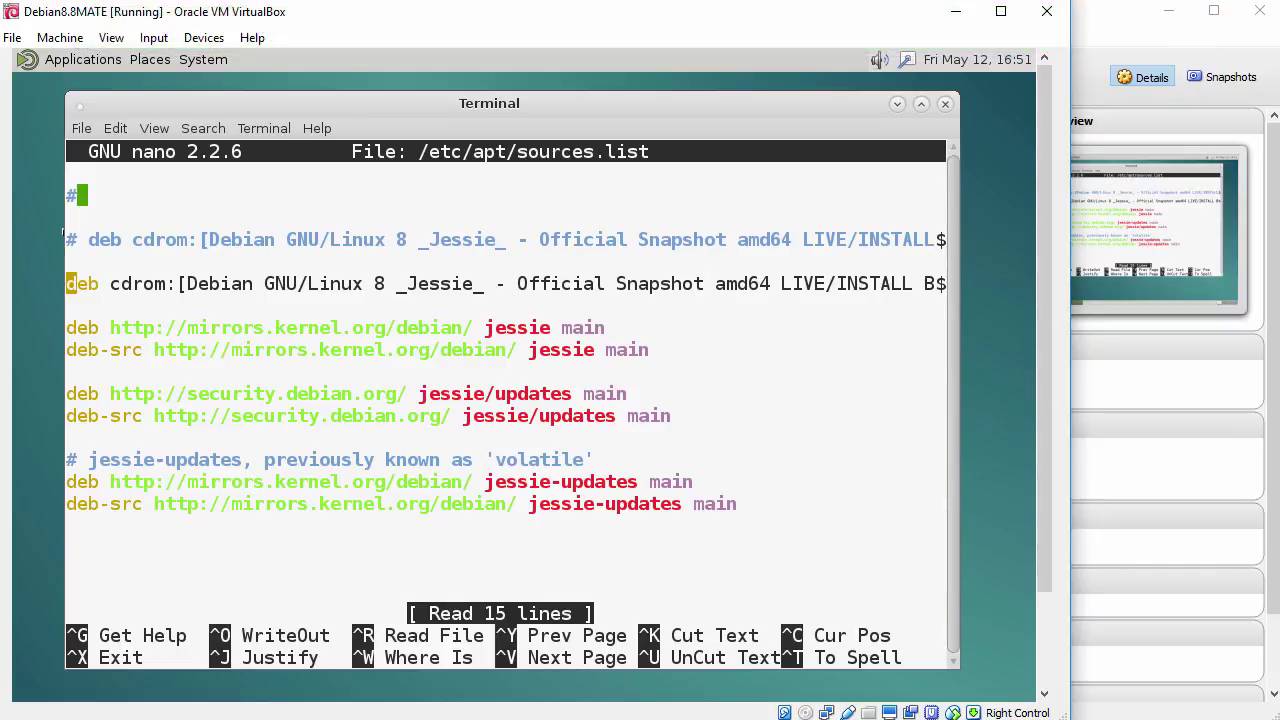
type("#")
key("Down")
key("Down")
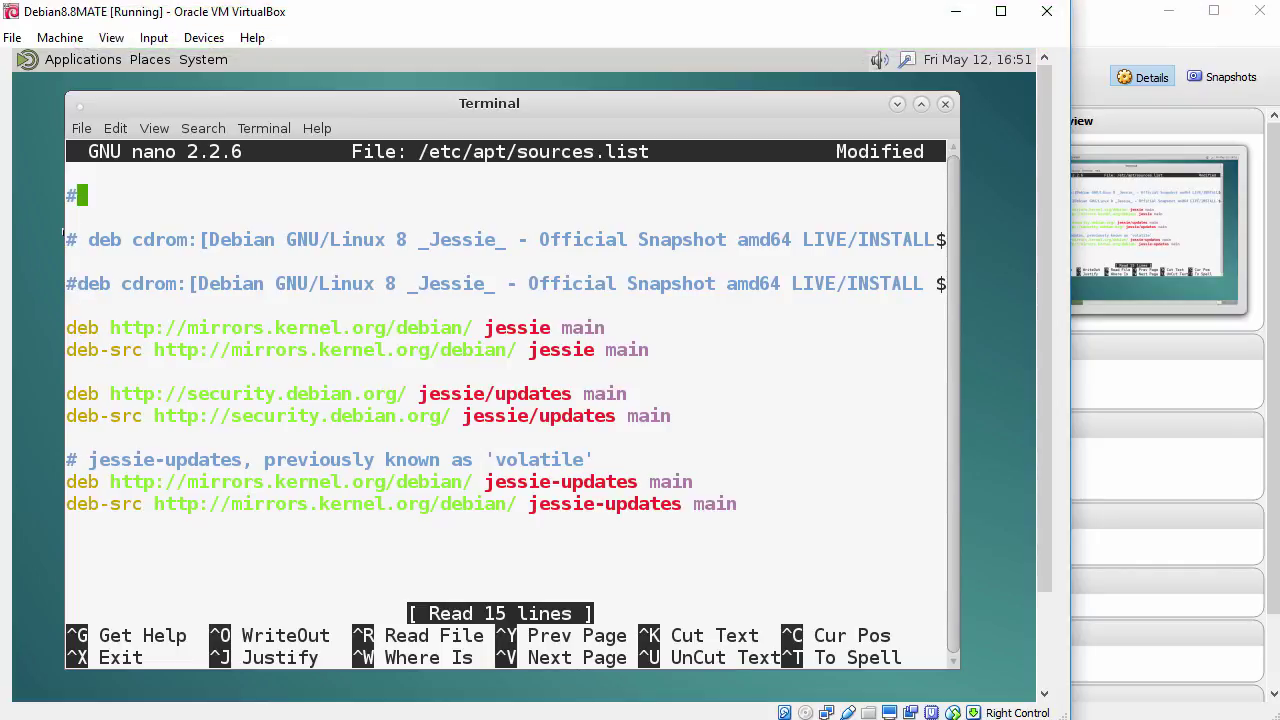
key("End")
type("contrib")
key("Down")
key("ctrl+x")
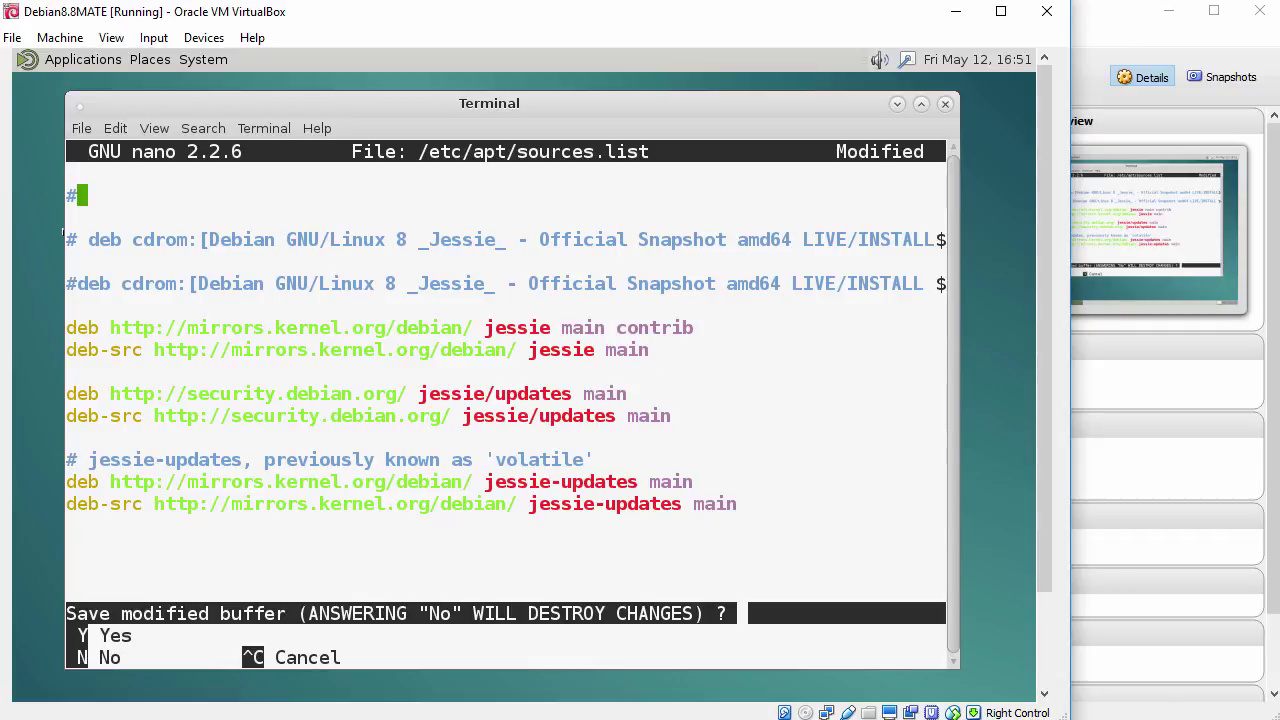
key("y")
key("Return")
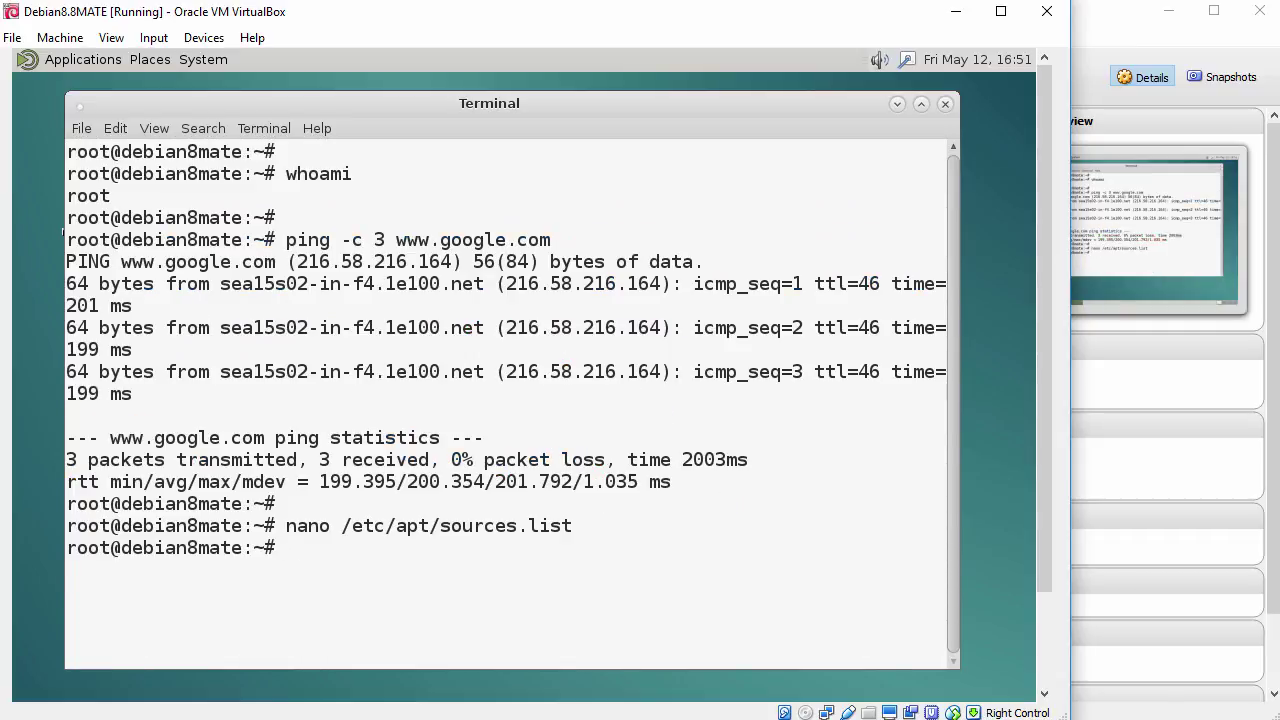
Step: Run apt-get update, fetching 11.5 MB of package lists including jessie contrib
key("Return")
type("apt-get")
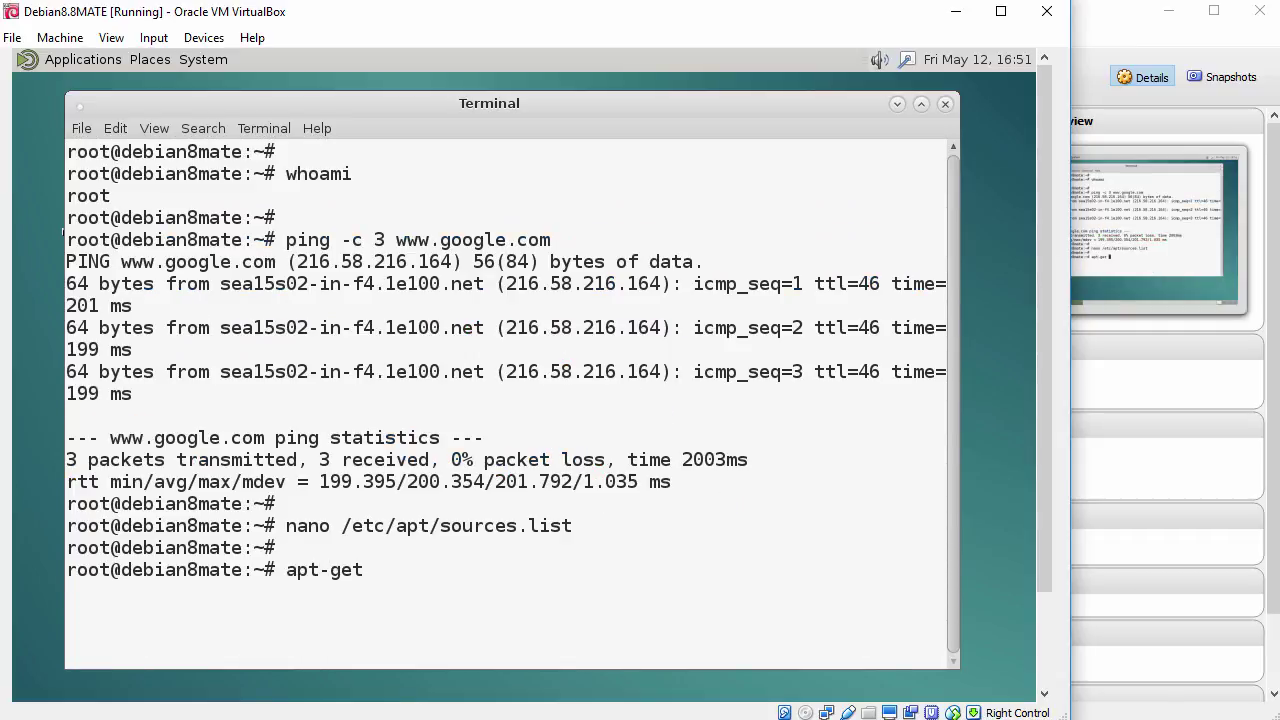
type(" update")
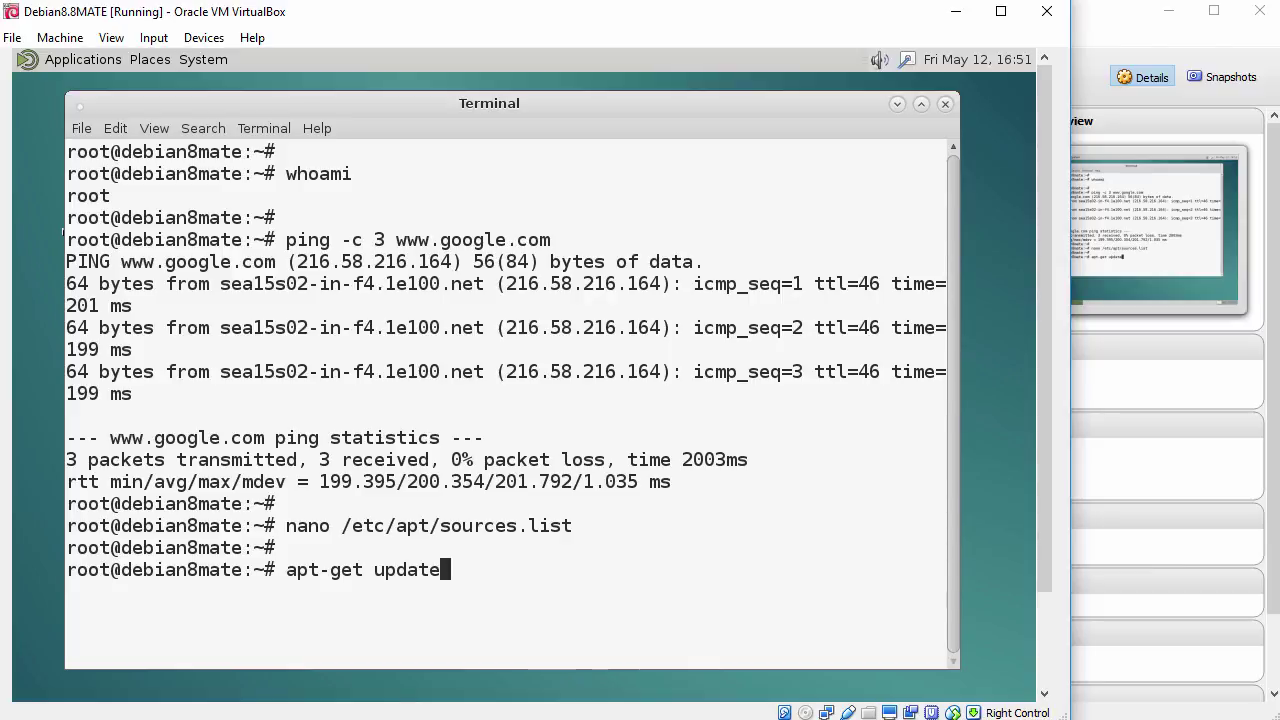
key("Return")
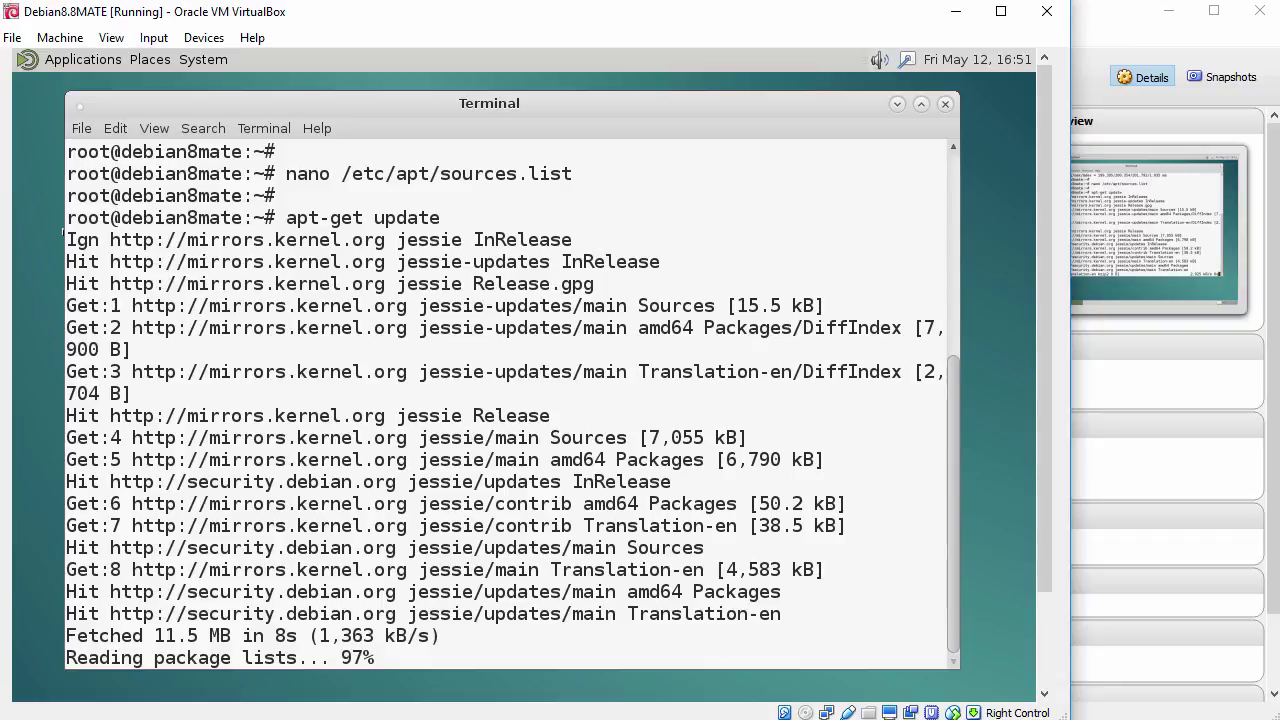
key("Return")
Step: Run apt-get install virtualbox-guest-x11 -y and wait for the DKMS modules to build
type("ap")
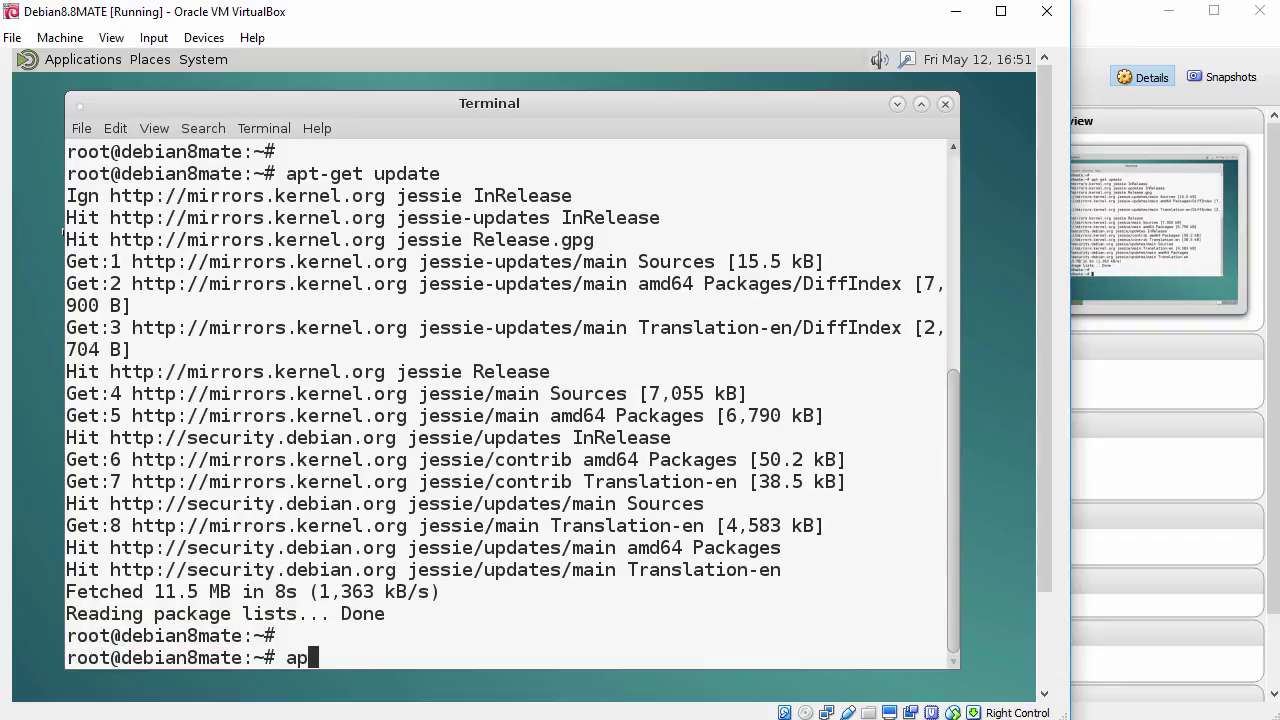
type("t-get install v")
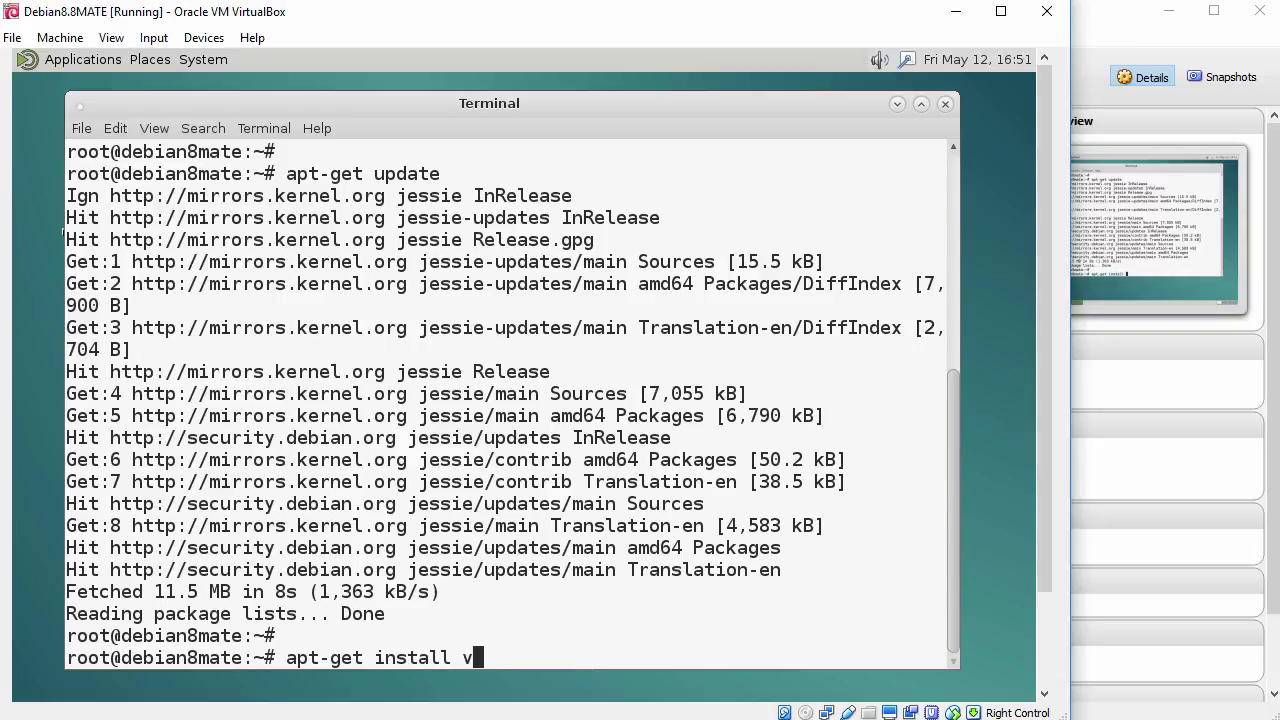
type("irtualbox-")
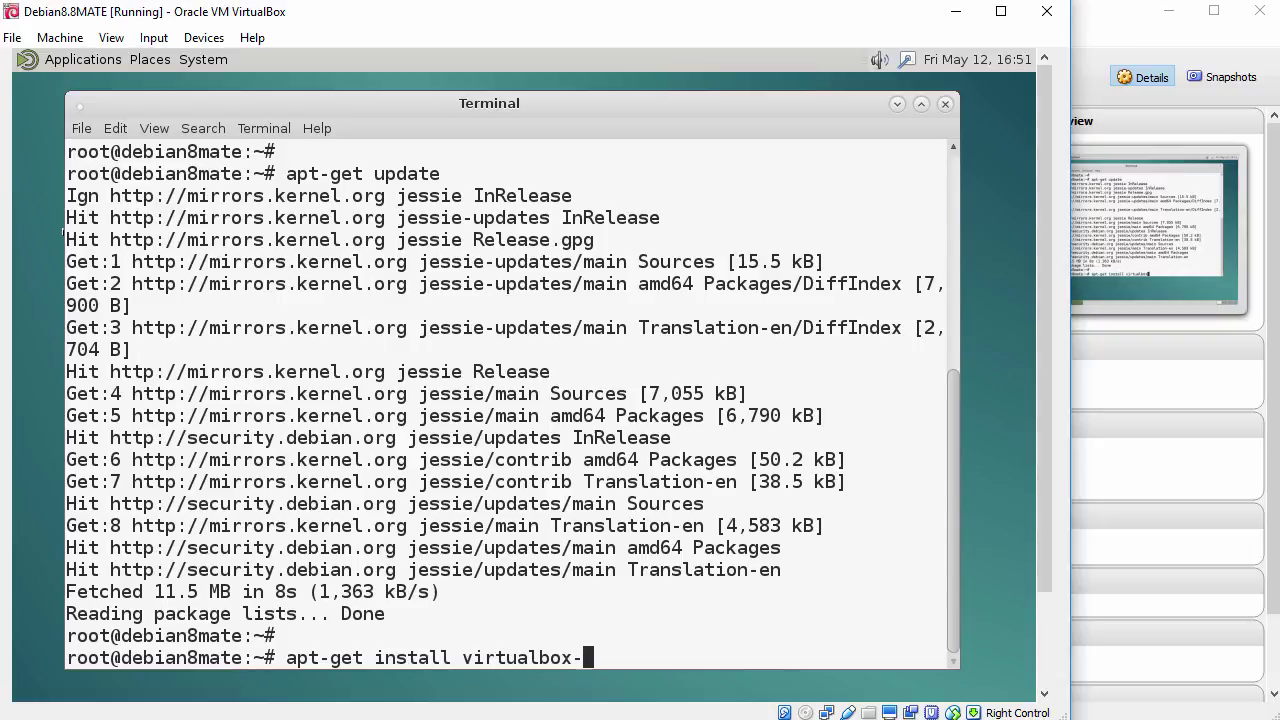
type("guest-x11 ")
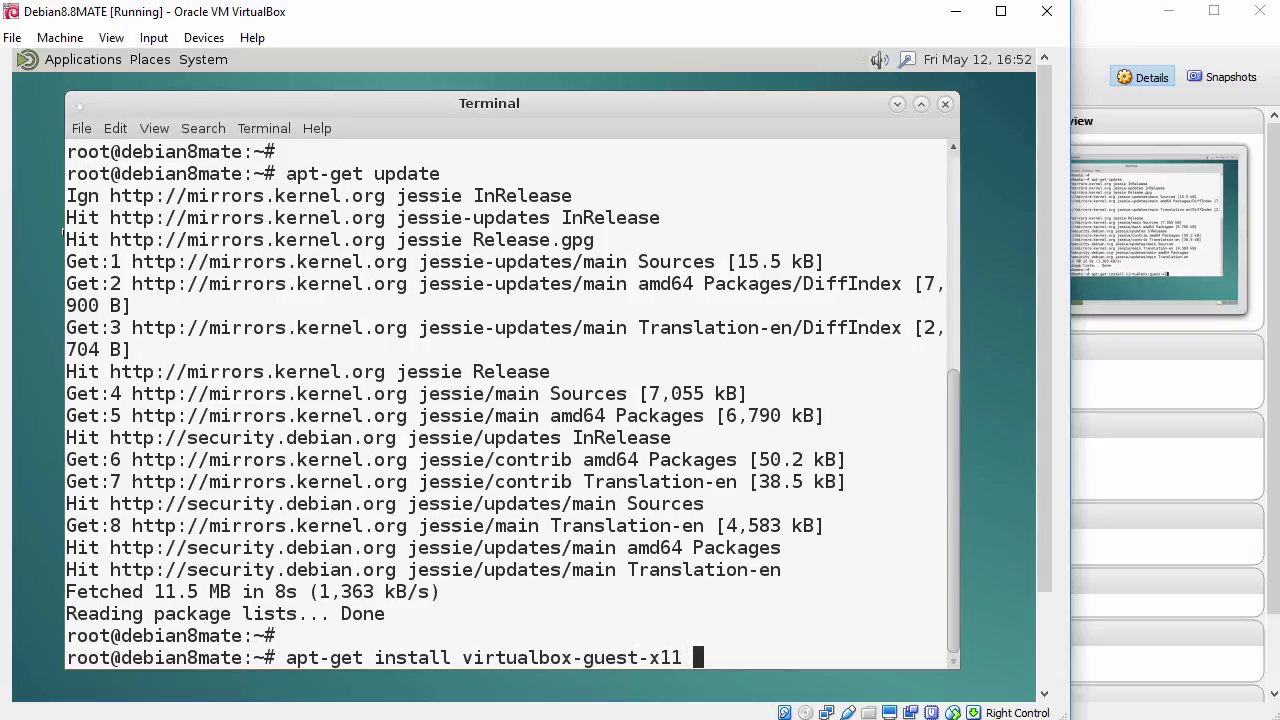
type("-y")
key("Return")
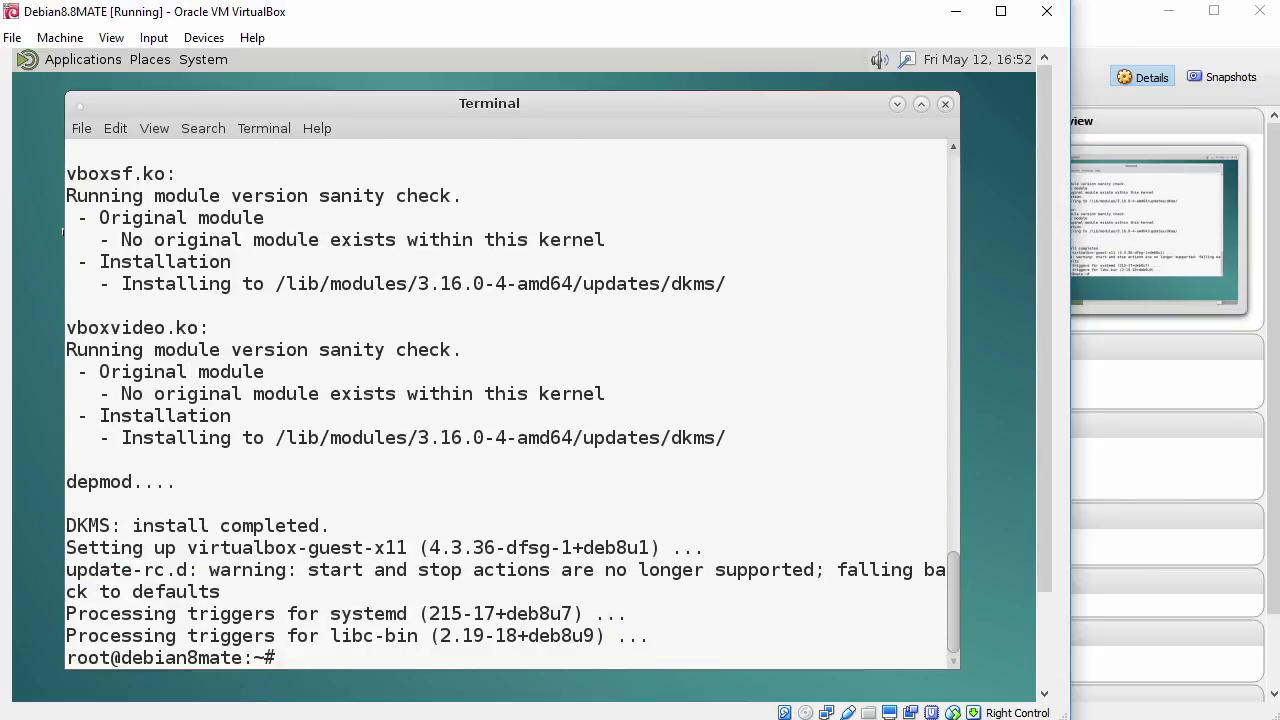
key("Return")
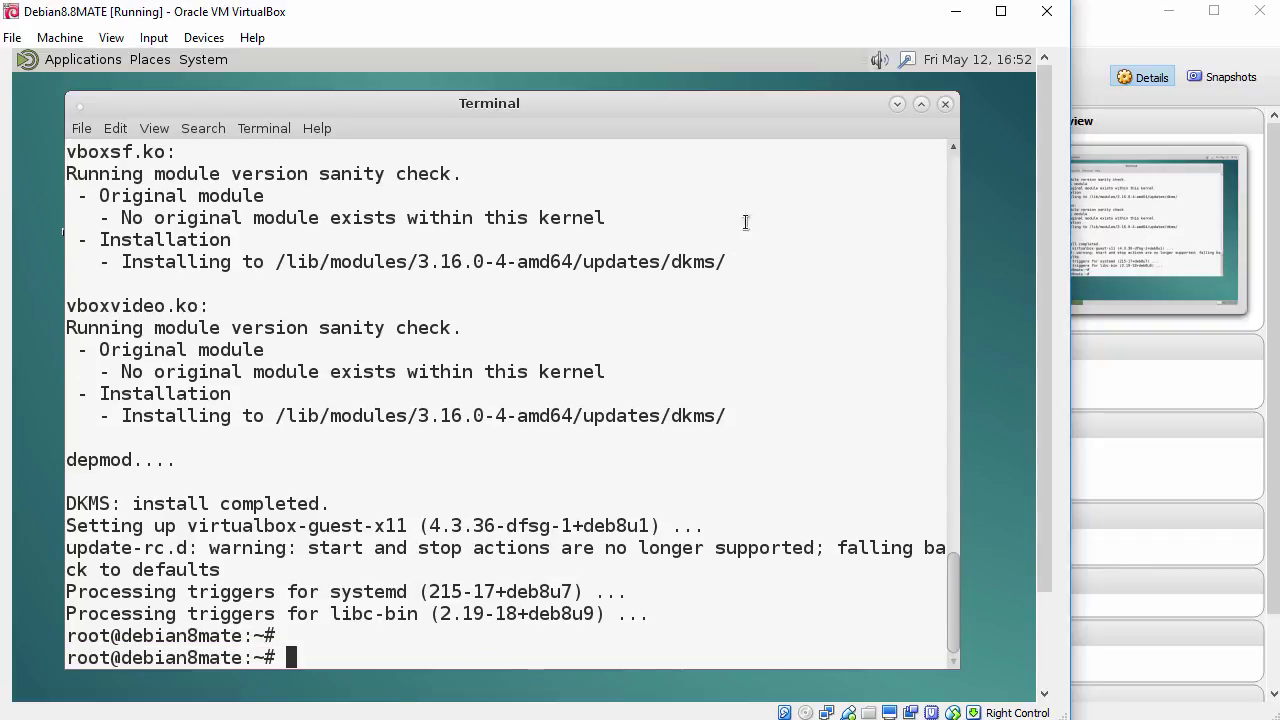
Step: Close the terminal and restart the guest via System > Shut Down… > Restart
left_click(945, 104)
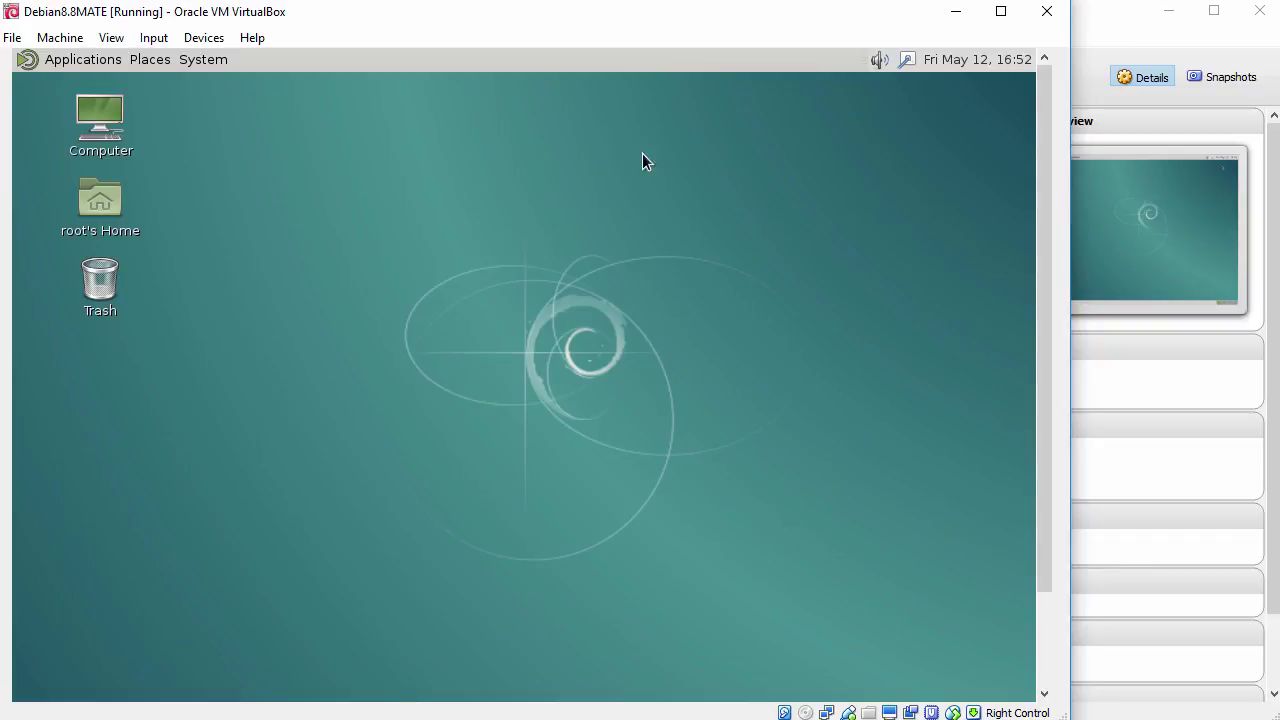
left_click(201, 65)
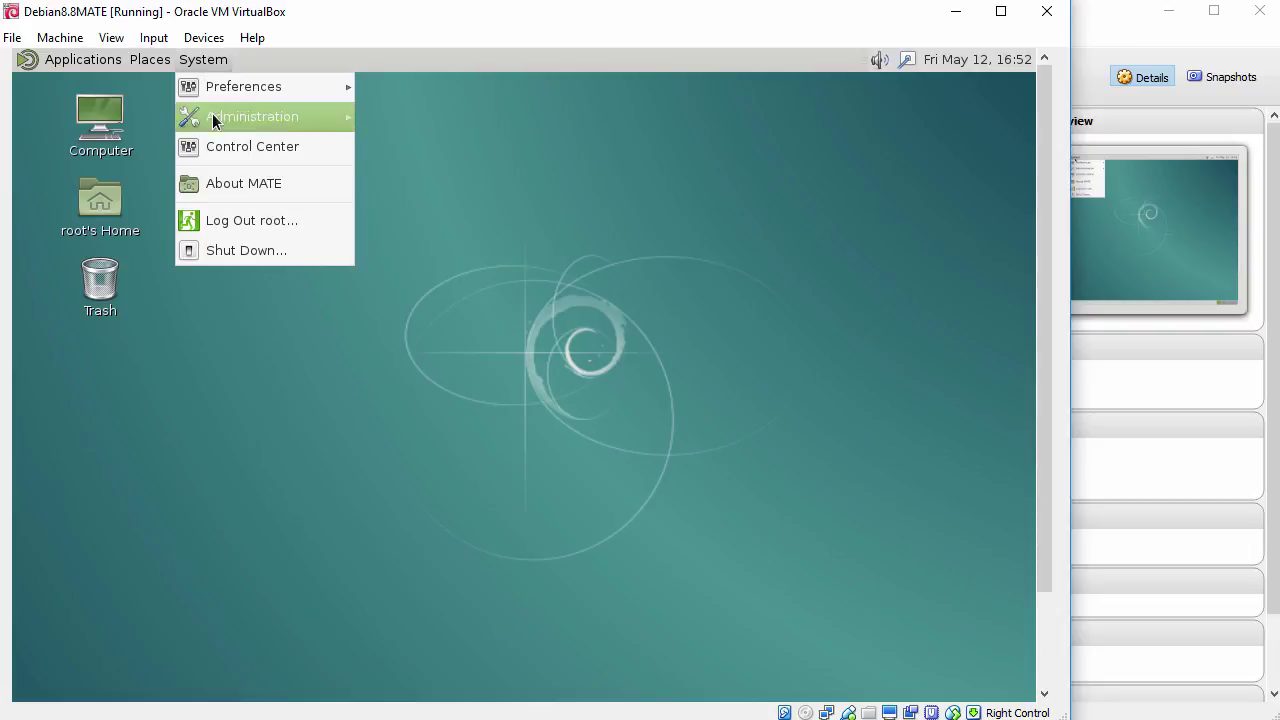
left_click(241, 252)
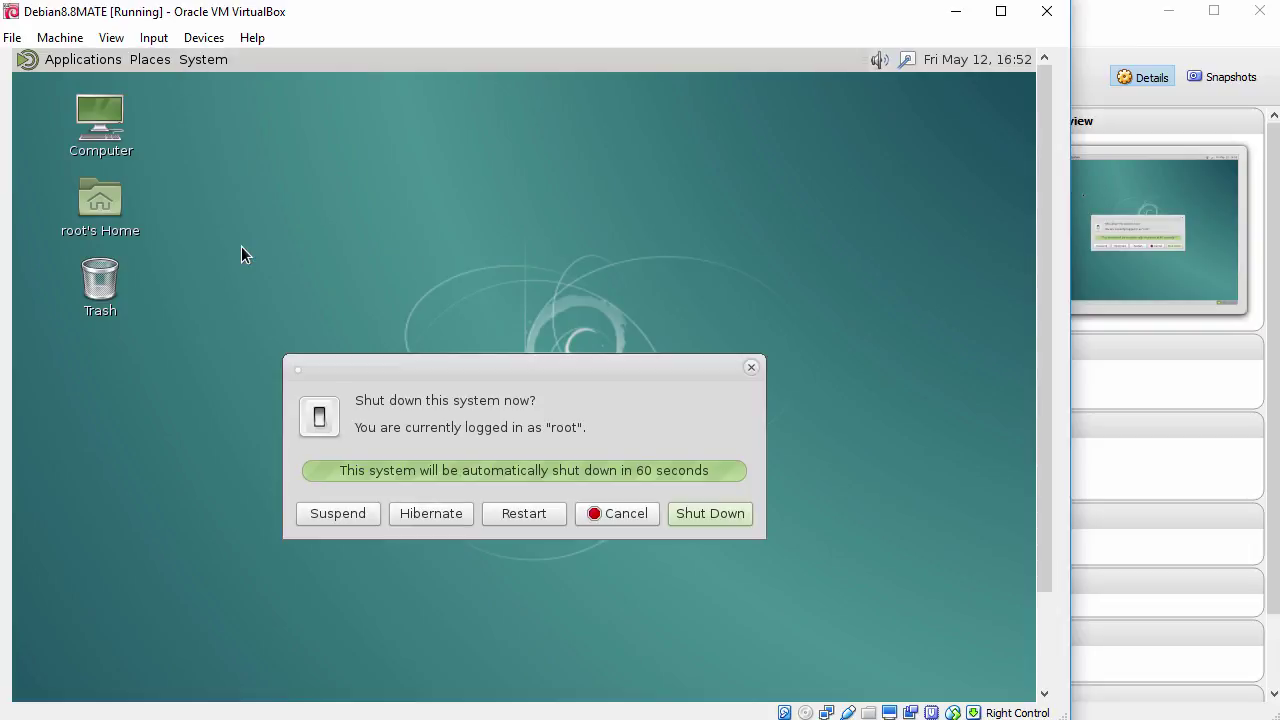
left_click(526, 512)
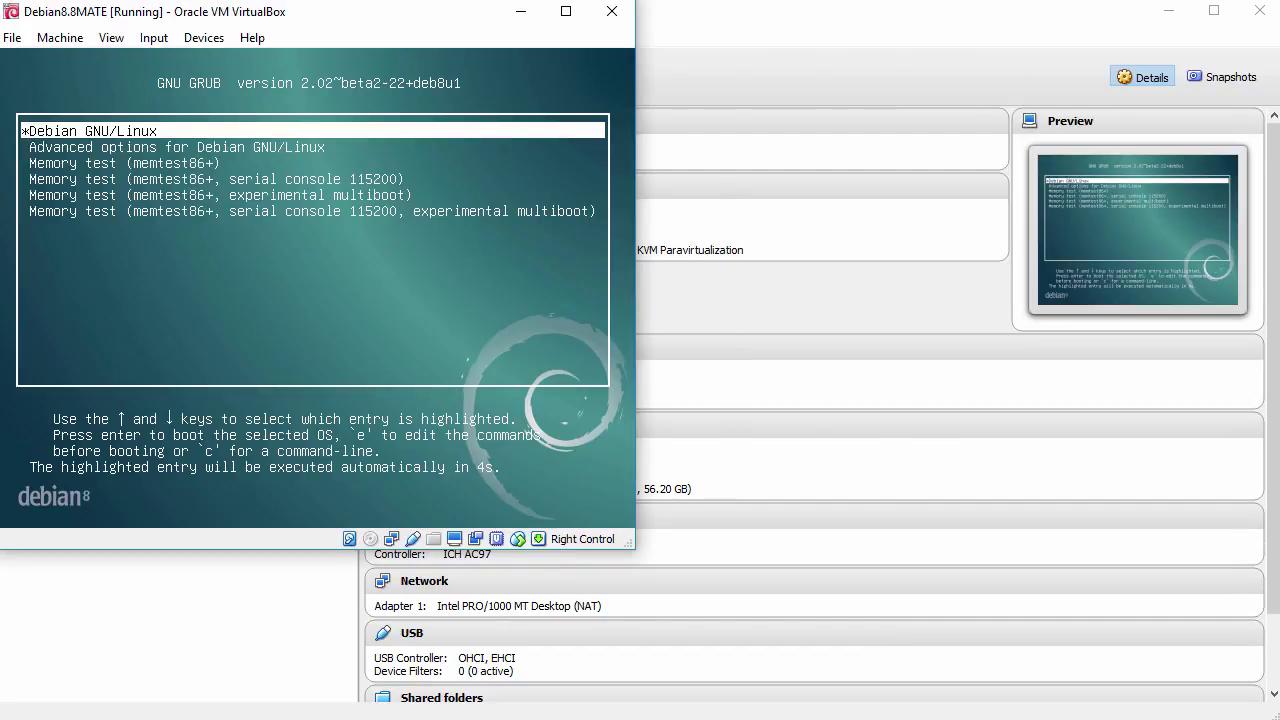
Step: Boot the default Debian GNU/Linux entry and submit the root login with the password
key("Return")
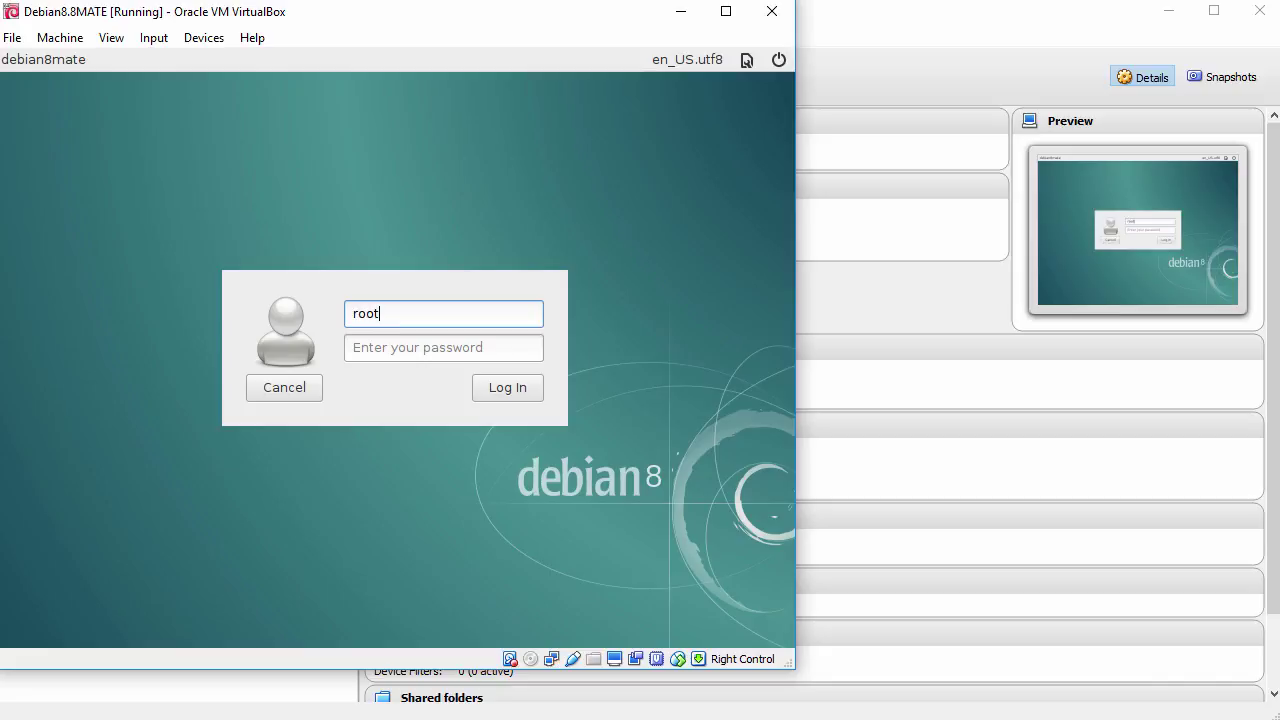
key("Tab")
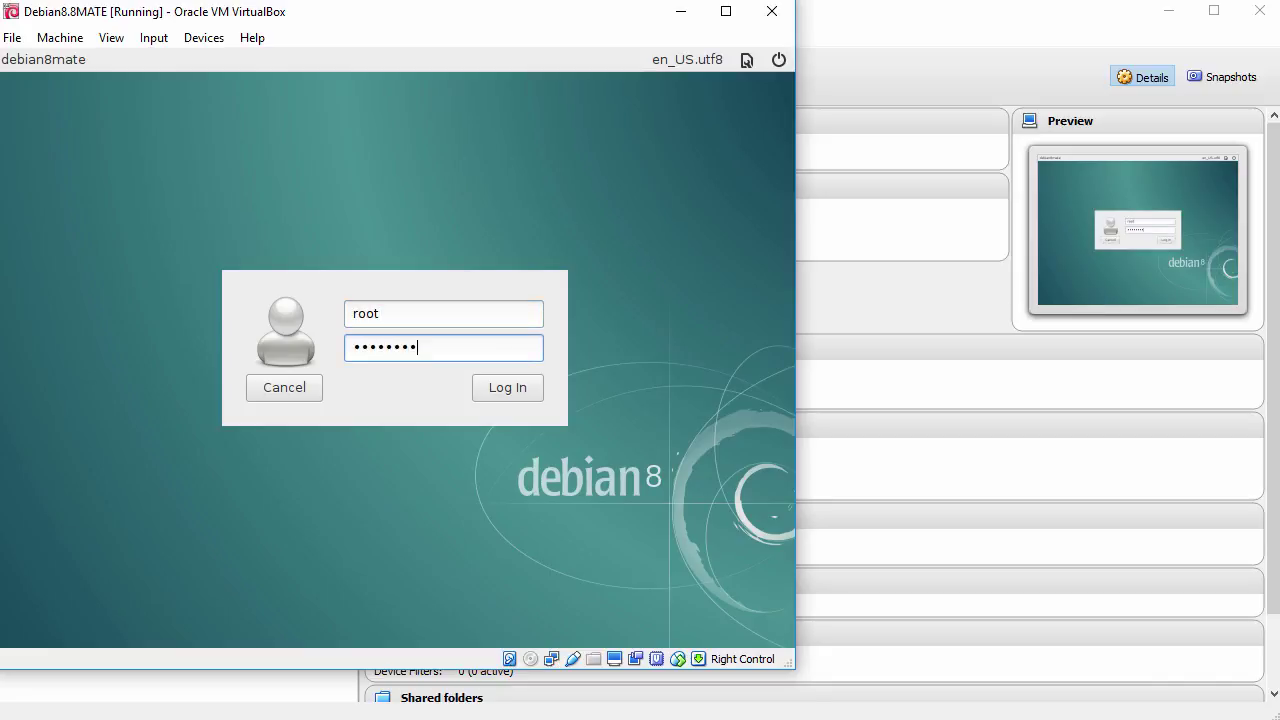
key("Return")
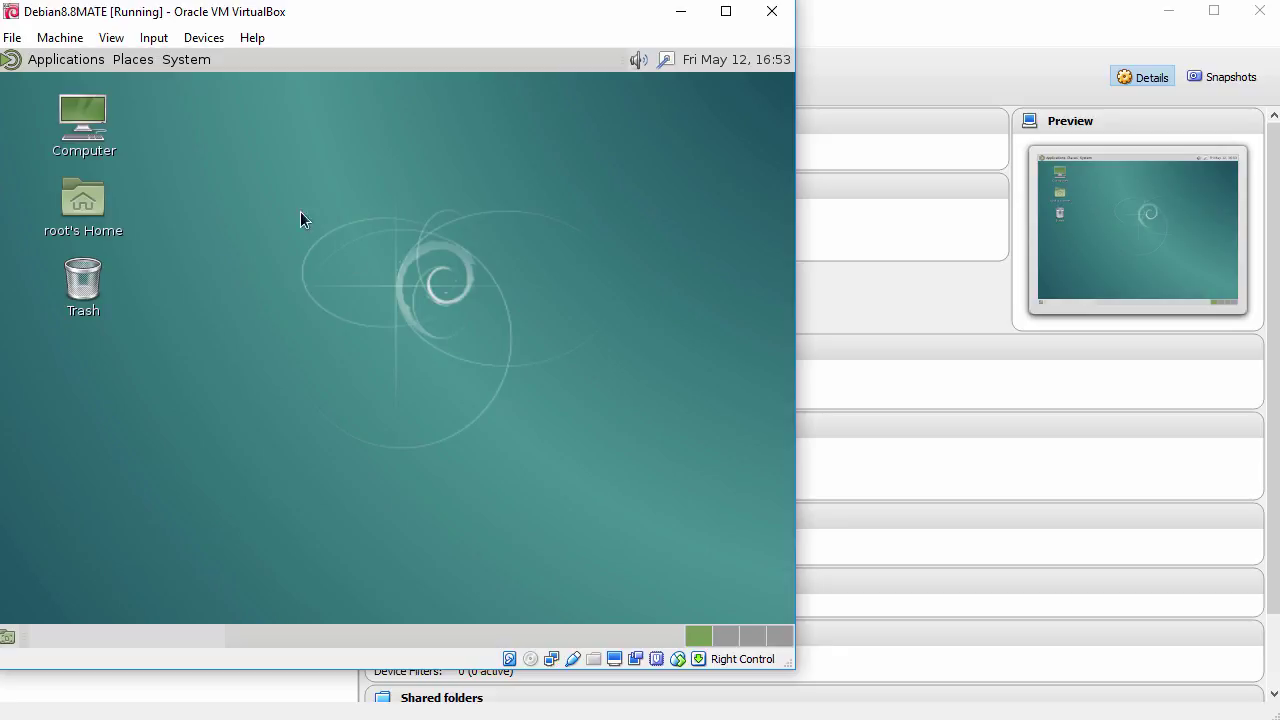
Step: Turn on View > Auto-resize Guest Display and drag the VM window to fill the screen
left_click(115, 39)
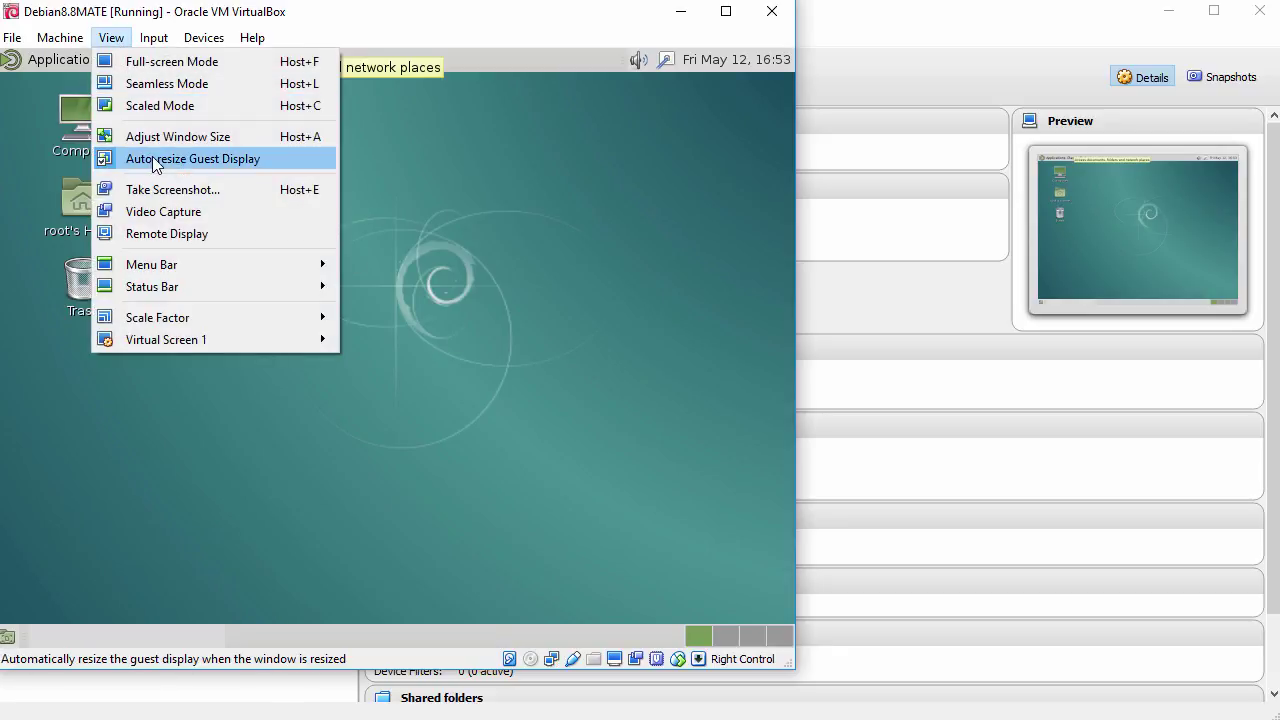
left_click(455, 358)
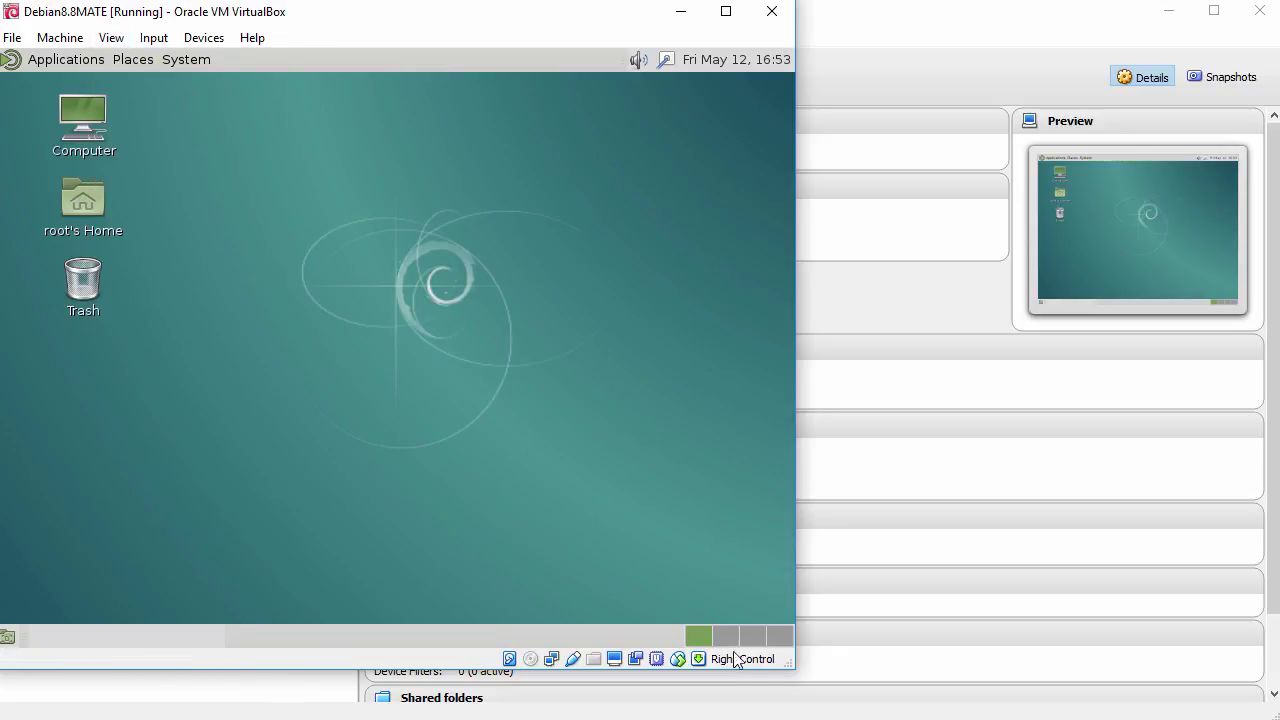
left_click_drag(800, 668, 1278, 719)
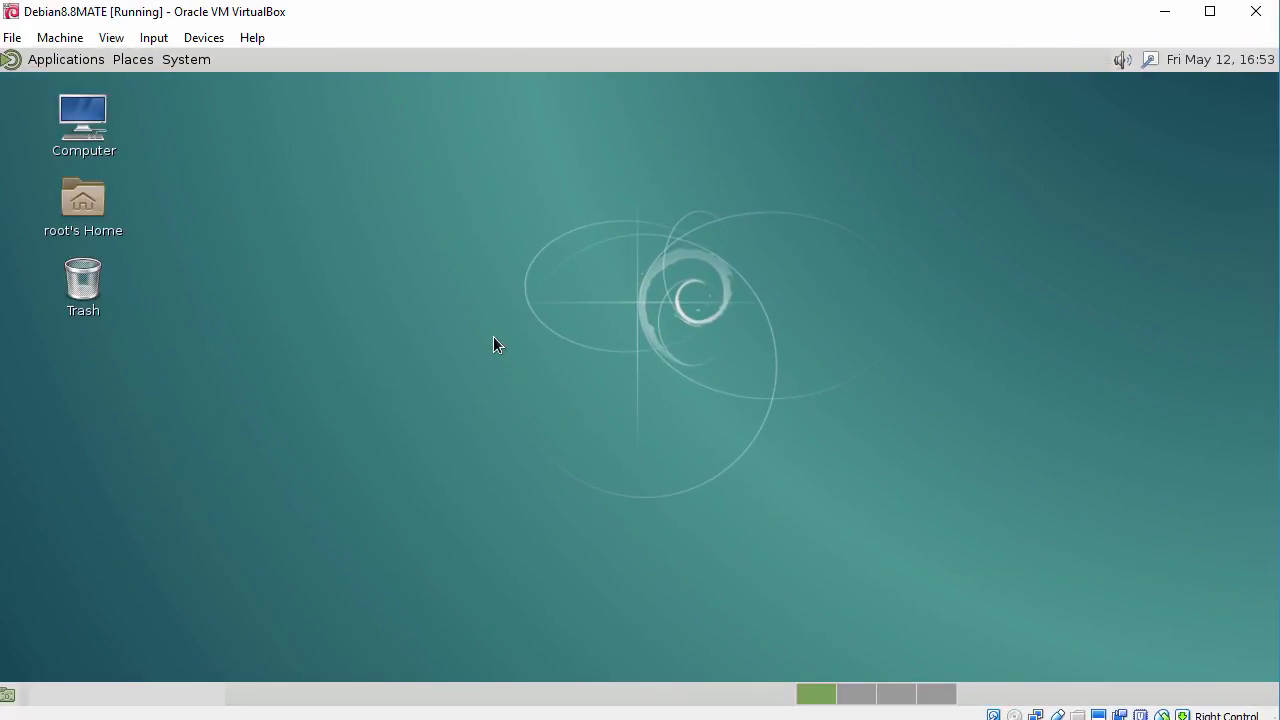
left_click(62, 63)
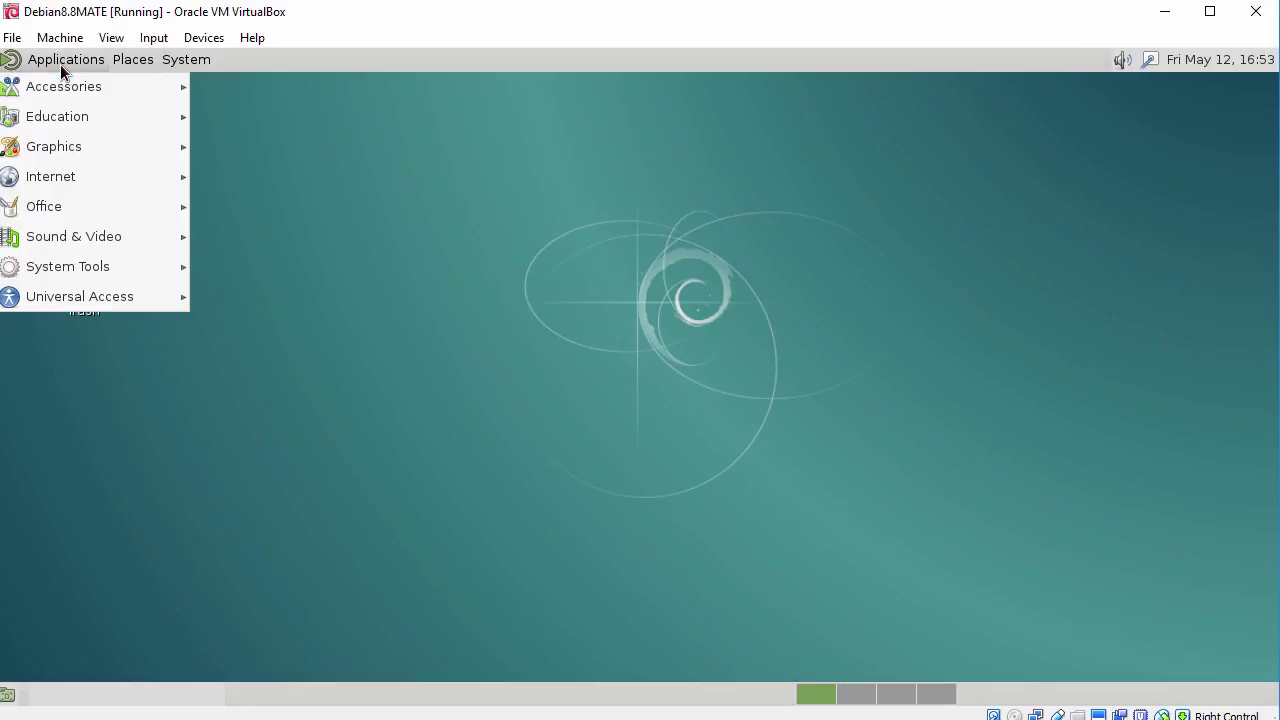
Step: Launch pluma Text Editor and paste the host's clipboard text into the empty document
mouse_move(86, 92)
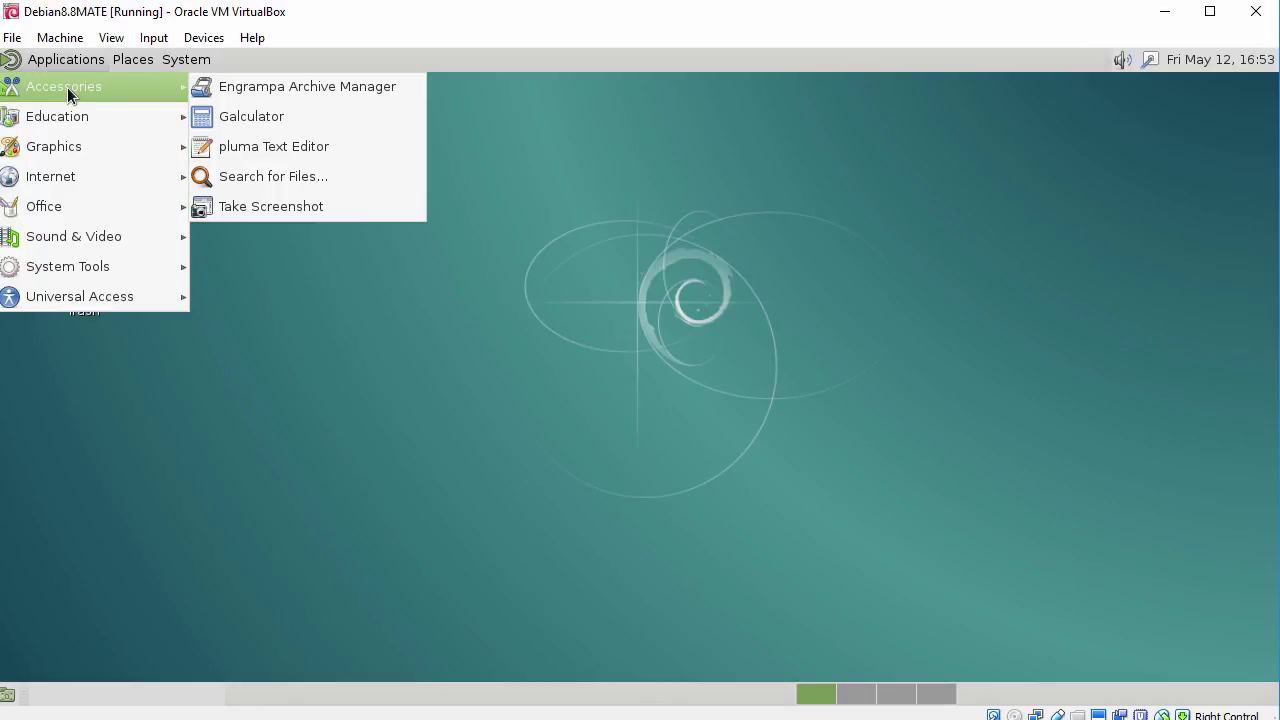
left_click(229, 143)
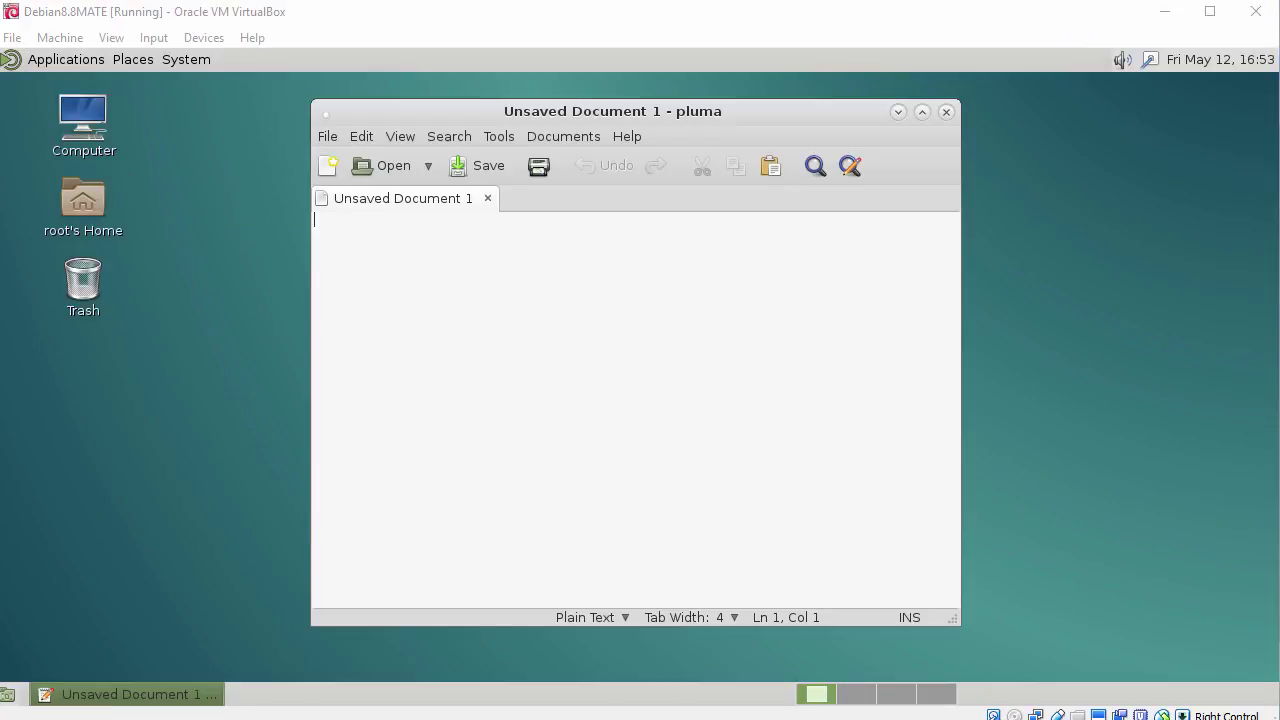
left_click(521, 269)
right_click(521, 269)
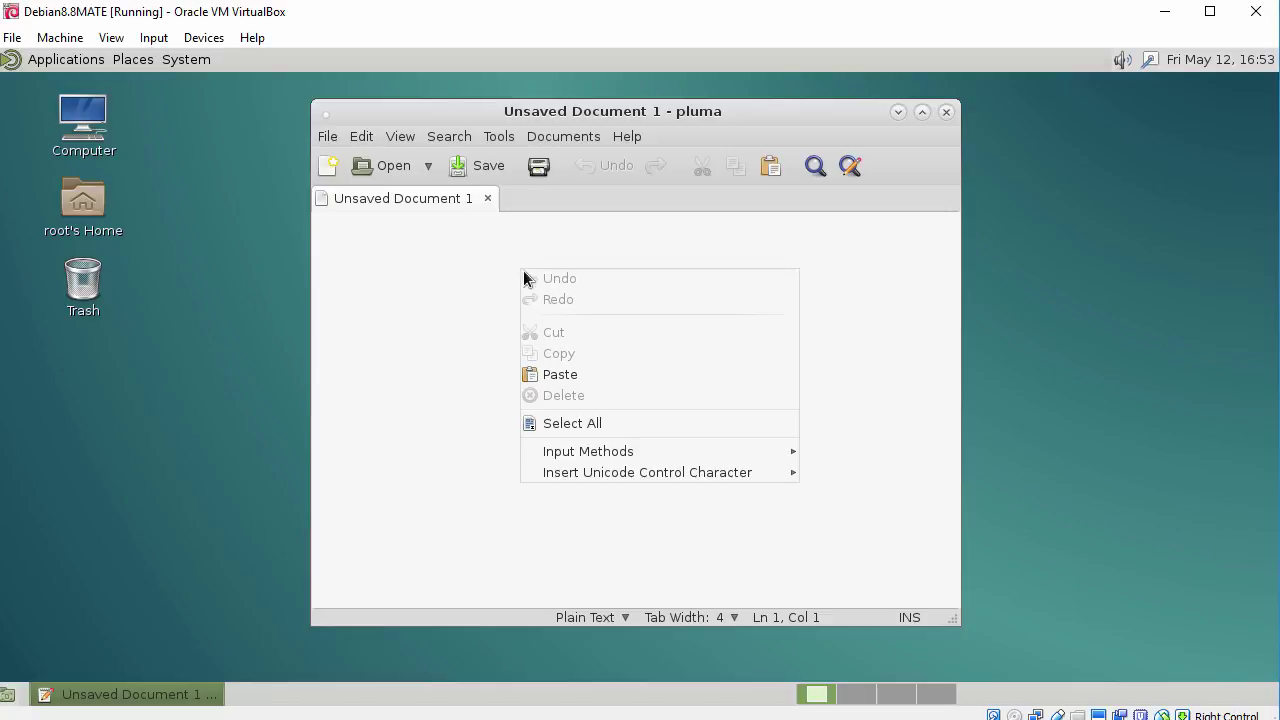
left_click(597, 374)
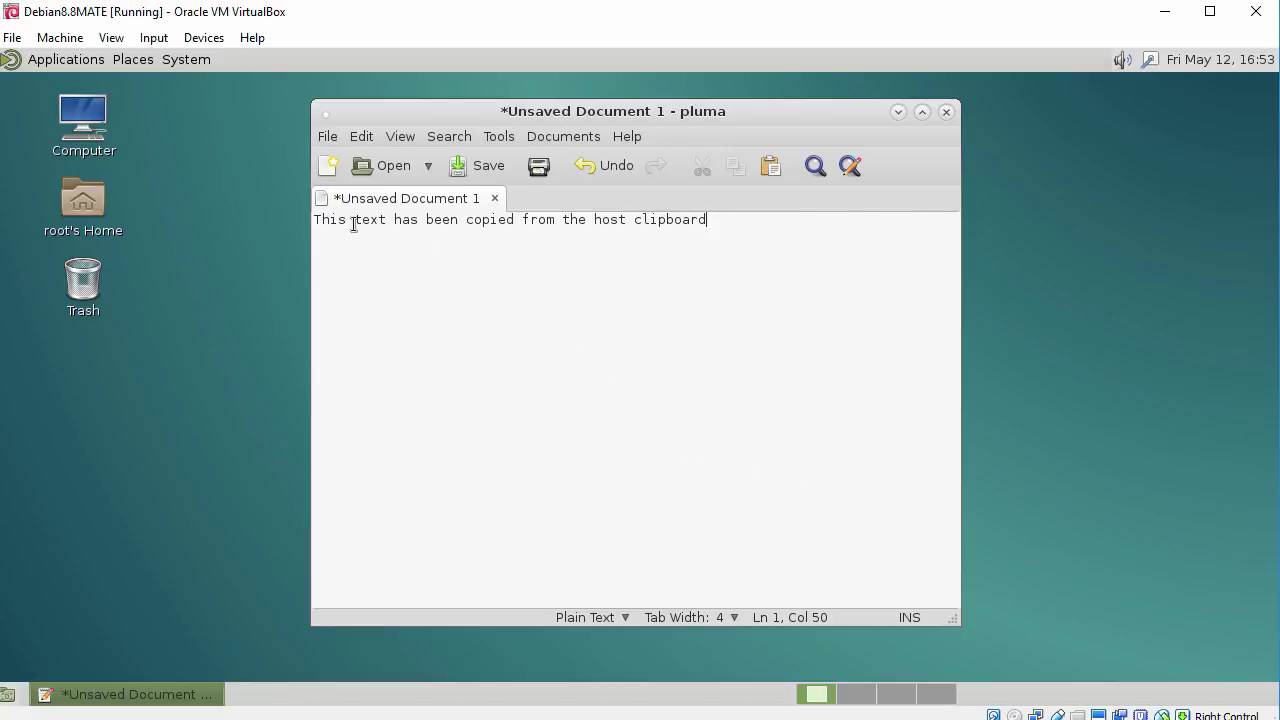
Step: Select the pasted line, then close pluma without saving
left_click_drag(318, 219, 644, 240)
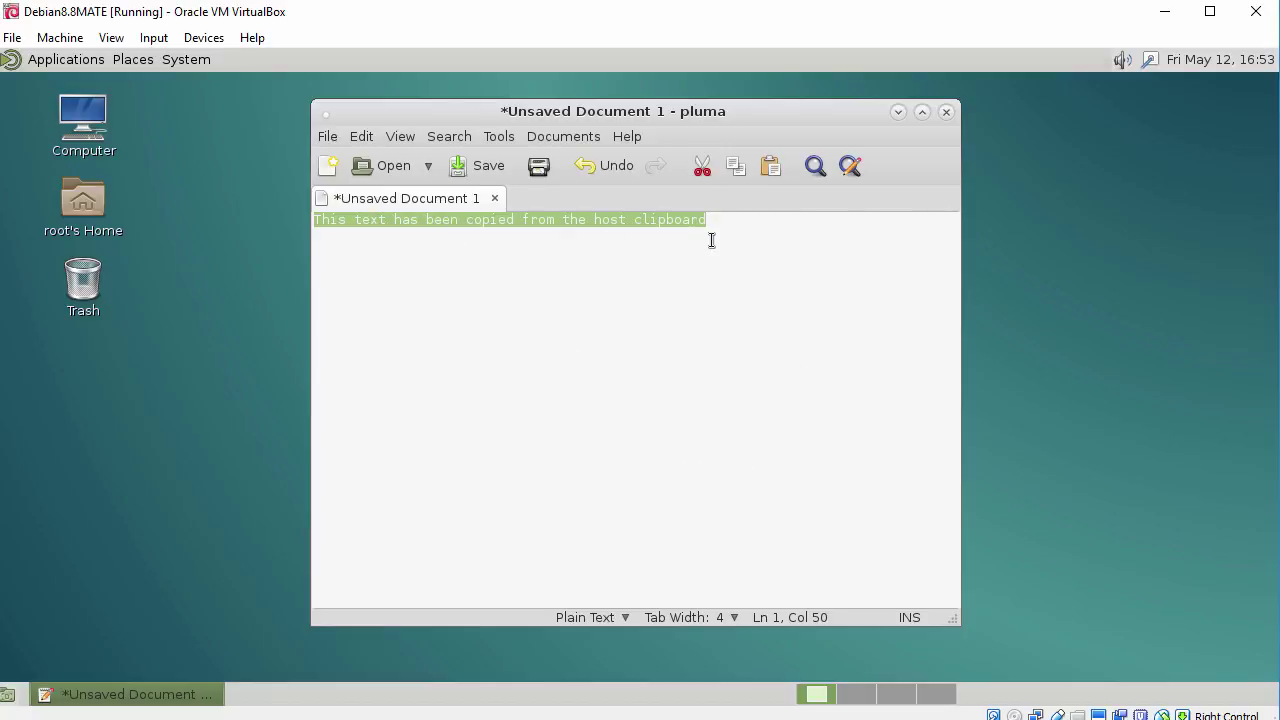
left_click(945, 112)
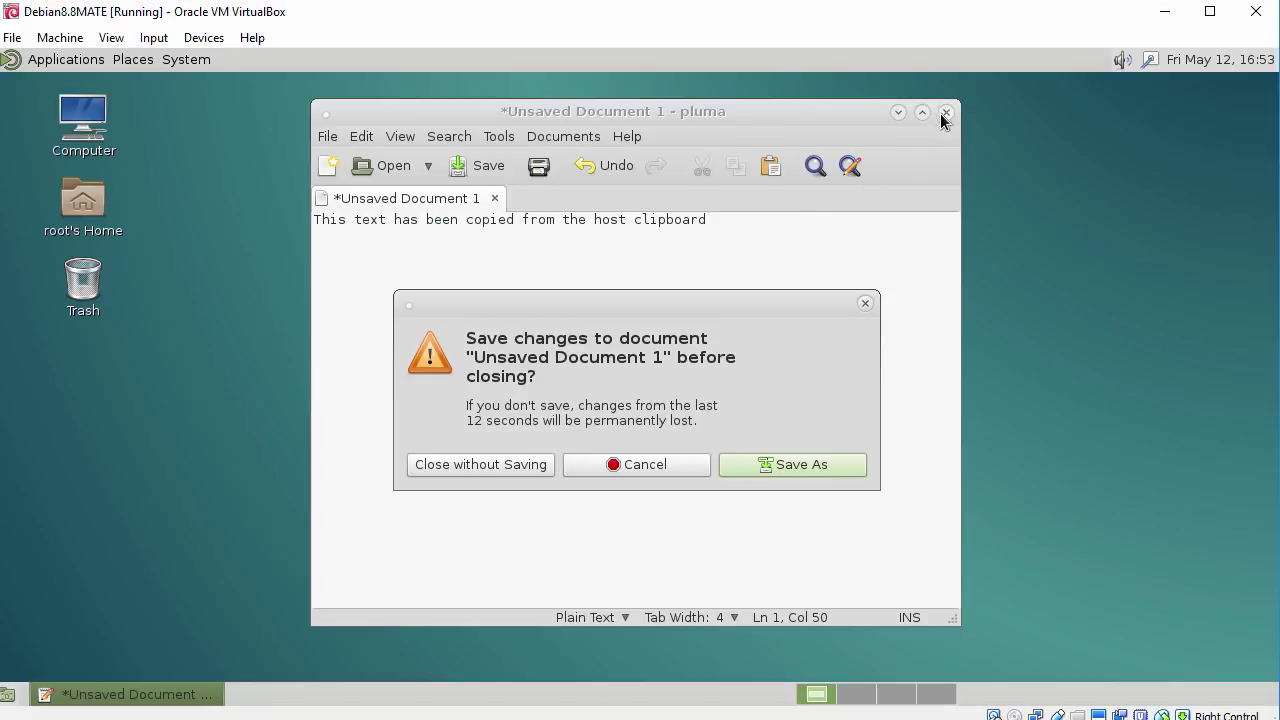
left_click(505, 464)
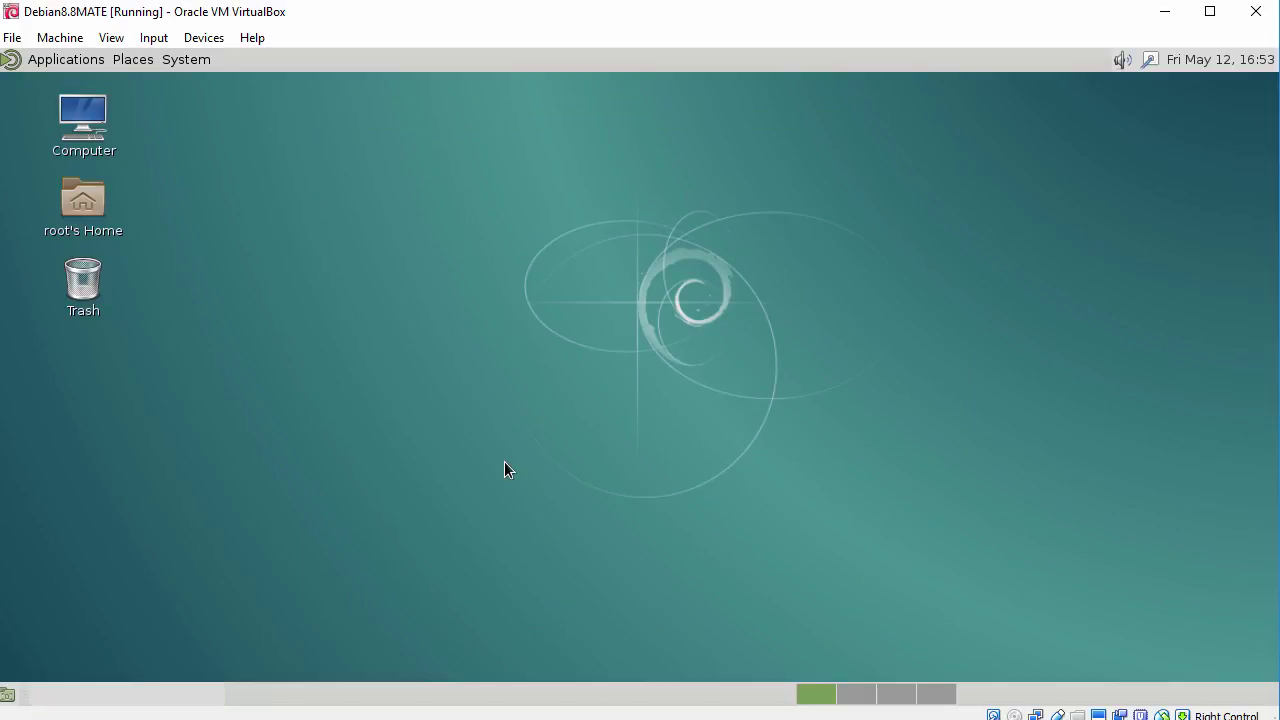
left_click(62, 62)
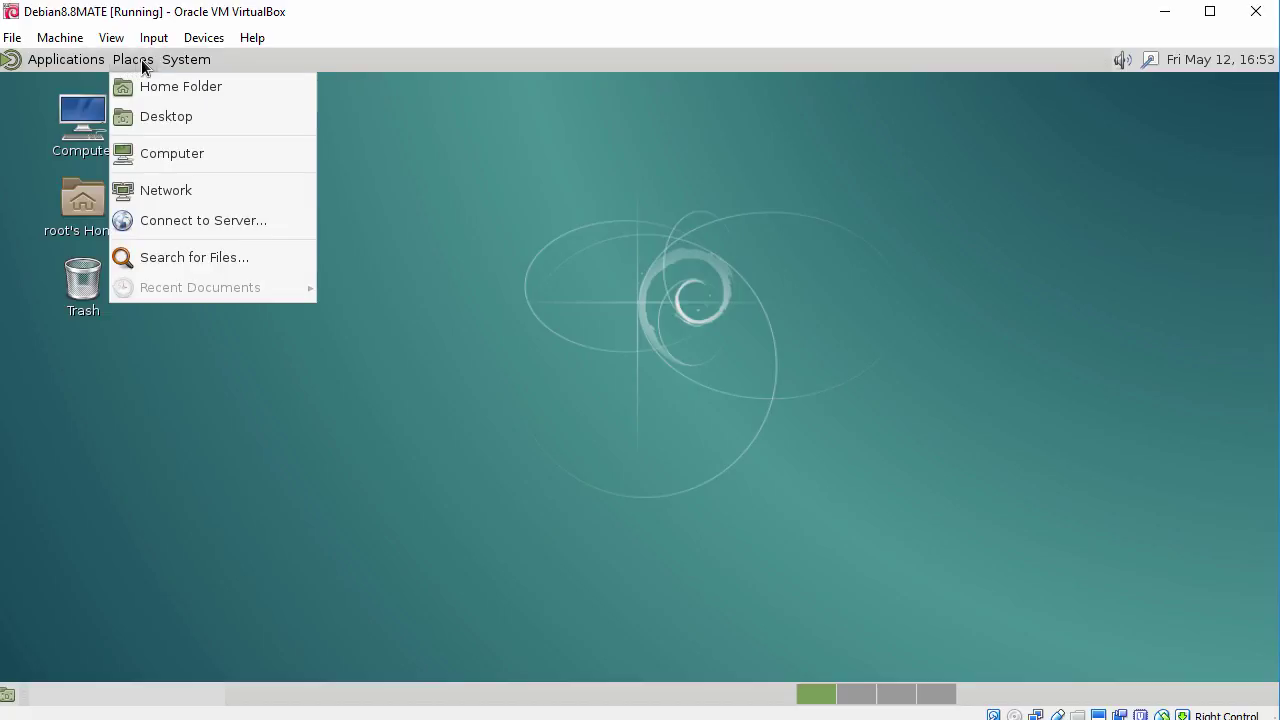
mouse_move(176, 66)
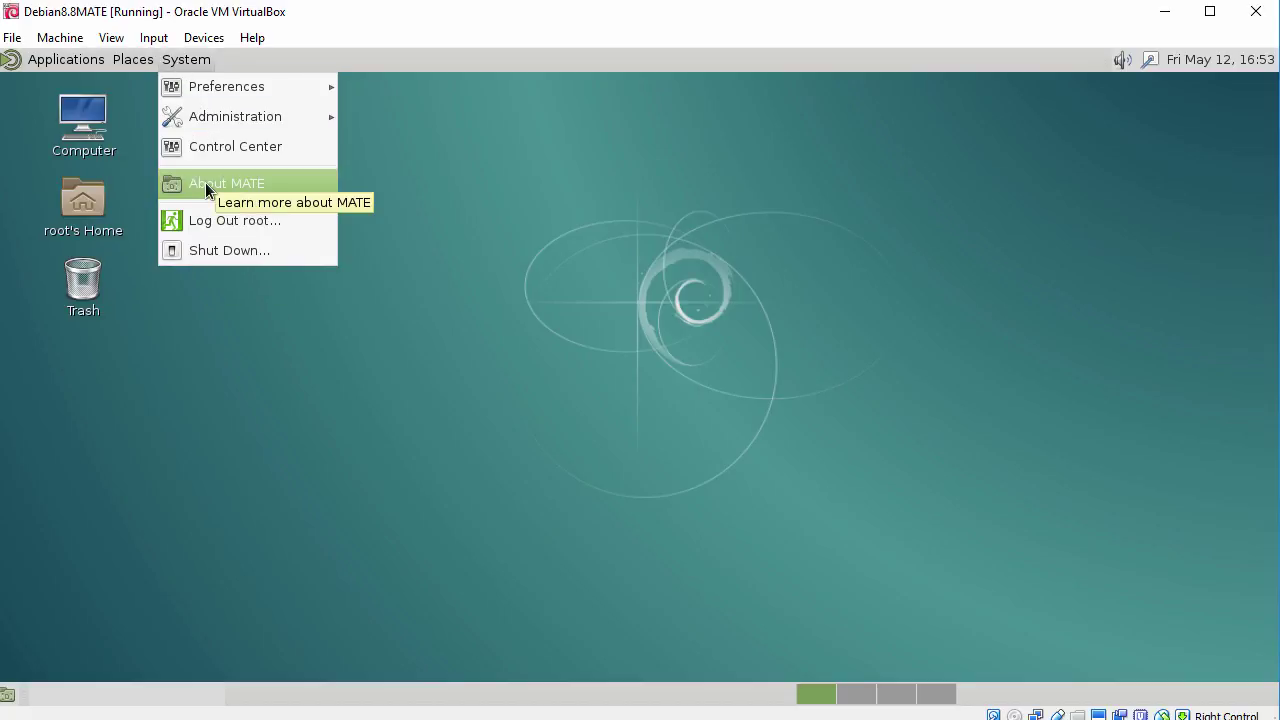
left_click(205, 183)
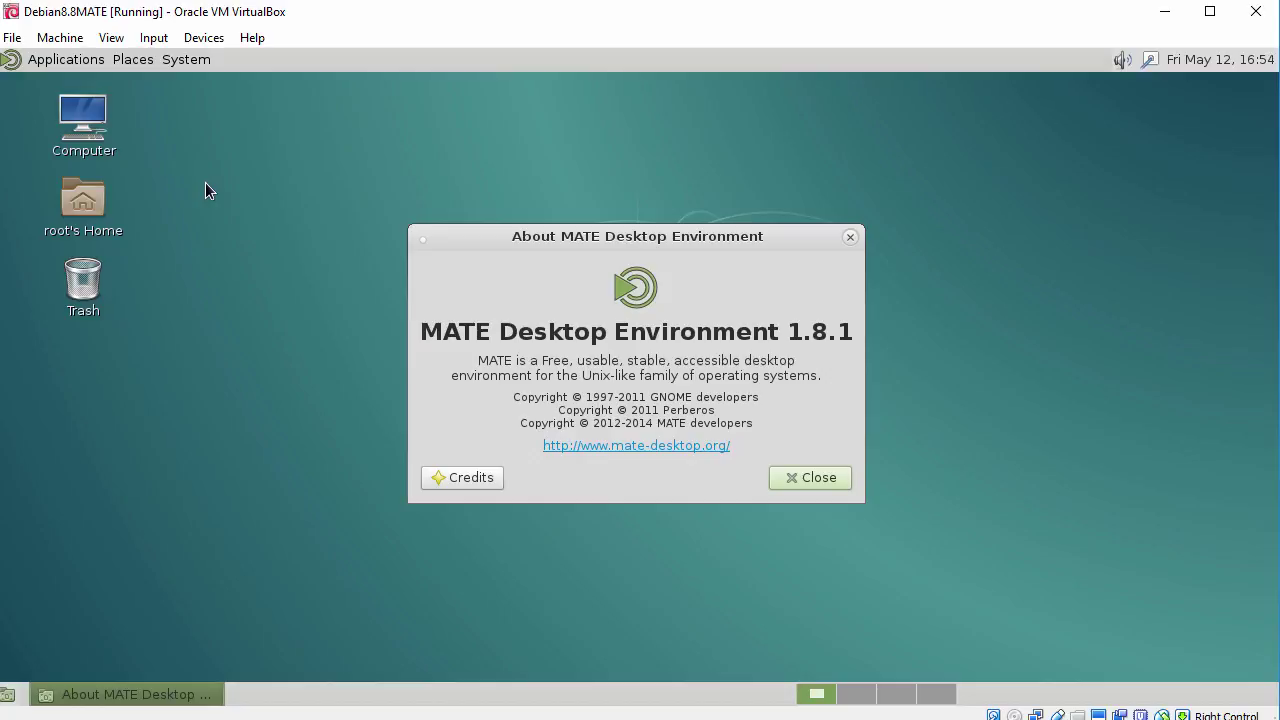
left_click(791, 477)
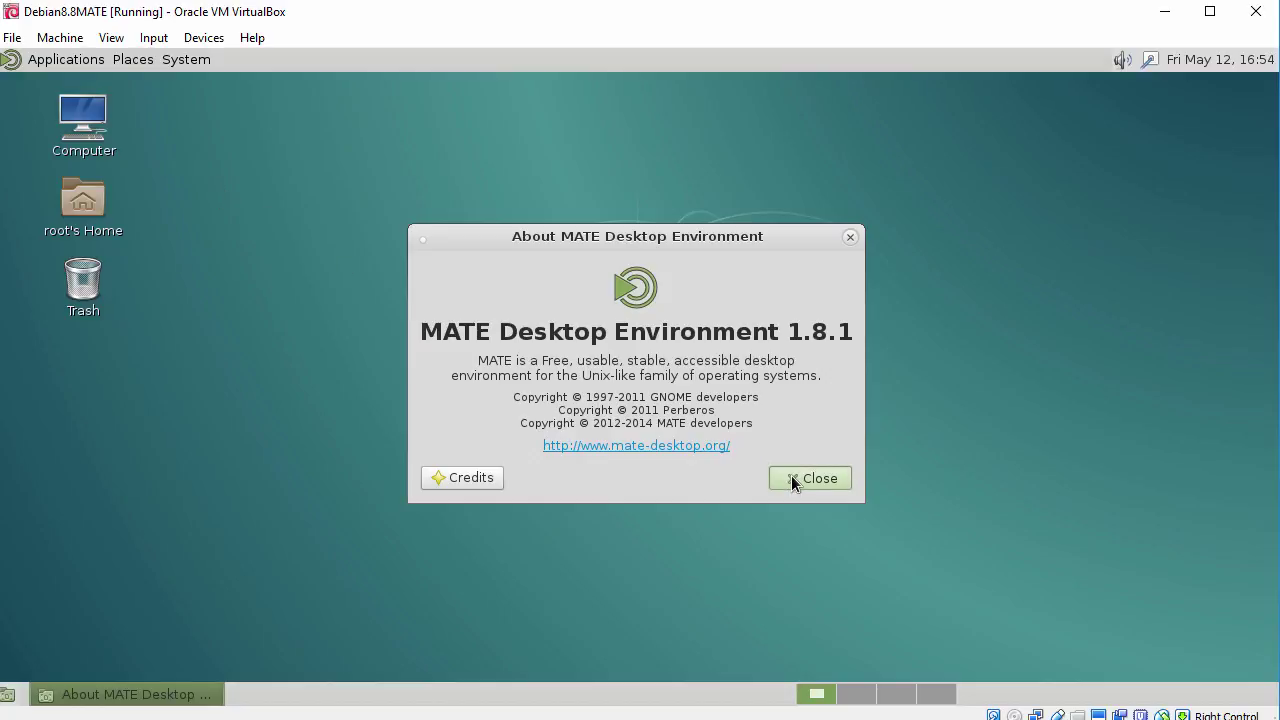